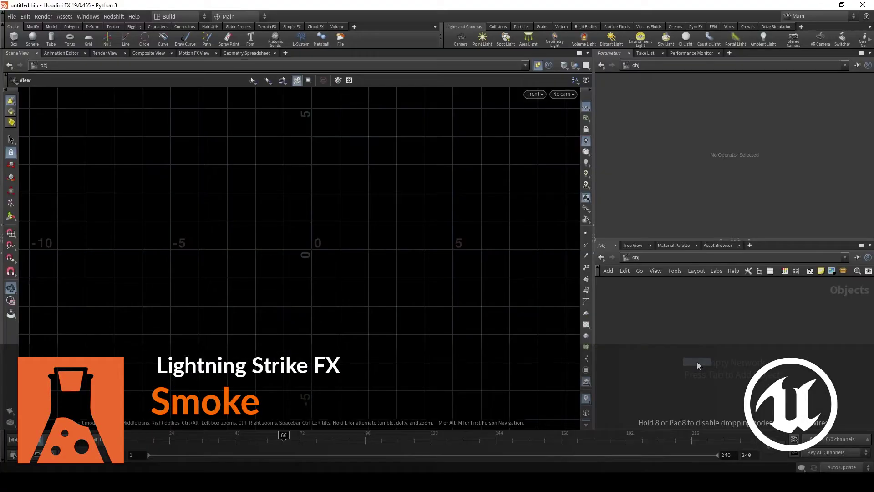
Rename the geometry node in the Houdini object network to Smoke
{"action": "left_click", "coordinate": [698, 361]}
{"action": "double_click", "coordinate": [720, 362]}
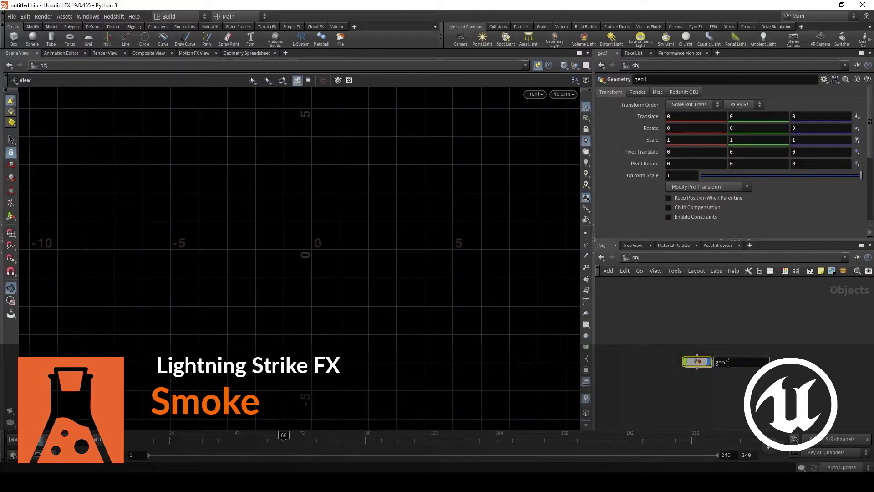
{"action": "type", "text": "Smoke"}
{"action": "key", "text": "Return"}
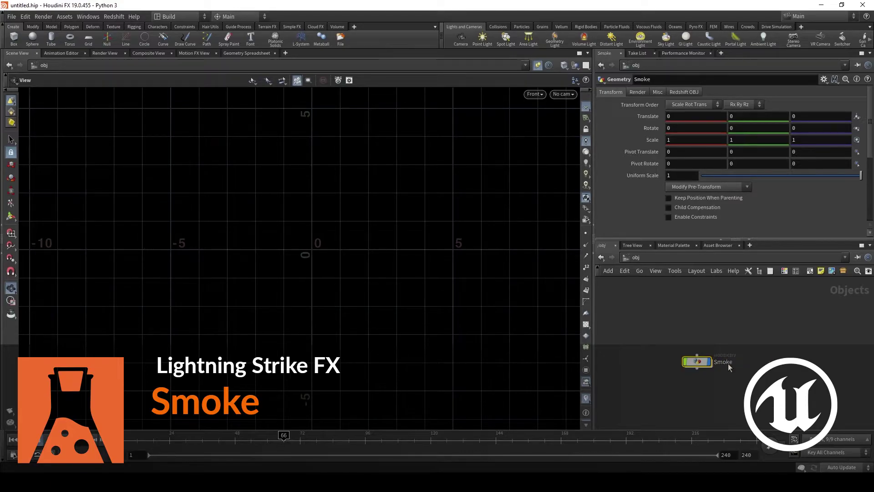
Go inside the Smoke geometry node and add a Pyro Burst Source node
{"action": "key", "text": "i"}
{"action": "key", "text": "Tab"}
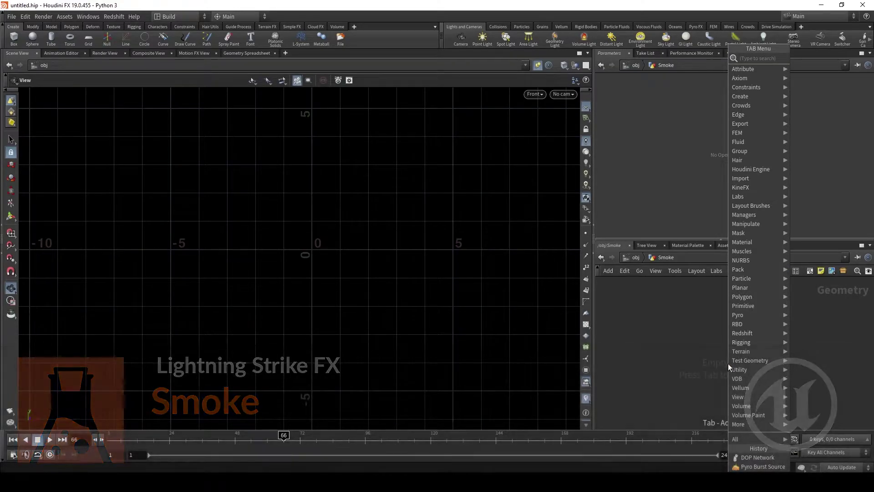
{"action": "type", "text": "burst"}
{"action": "key", "text": "Return"}
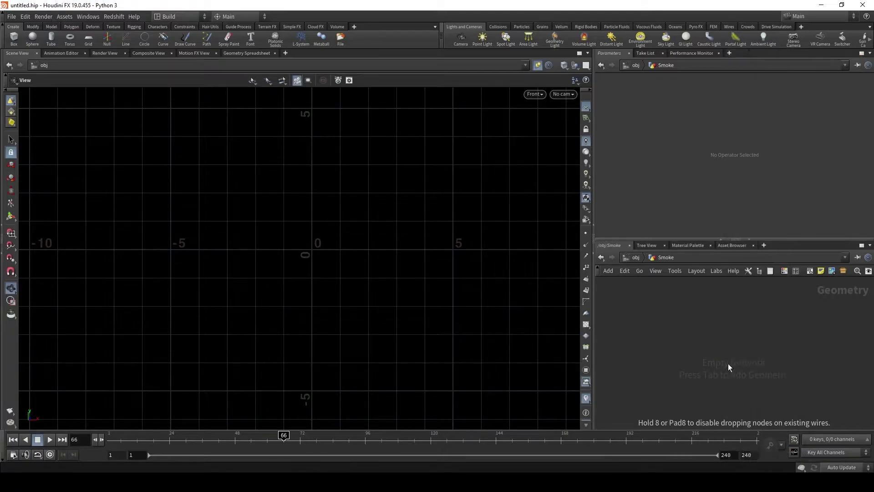
{"action": "left_click", "coordinate": [728, 365]}
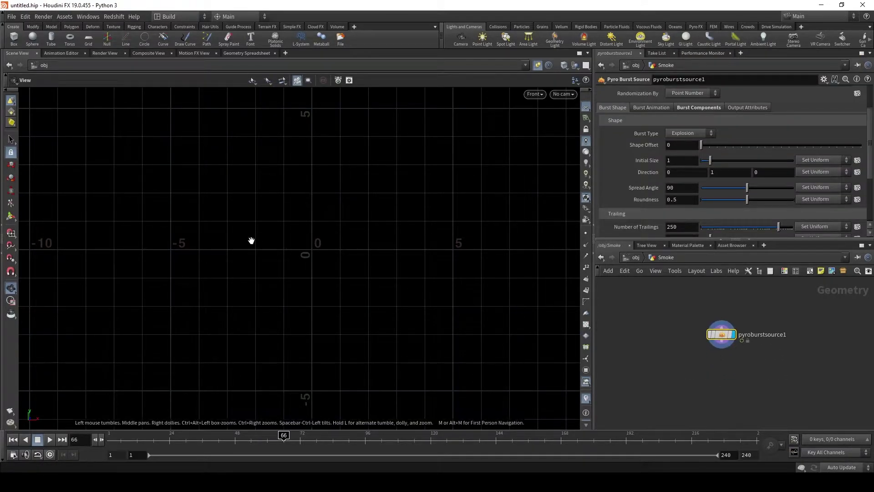
Switch the viewport to perspective, link it to the Smoke network and frame the burst points
{"action": "left_click", "coordinate": [537, 97]}
{"action": "mouse_move", "coordinate": [552, 114]}
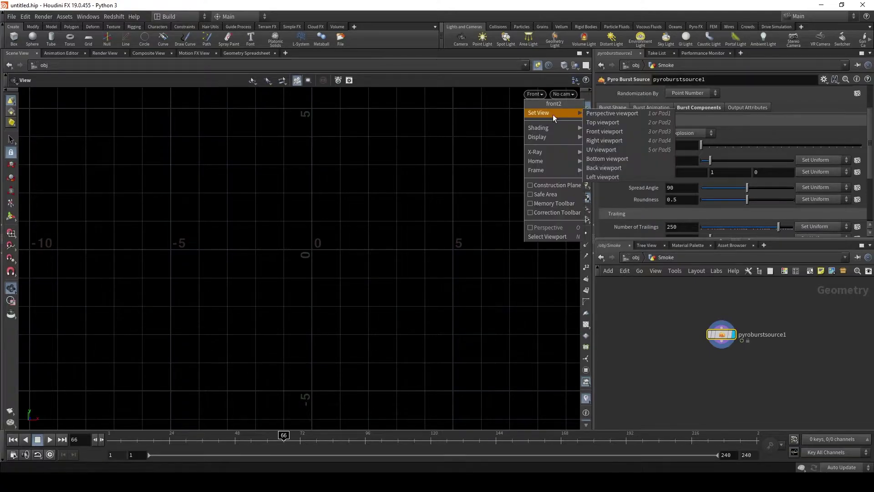
{"action": "left_click", "coordinate": [600, 117]}
{"action": "left_click", "coordinate": [537, 67]}
{"action": "left_click_drag", "start_coordinate": [338, 283], "coordinate": [355, 347]}
{"action": "key", "text": "space+g"}
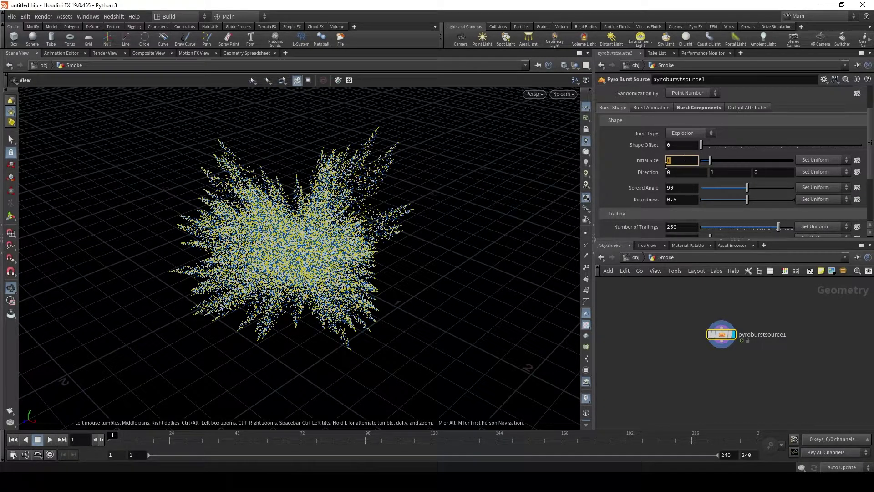
Set the burst shape's Initial Size to .5 and its Spread Angle to 20
{"action": "type", "text": ".5"}
{"action": "key", "text": "Return"}
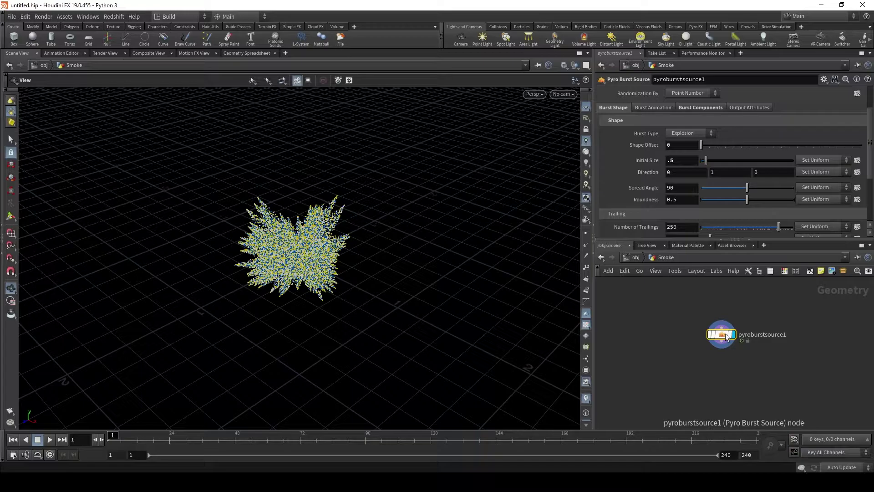
{"action": "double_click", "coordinate": [679, 192]}
{"action": "type", "text": "20"}
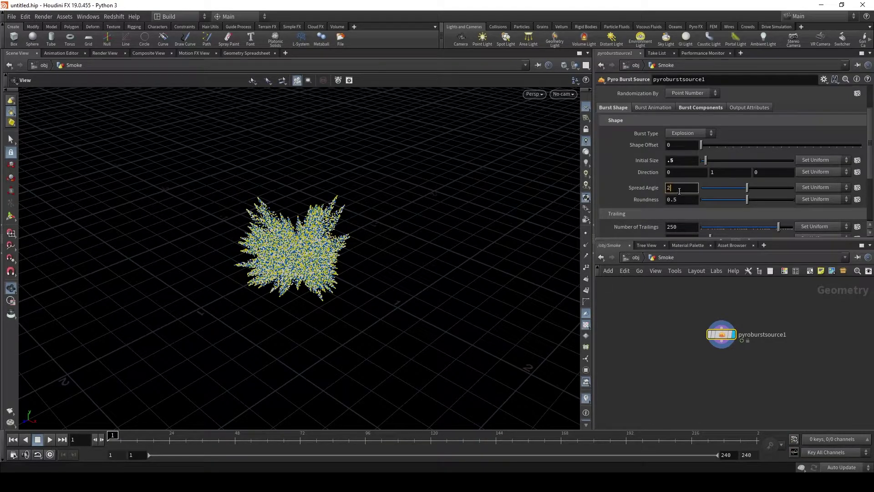
{"action": "key", "text": "Return"}
Set the burst source's Number of Trailings to 50 and its Roundness to 1
{"action": "scroll", "coordinate": [641, 207], "scroll_direction": "down", "scroll_amount": 3}
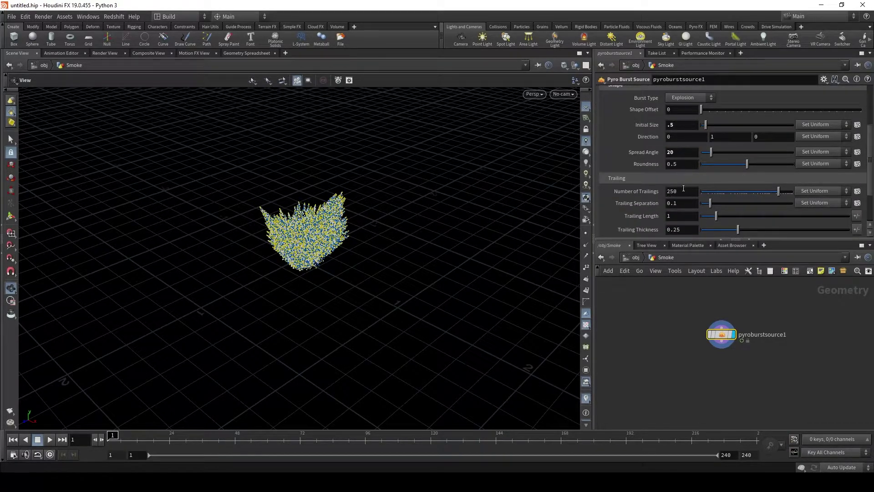
{"action": "double_click", "coordinate": [687, 191]}
{"action": "type", "text": "50"}
{"action": "key", "text": "Return"}
{"action": "double_click", "coordinate": [684, 160]}
{"action": "type", "text": "1"}
{"action": "key", "text": "Return"}
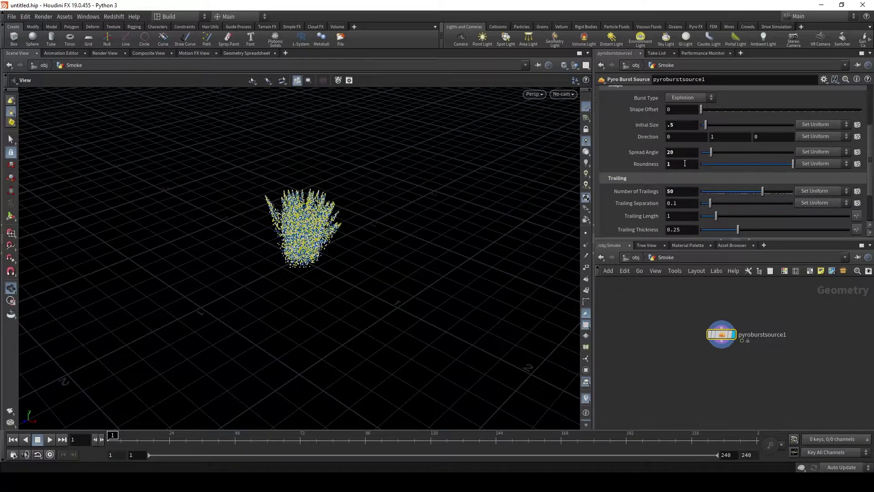
Set the burst source's Trailing Length to .5 and Trailing Thickness to .5
{"action": "scroll", "coordinate": [639, 179], "scroll_direction": "down", "scroll_amount": 3}
{"action": "left_click", "coordinate": [677, 168]}
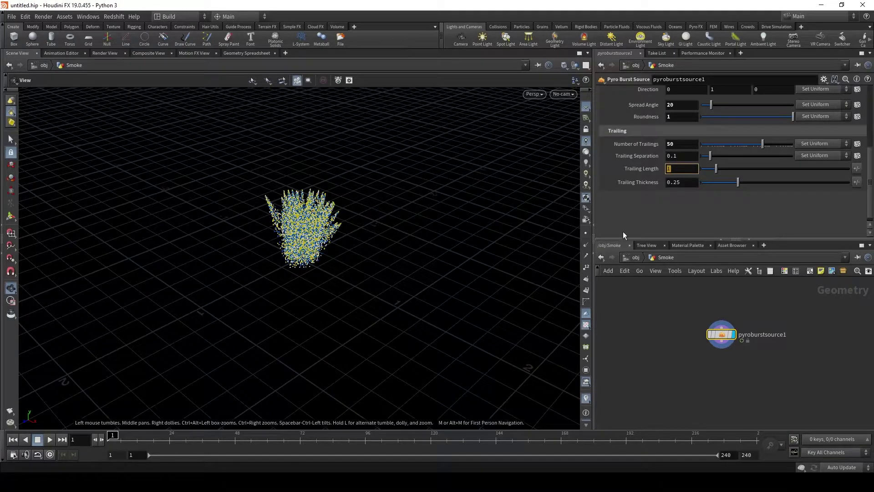
{"action": "type", "text": ".5"}
{"action": "key", "text": "Return"}
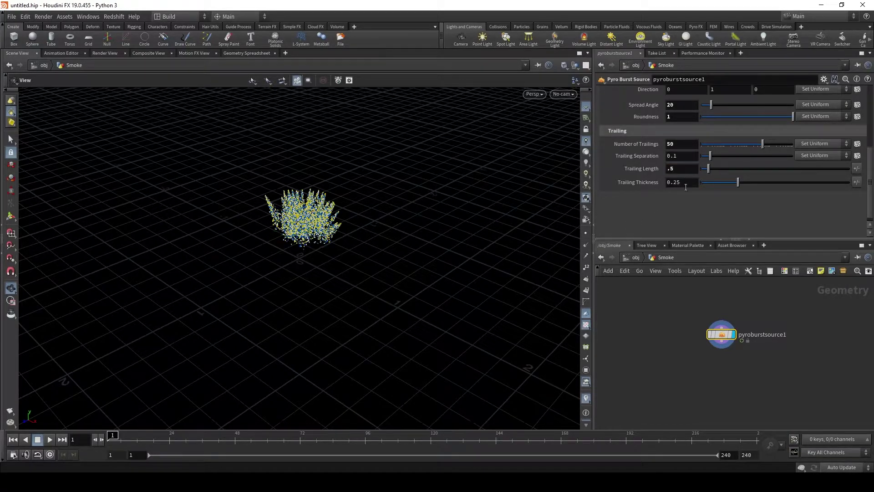
{"action": "left_click", "coordinate": [685, 183]}
{"action": "type", "text": ".5"}
{"action": "key", "text": "Return"}
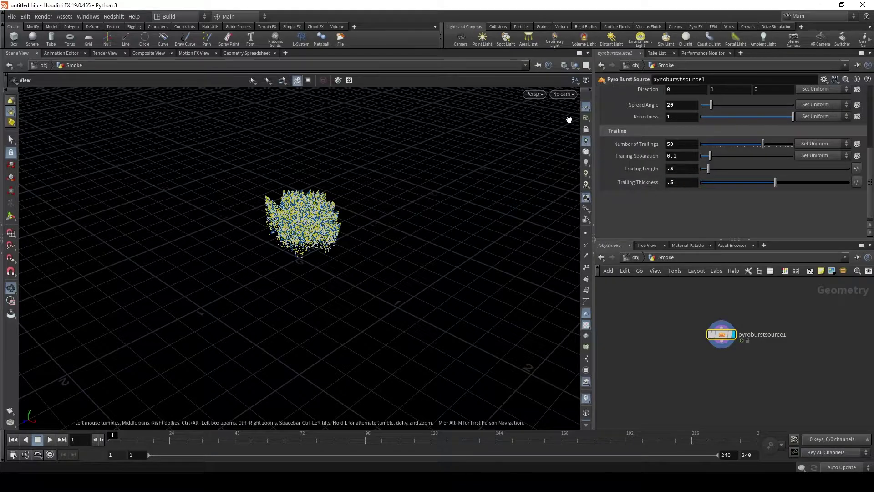
Switch the viewport to the front view
{"action": "left_click", "coordinate": [539, 96]}
{"action": "mouse_move", "coordinate": [564, 113]}
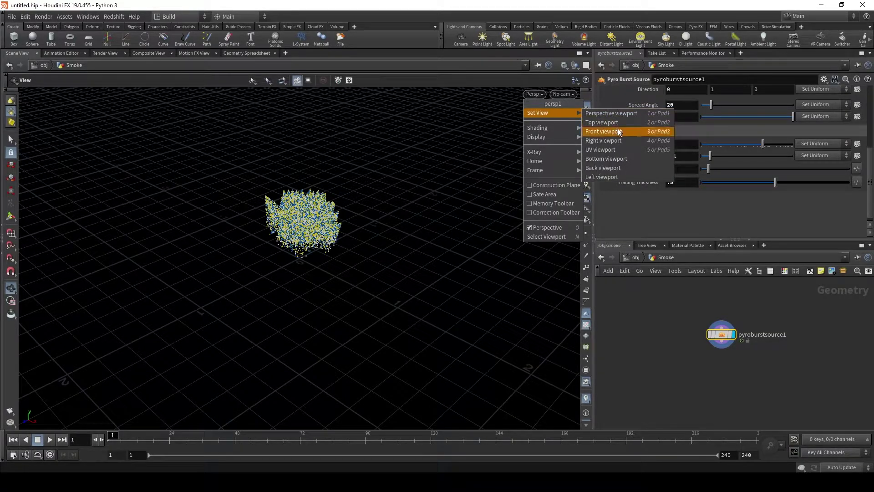
{"action": "left_click", "coordinate": [606, 131]}
Add a Transform node, feed it from the Pyro Burst Source and make it the displayed node
{"action": "key", "text": "Tab"}
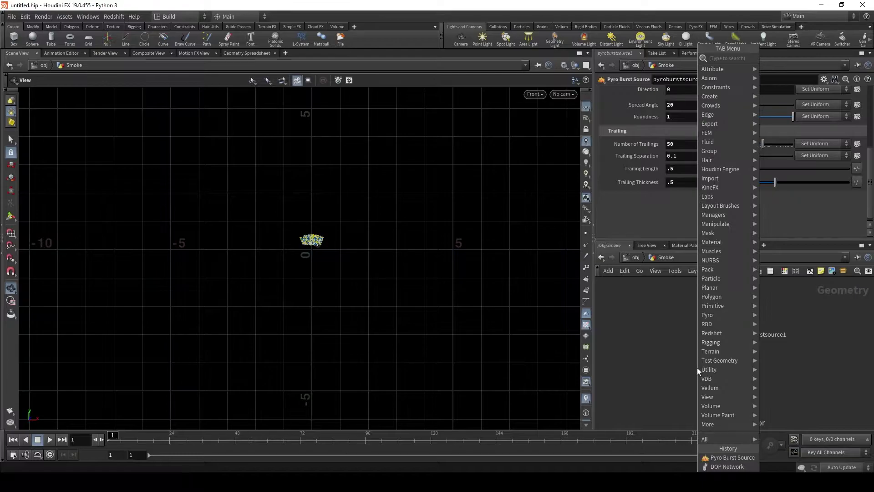
{"action": "type", "text": "trans"}
{"action": "key", "text": "Return"}
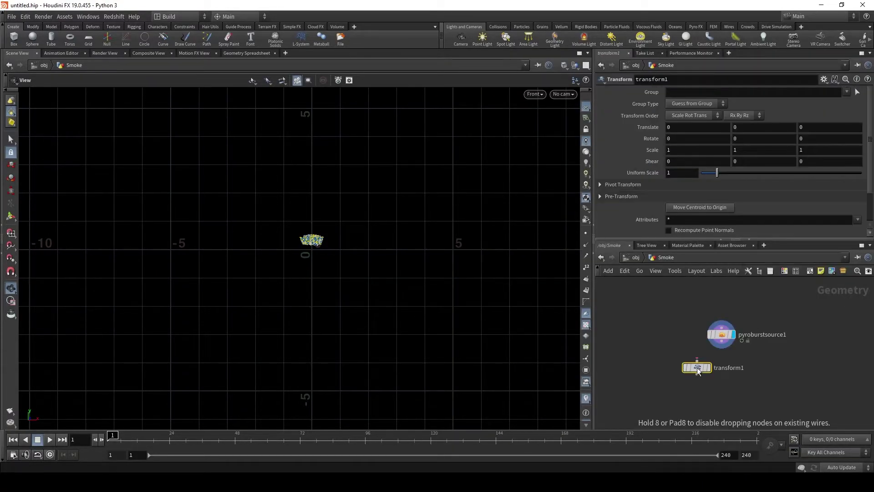
{"action": "left_click", "coordinate": [697, 367]}
{"action": "left_click_drag", "start_coordinate": [696, 360], "coordinate": [721, 341]}
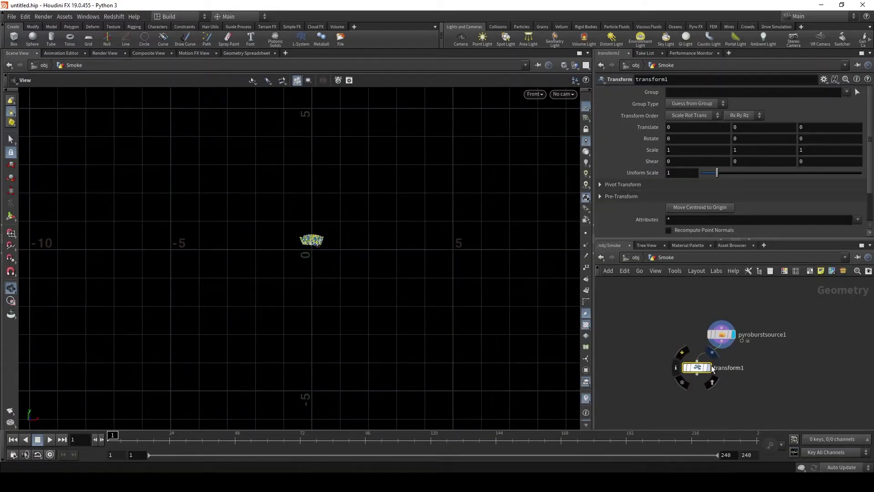
{"action": "left_click", "coordinate": [709, 367]}
Set the Transform node's X rotation to 90
{"action": "left_click", "coordinate": [690, 142]}
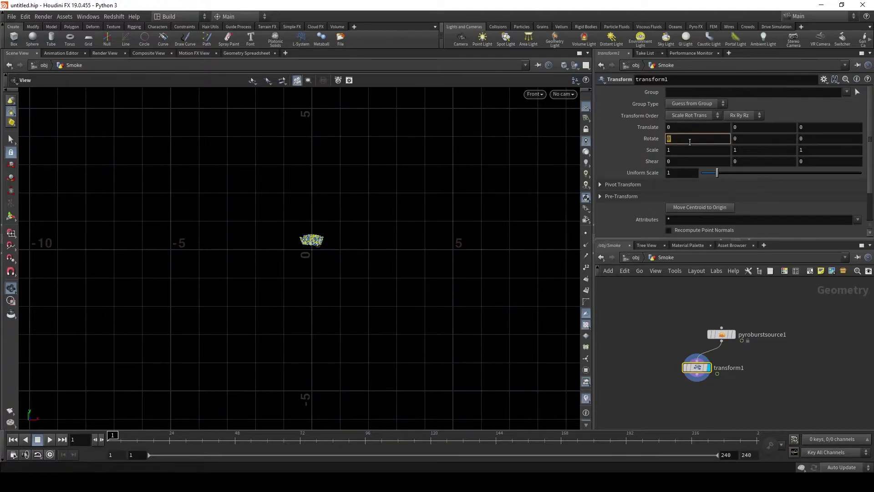
{"action": "type", "text": "90"}
{"action": "key", "text": "Return"}
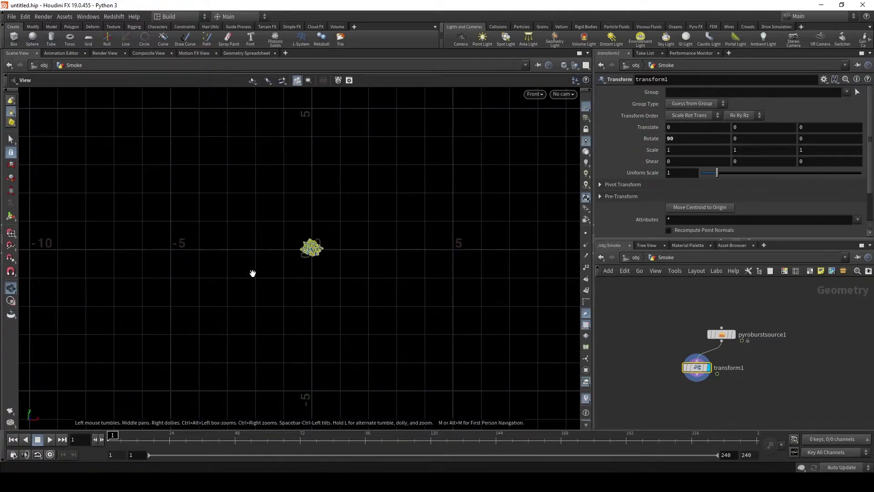
Show the point trails in the viewport and scrub the timeline to examine the burst's motion
{"action": "scroll", "coordinate": [253, 272], "scroll_direction": "up", "scroll_amount": 5}
{"action": "middle_click_drag", "start_coordinate": [319, 182], "coordinate": [313, 227]}
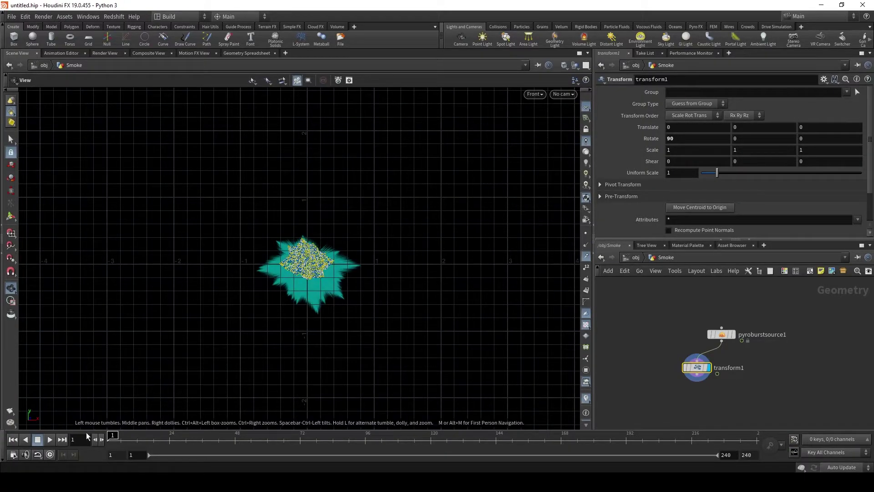
{"action": "left_click_drag", "start_coordinate": [113, 440], "coordinate": [113, 439]}
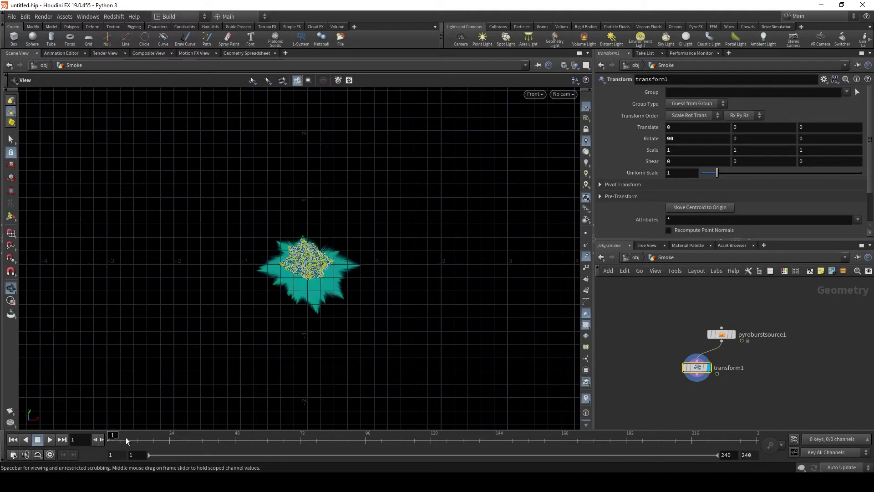
Set the Pyro Burst Source's animation to a Frame Duration of 8 and an Overall Expansion of 4
{"action": "left_click", "coordinate": [723, 335]}
{"action": "scroll", "coordinate": [633, 164], "scroll_direction": "up", "scroll_amount": 3}
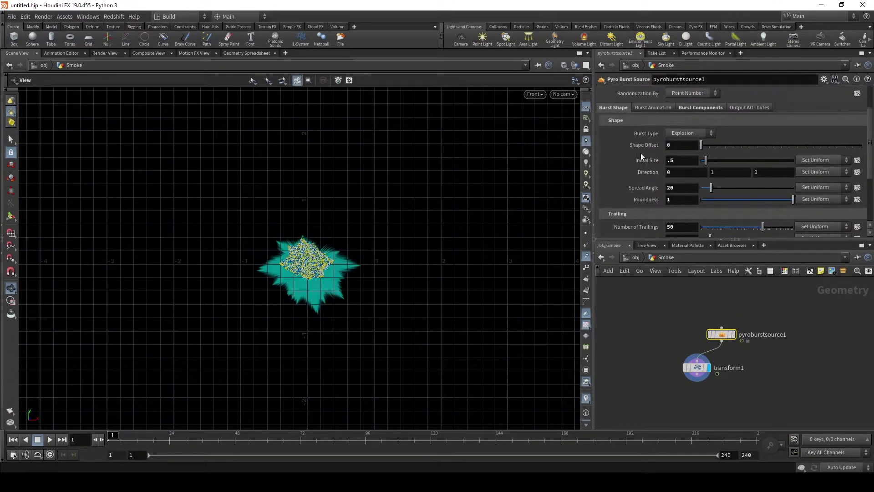
{"action": "left_click", "coordinate": [645, 109]}
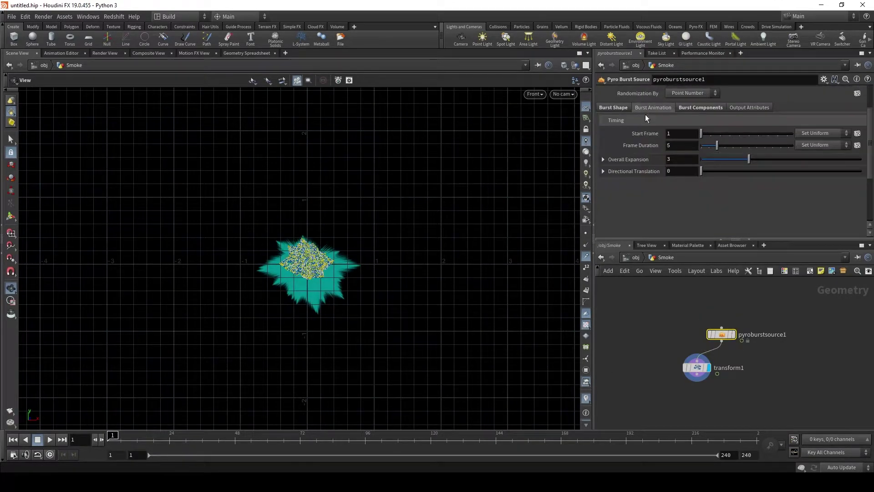
{"action": "left_click", "coordinate": [682, 145]}
{"action": "type", "text": "8"}
{"action": "key", "text": "Return"}
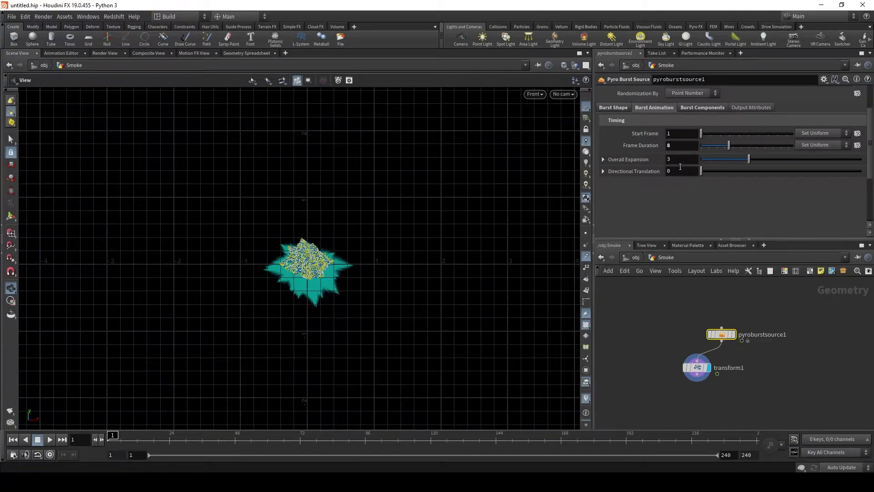
{"action": "double_click", "coordinate": [681, 159]}
{"action": "type", "text": "4"}
{"action": "key", "text": "Return"}
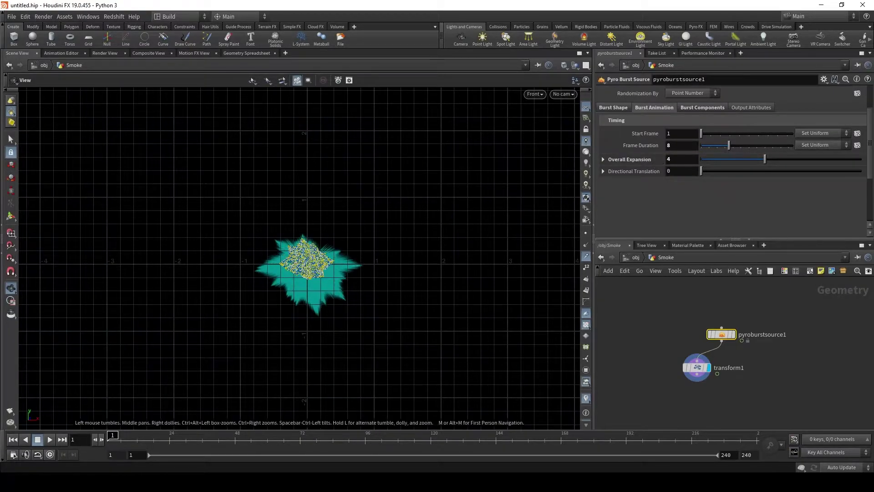
Set the burst animation's Frame Duration to 10 and Overall Expansion to 5
{"action": "double_click", "coordinate": [681, 145]}
{"action": "type", "text": "10"}
{"action": "key", "text": "Return"}
{"action": "left_click", "coordinate": [684, 159]}
{"action": "key", "text": "BackSpace"}
{"action": "type", "text": "5"}
{"action": "key", "text": "Return"}
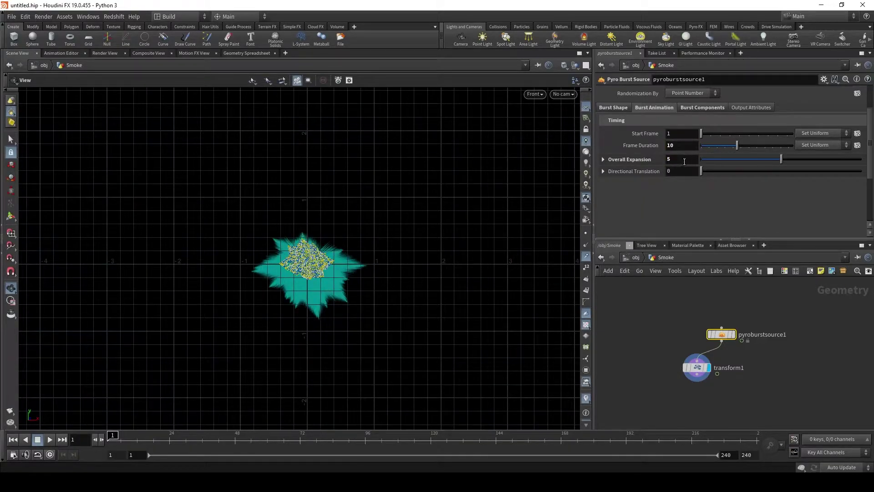
Set the burst shape's Shape Offset to 9
{"action": "left_click", "coordinate": [614, 108]}
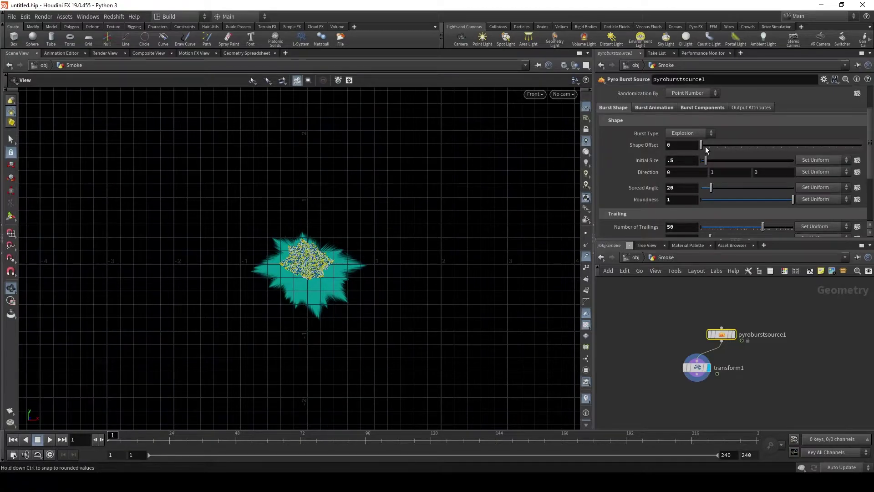
{"action": "left_click_drag", "start_coordinate": [705, 146], "coordinate": [714, 149]}
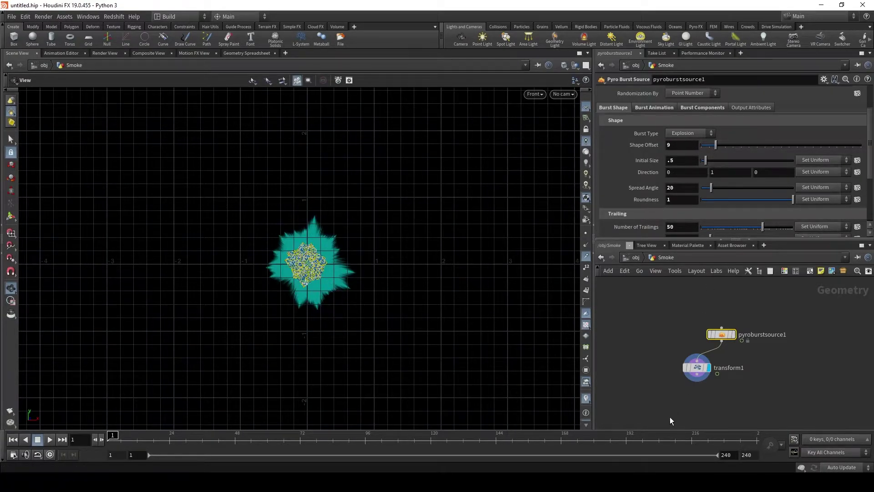
Add a Volume Rasterize Attributes node below the Transform node
{"action": "key", "text": "Tab"}
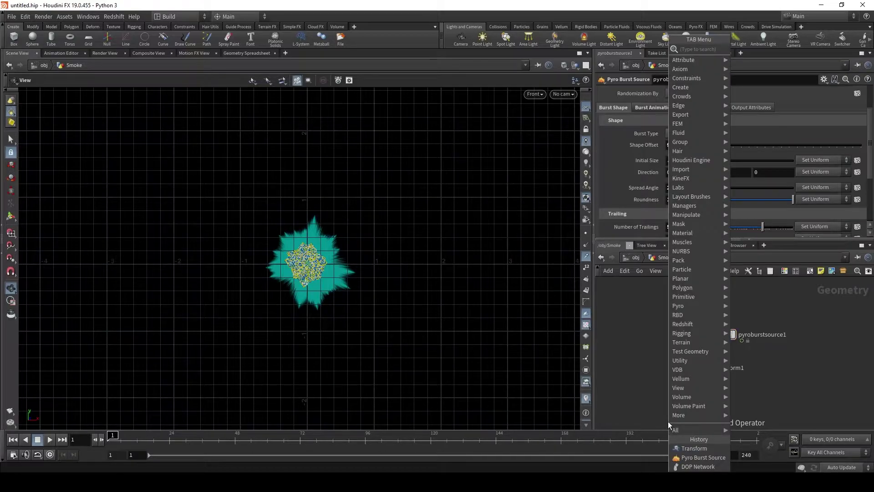
{"action": "type", "text": "volume r"}
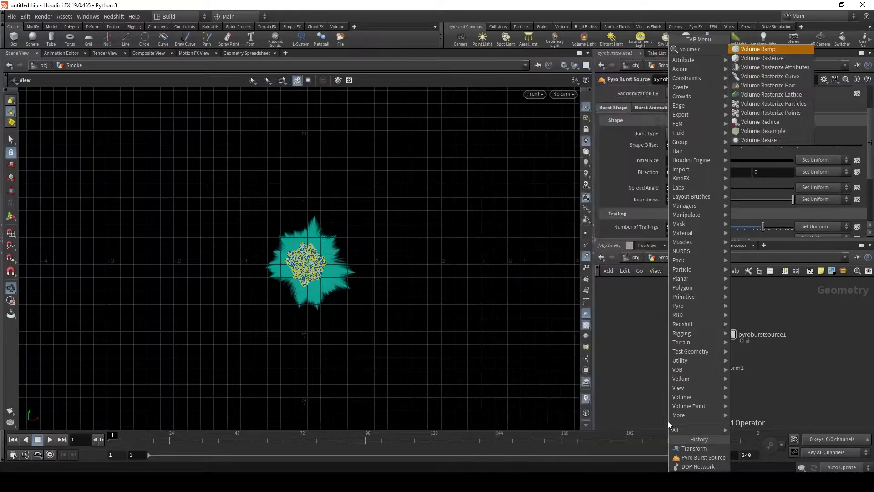
{"action": "type", "text": "at"}
{"action": "key", "text": "BackSpace"}
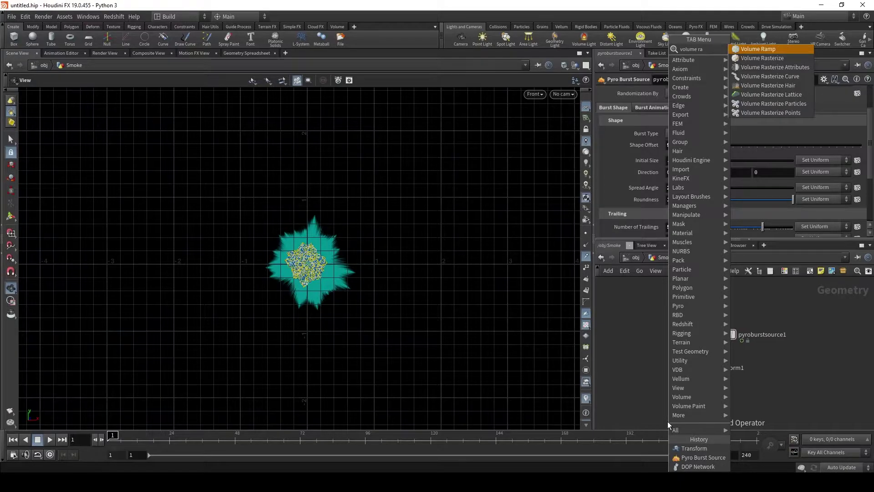
{"action": "key", "text": "Down"}
{"action": "key", "text": "Down"}
{"action": "key", "text": "Return"}
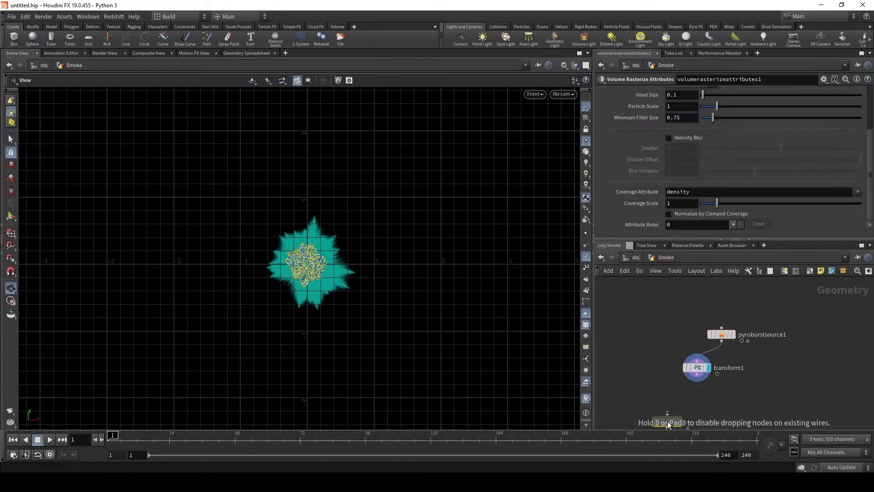
{"action": "left_click", "coordinate": [668, 422]}
Connect the Transform node's output to the Volume Rasterize Attributes node and make the latter the displayed node
{"action": "scroll", "coordinate": [670, 406], "scroll_direction": "up", "scroll_amount": 2}
{"action": "middle_click_drag", "start_coordinate": [673, 394], "coordinate": [667, 359]}
{"action": "scroll", "coordinate": [667, 358], "scroll_direction": "down", "scroll_amount": 1}
{"action": "left_click_drag", "start_coordinate": [659, 391], "coordinate": [695, 331]}
{"action": "left_click", "coordinate": [698, 371]}
Set the Volume Rasterize Attributes node's Voxel Size to .05
{"action": "scroll", "coordinate": [653, 165], "scroll_direction": "up", "scroll_amount": 3}
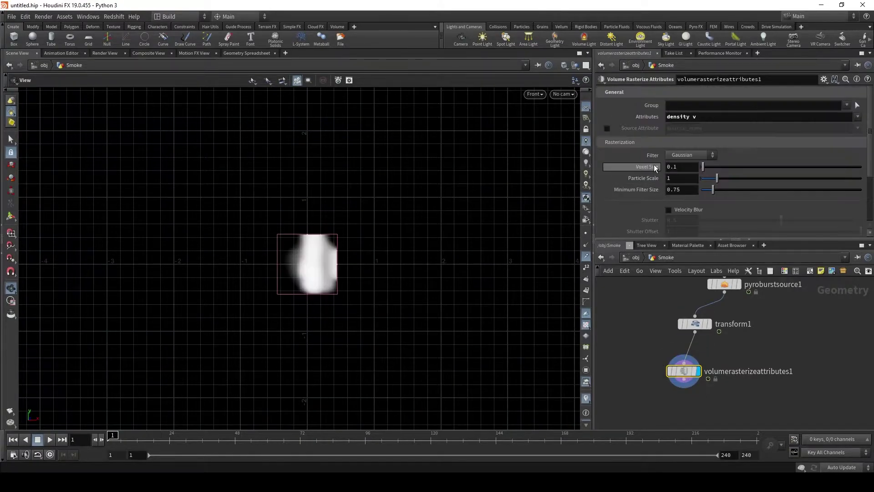
{"action": "left_click", "coordinate": [679, 166]}
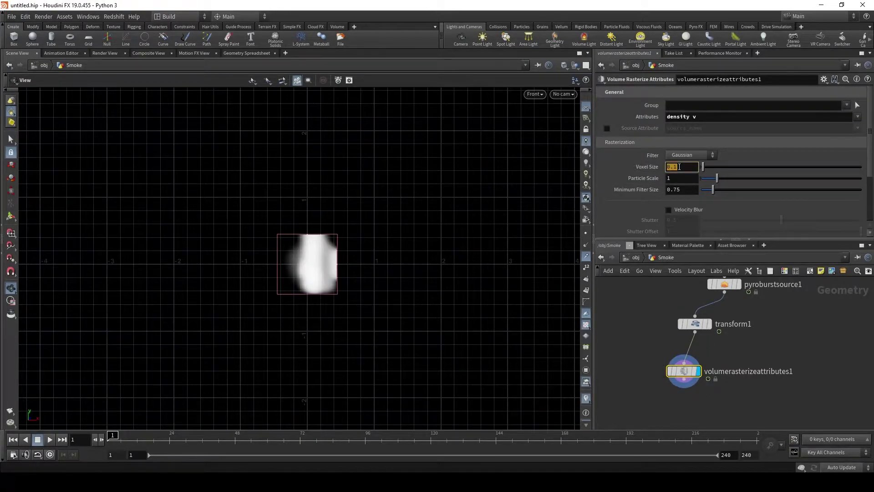
{"action": "type", "text": ".05"}
{"action": "key", "text": "Return"}
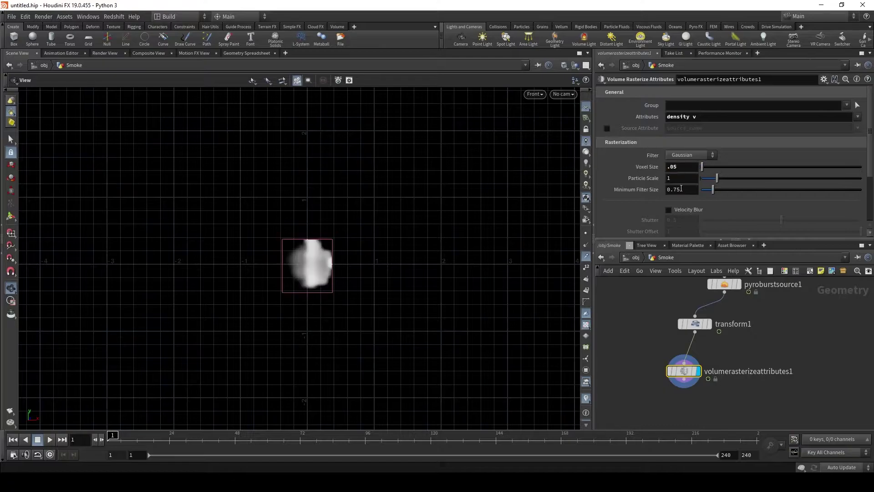
Enable Velocity Blur and the Source Attribute option on the Volume Rasterize Attributes node
{"action": "left_click", "coordinate": [673, 210]}
{"action": "scroll", "coordinate": [633, 198], "scroll_direction": "down", "scroll_amount": 2}
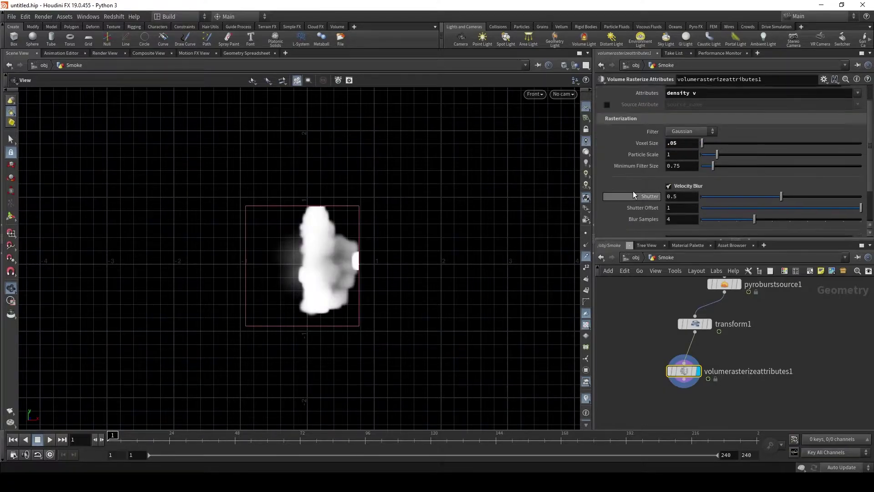
{"action": "left_click", "coordinate": [607, 105]}
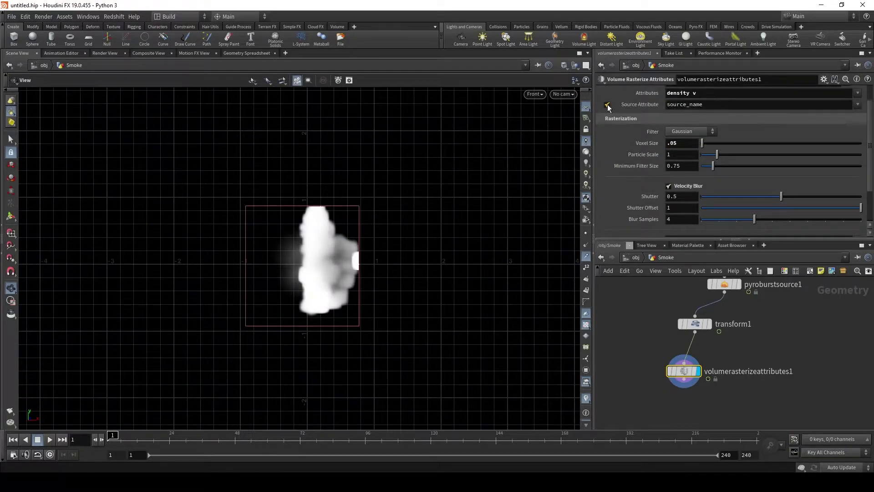
Set the velocity blur's Shutter Offset to -1 and the Coverage Scale to 2
{"action": "left_click", "coordinate": [680, 207]}
{"action": "key", "text": "Return"}
{"action": "scroll", "coordinate": [619, 203], "scroll_direction": "down", "scroll_amount": 2}
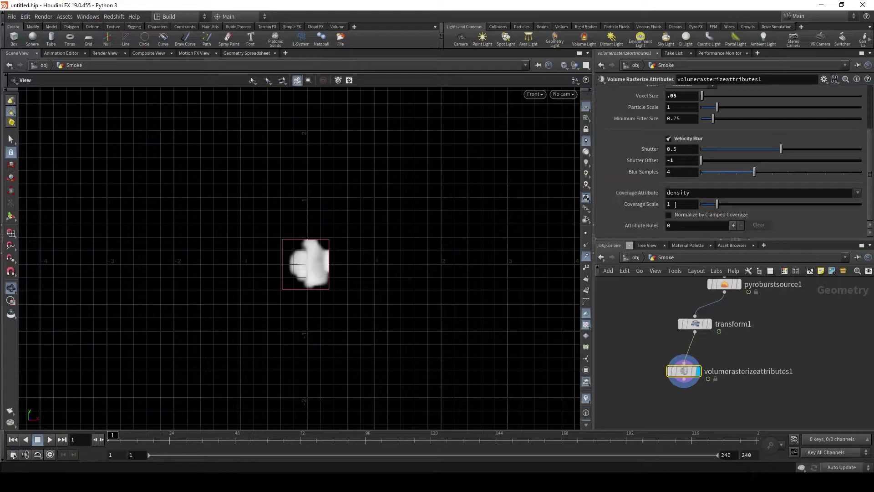
{"action": "left_click", "coordinate": [675, 205]}
{"action": "key", "text": "Return"}
Add an attribute rule for v using the Accumulated method and preview the volume at frame 10
{"action": "left_click", "coordinate": [733, 225]}
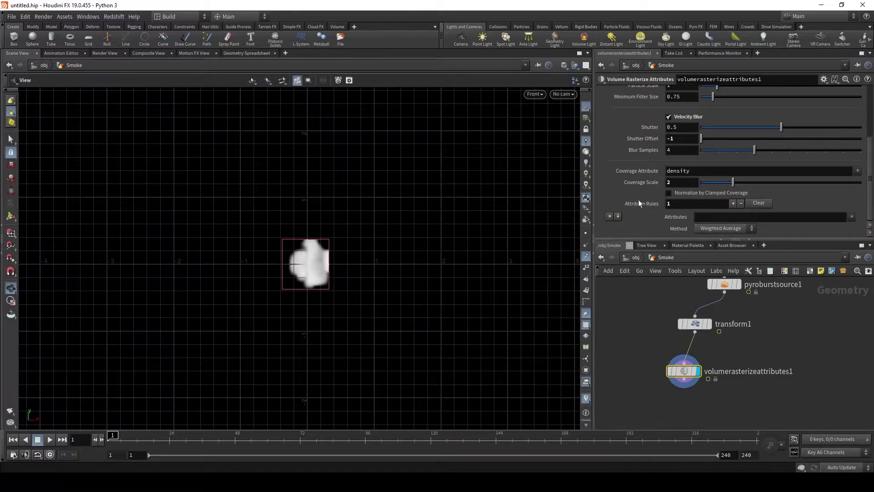
{"action": "left_click", "coordinate": [725, 218]}
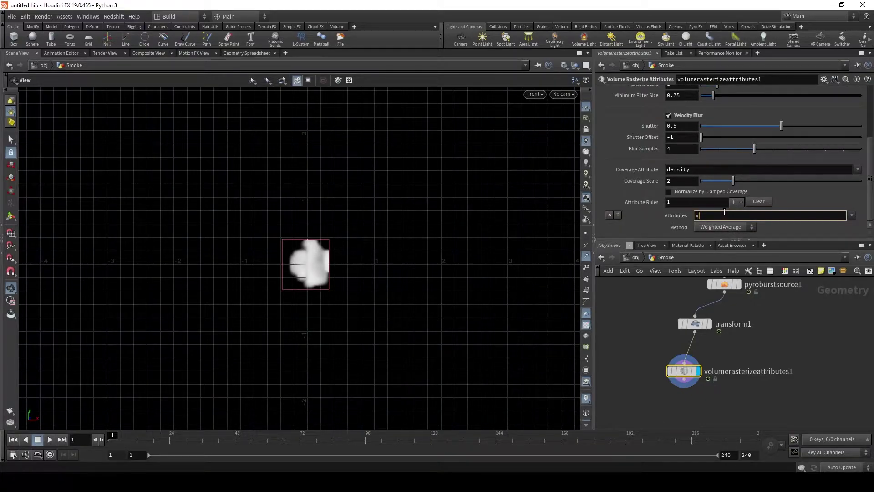
{"action": "key", "text": "Return"}
{"action": "left_click", "coordinate": [719, 227]}
{"action": "left_click", "coordinate": [719, 255]}
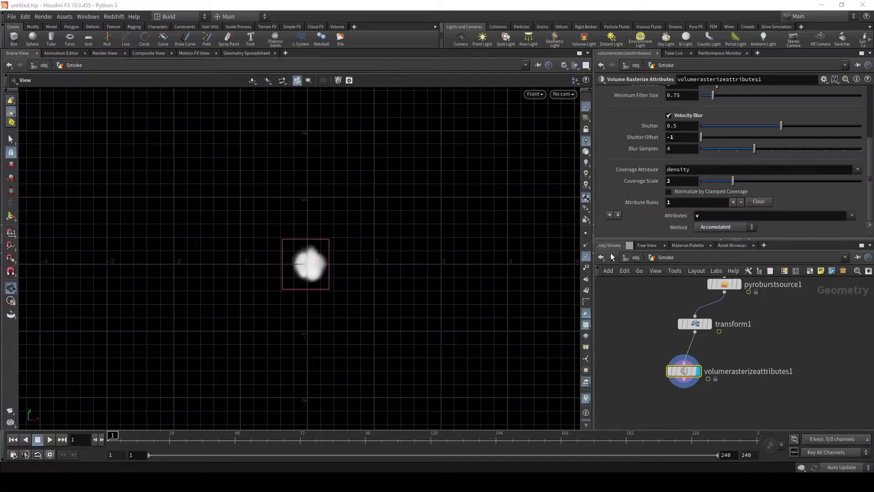
{"action": "left_click_drag", "start_coordinate": [112, 440], "coordinate": [132, 440]}
Add a DOP Network node below the Volume Rasterize Attributes node
{"action": "middle_click_drag", "start_coordinate": [673, 408], "coordinate": [673, 388]}
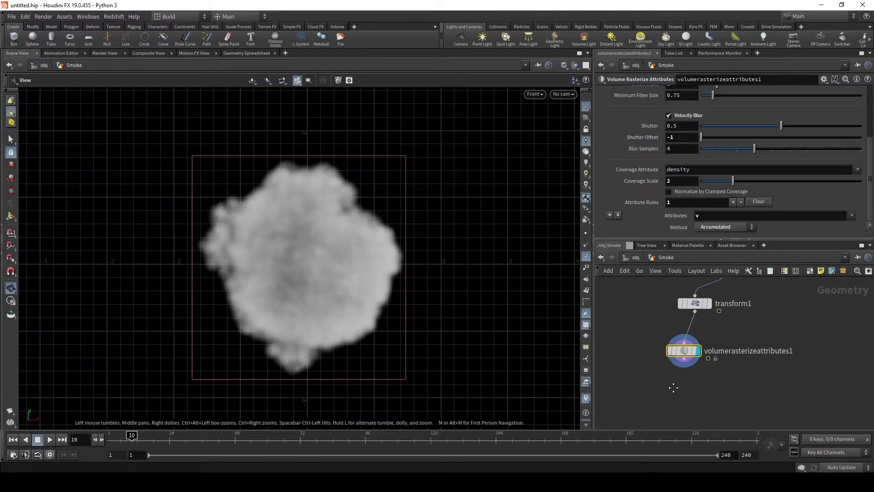
{"action": "key", "text": "Tab"}
{"action": "type", "text": "dop"}
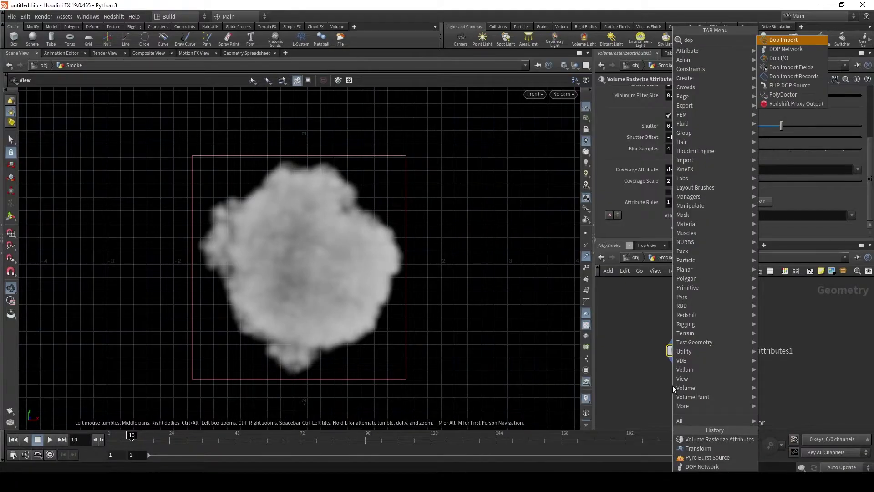
{"action": "type", "text": "n"}
{"action": "key", "text": "Return"}
{"action": "left_click", "coordinate": [671, 385]}
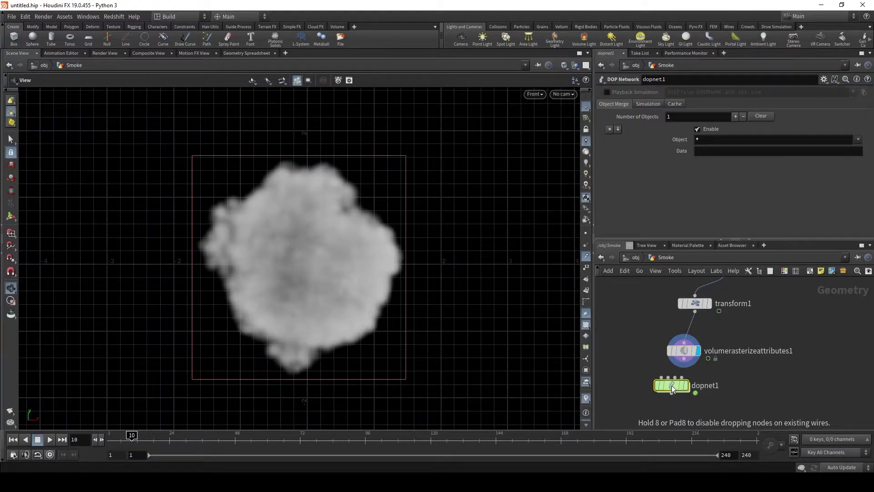
Inside the DOP network, add a Pyro Solver (Sparse) node above the output node and wire it to the output
{"action": "double_click", "coordinate": [685, 385]}
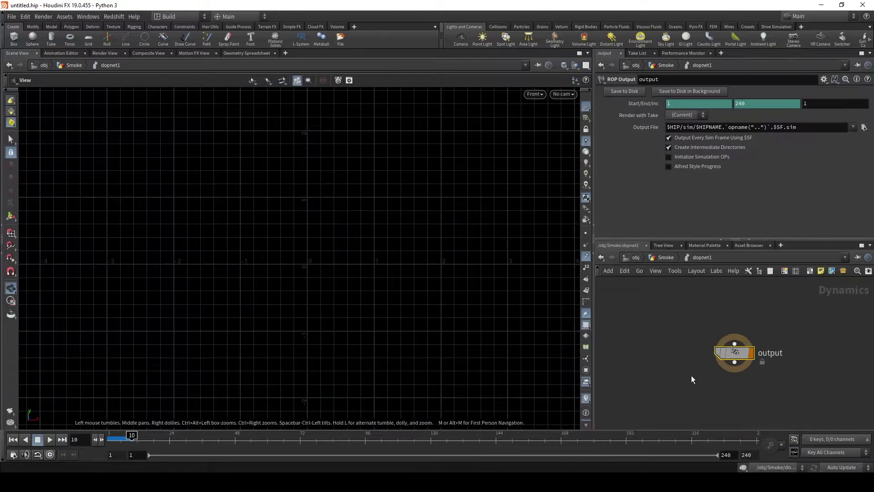
{"action": "key", "text": "Tab"}
{"action": "type", "text": "pyro"}
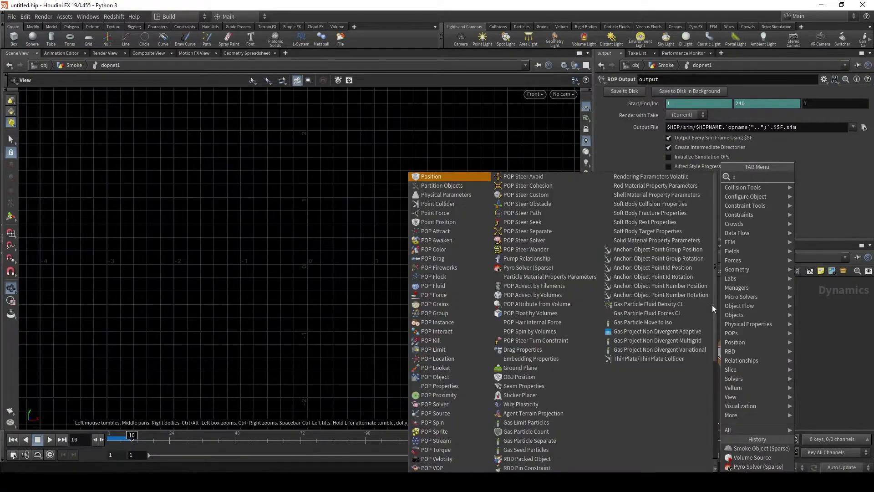
{"action": "key", "text": "Down"}
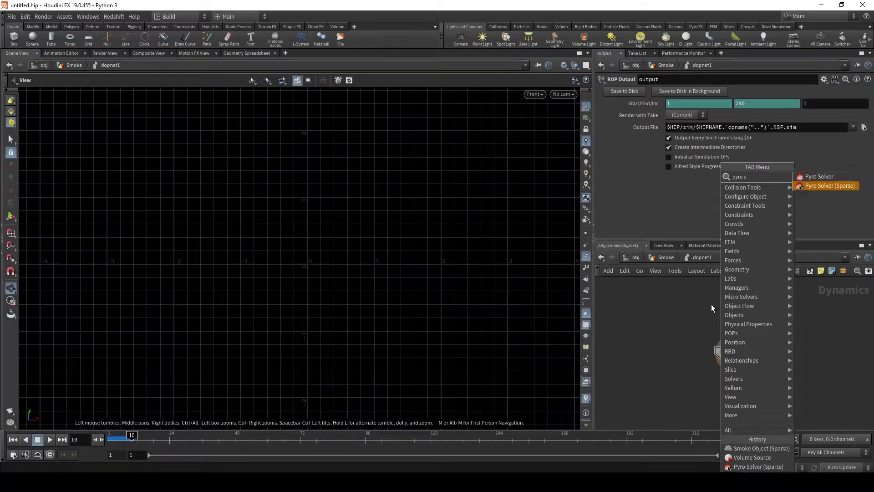
{"action": "key", "text": "Return"}
{"action": "left_click", "coordinate": [711, 304]}
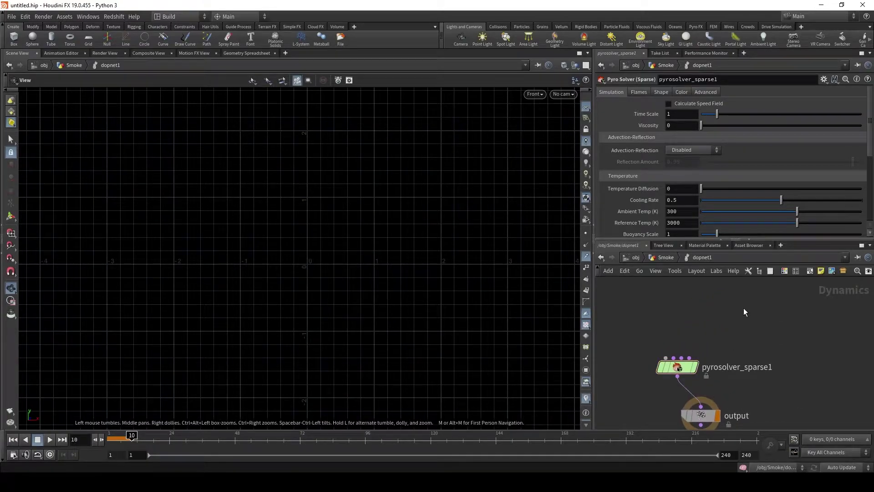
Add a Volume Source node and connect it to the Pyro Solver's last input
{"action": "key", "text": "Tab"}
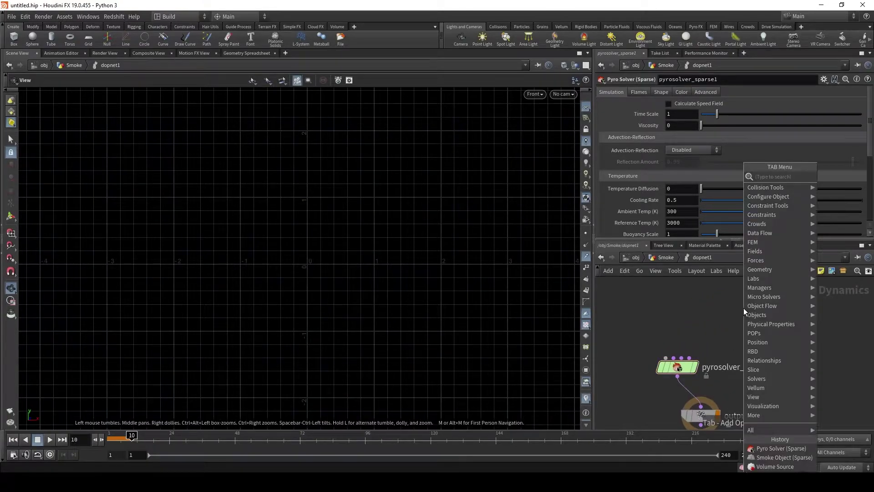
{"action": "type", "text": "volume"}
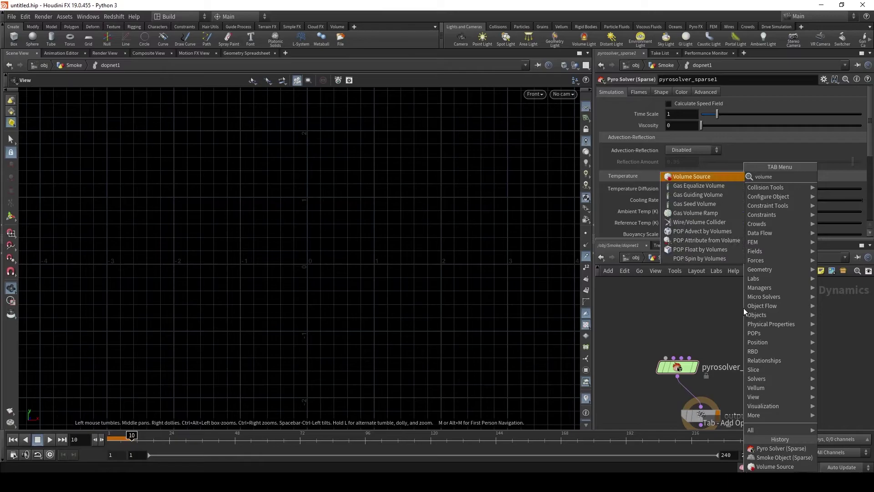
{"action": "key", "text": "Return"}
{"action": "left_click", "coordinate": [744, 308]}
{"action": "left_click_drag", "start_coordinate": [743, 317], "coordinate": [690, 358]}
Set the Volume Source's Input to First Context Geometry and connect the Volume Rasterize Attributes node to the DOP Network's first input
{"action": "left_click", "coordinate": [705, 115]}
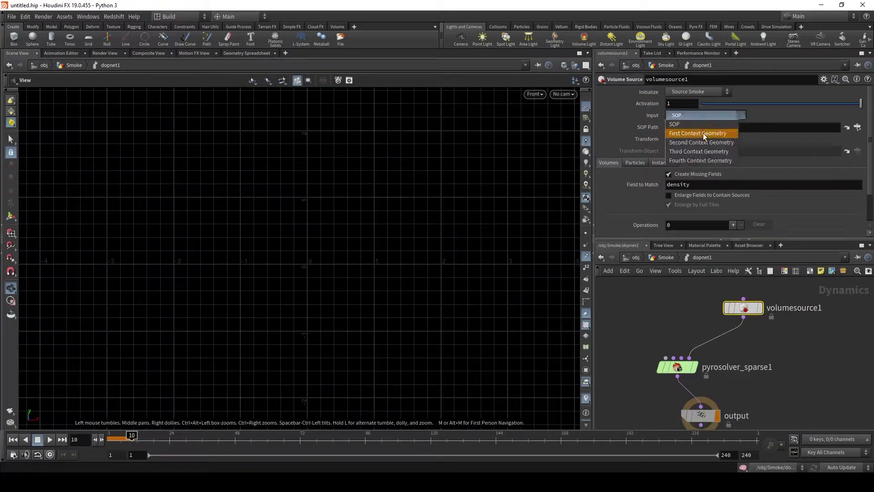
{"action": "left_click", "coordinate": [698, 133]}
{"action": "left_click", "coordinate": [665, 258]}
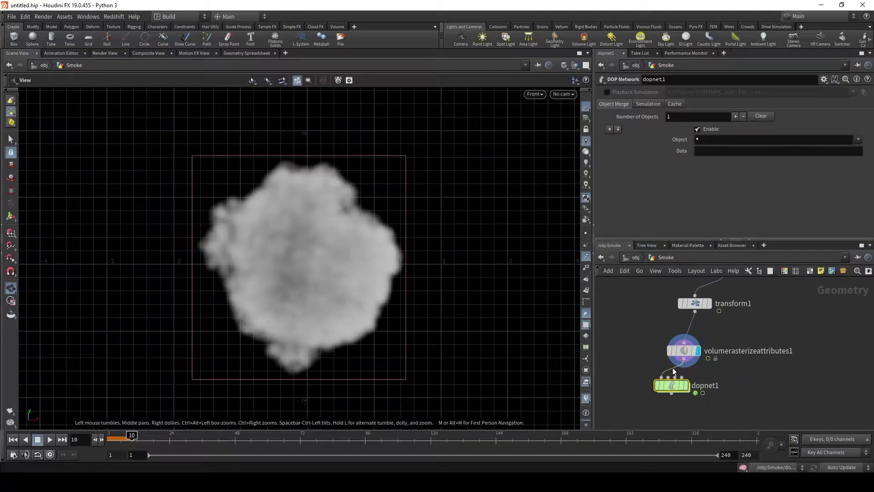
{"action": "left_click", "coordinate": [687, 385]}
Return inside the DOP network and initialize the Volume Source with the Source Fuel preset
{"action": "double_click", "coordinate": [673, 386]}
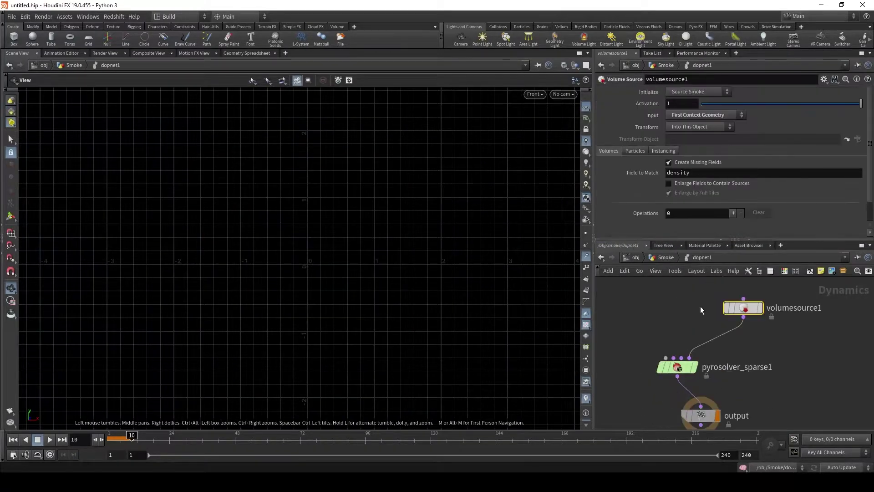
{"action": "left_click", "coordinate": [700, 92]}
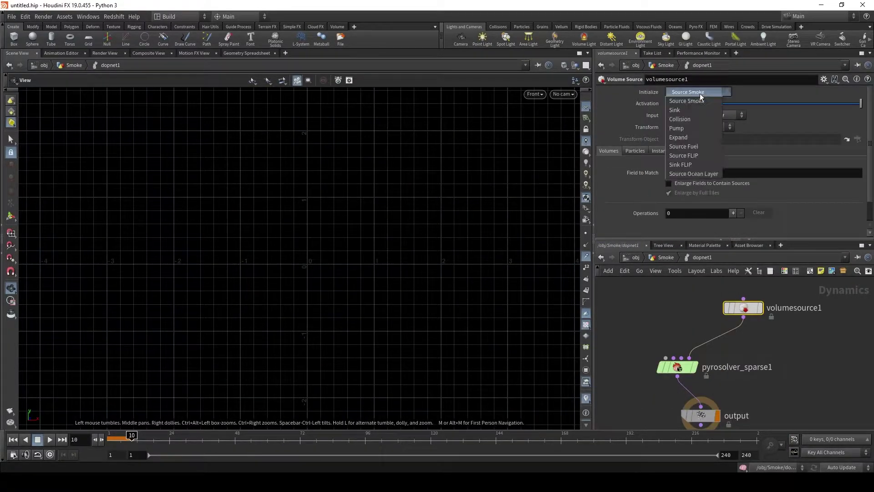
{"action": "left_click", "coordinate": [699, 146]}
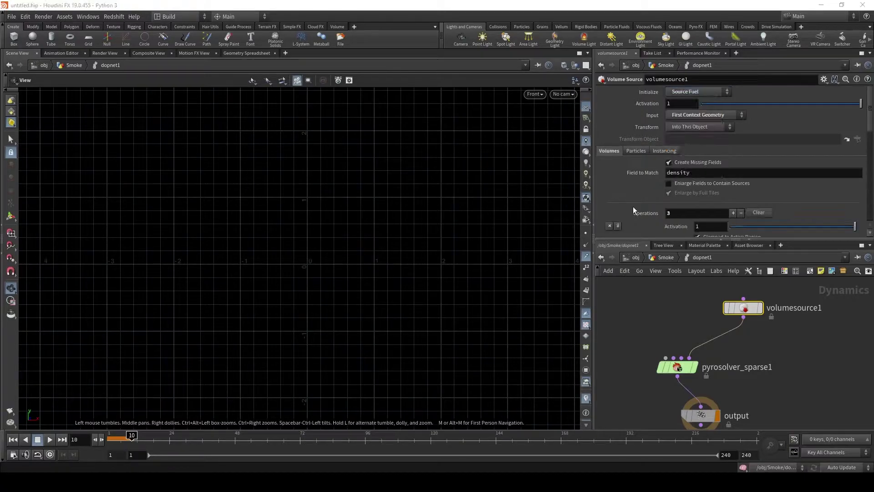
Set both the Source Volume and the Target Field of the Volume Source's first operation to density
{"action": "scroll", "coordinate": [634, 206], "scroll_direction": "down", "scroll_amount": 3}
{"action": "left_click", "coordinate": [708, 201]}
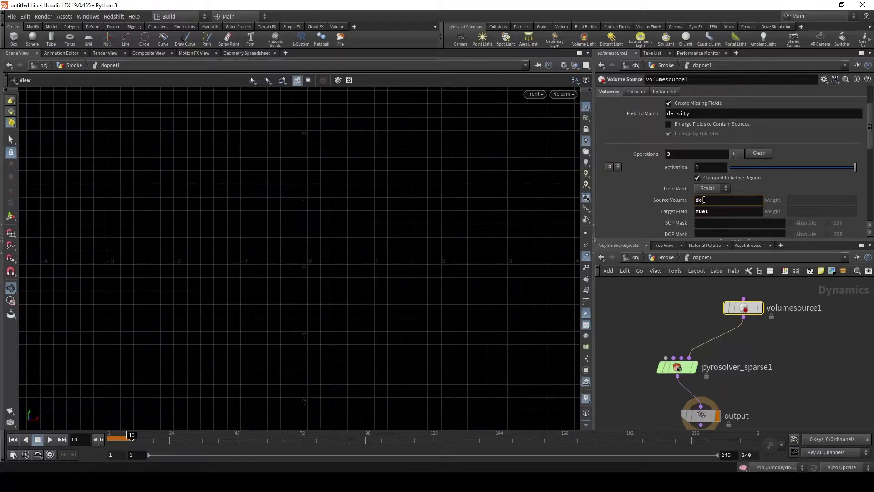
{"action": "type", "text": "density"}
{"action": "key", "text": "Tab"}
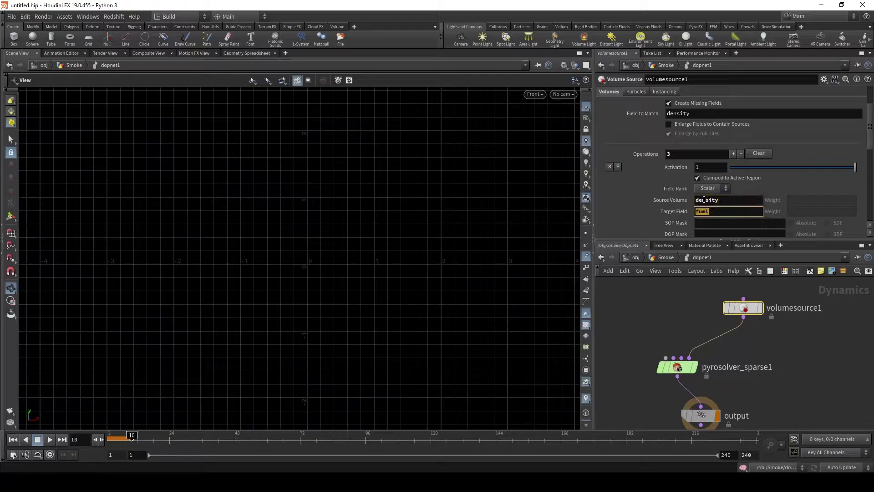
{"action": "key", "text": "BackSpace"}
{"action": "type", "text": "density"}
{"action": "key", "text": "Return"}
{"action": "scroll", "coordinate": [662, 170], "scroll_direction": "down", "scroll_amount": 3}
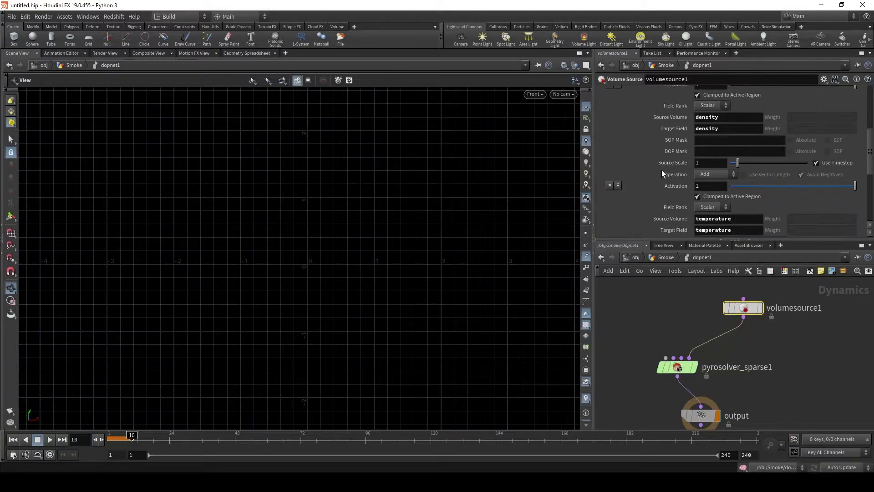
Set the v-to-vel source entry's Operation to Multiply and return the timeline to frame 1
{"action": "scroll", "coordinate": [636, 172], "scroll_direction": "down", "scroll_amount": 4}
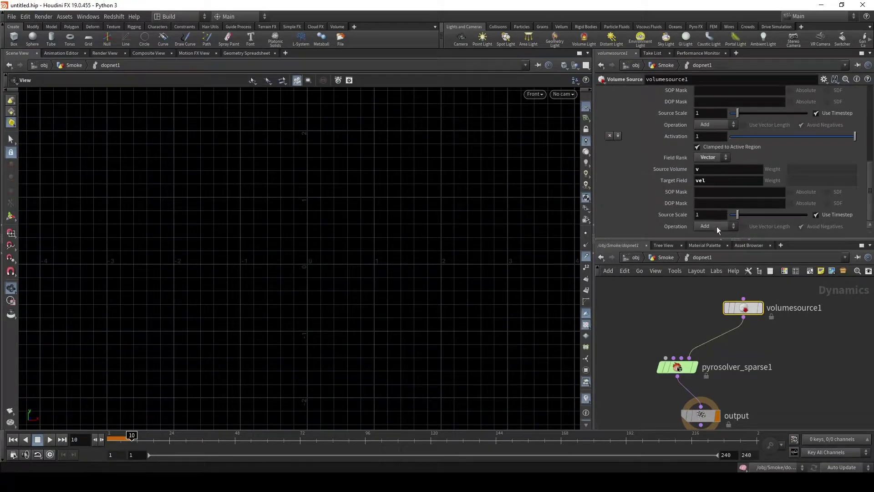
{"action": "left_click", "coordinate": [717, 226]}
{"action": "left_click", "coordinate": [708, 263]}
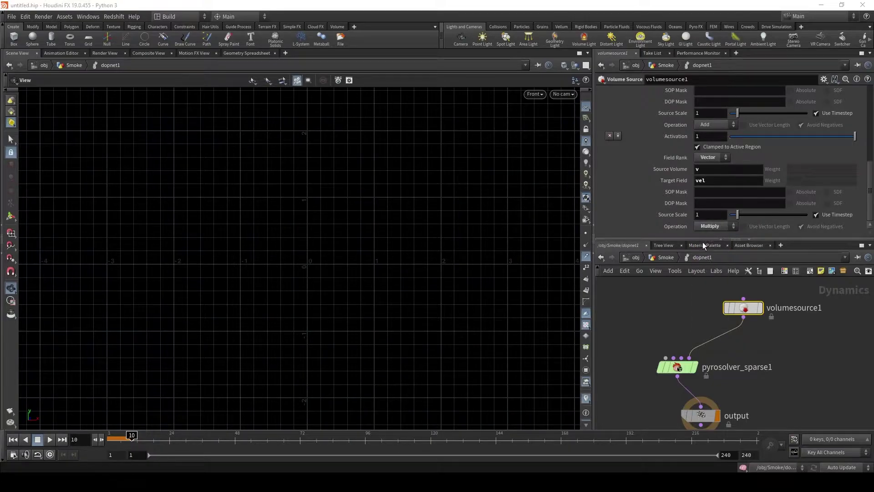
{"action": "left_click", "coordinate": [24, 440]}
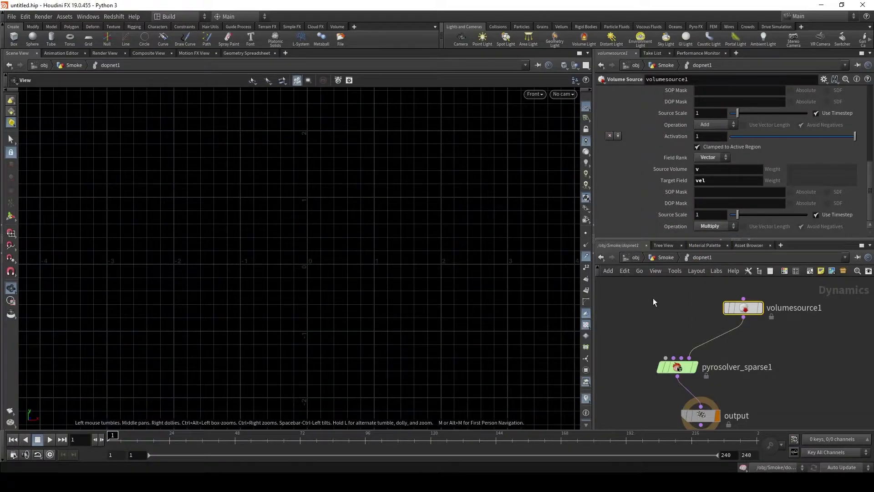
Add a Smoke Object (Sparse) node connected to the Pyro Solver's first input, and open its Voxel Size for editing
{"action": "key", "text": "Tab"}
{"action": "type", "text": "smoke ob"}
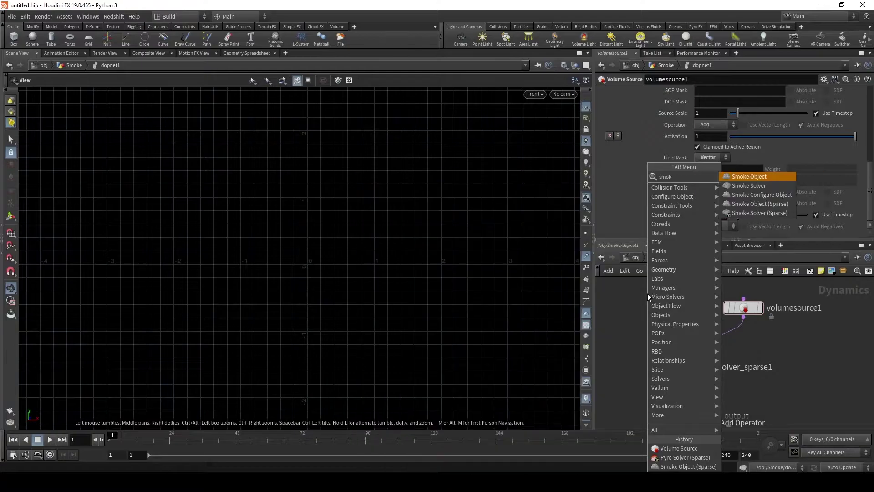
{"action": "key", "text": "Down"}
{"action": "key", "text": "Down"}
{"action": "key", "text": "Return"}
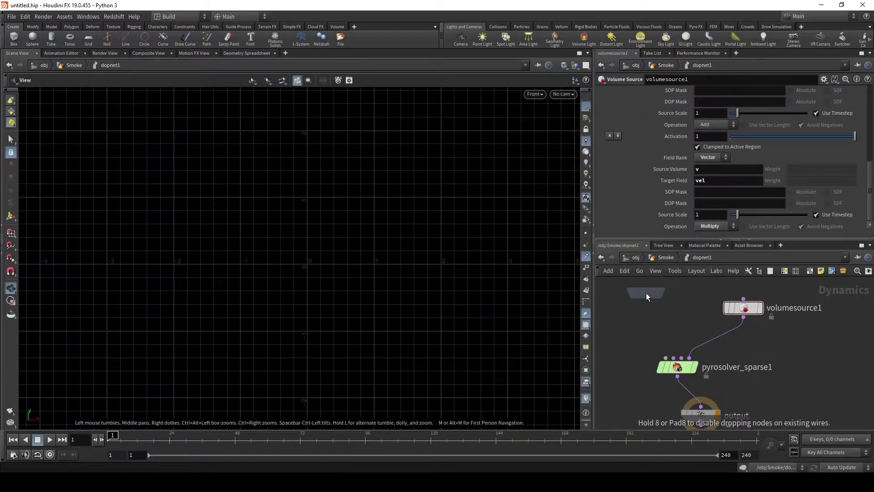
{"action": "left_click", "coordinate": [646, 293]}
{"action": "left_click_drag", "start_coordinate": [645, 302], "coordinate": [655, 359]}
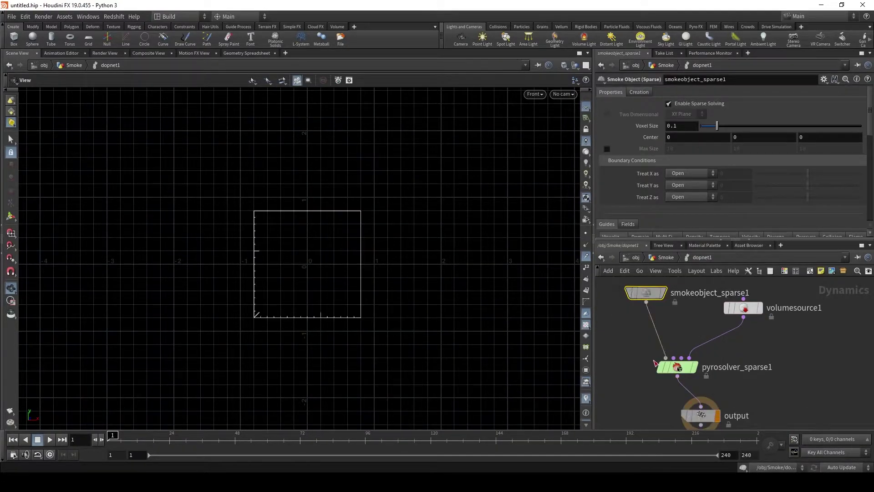
{"action": "left_click_drag", "start_coordinate": [645, 294], "coordinate": [645, 322]}
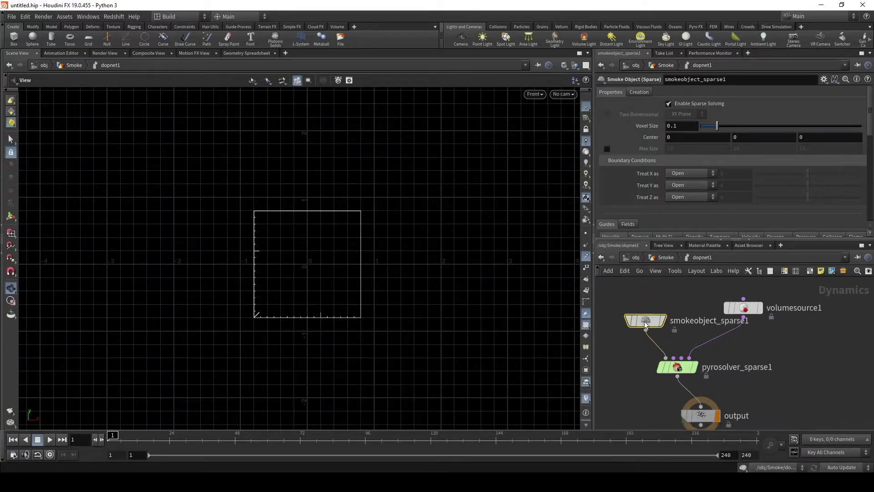
{"action": "left_click", "coordinate": [684, 127]}
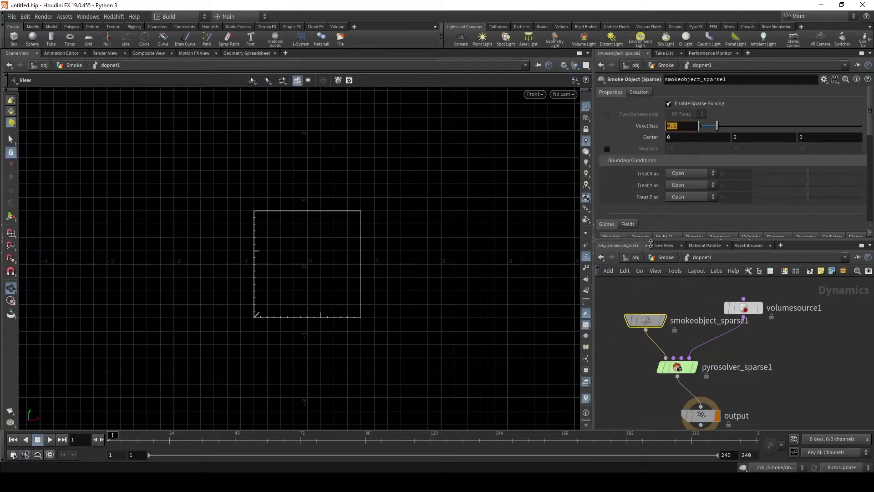
Enable Disturbance and Shredding in the Pyro Solver's Shape settings
{"action": "left_click", "coordinate": [676, 370]}
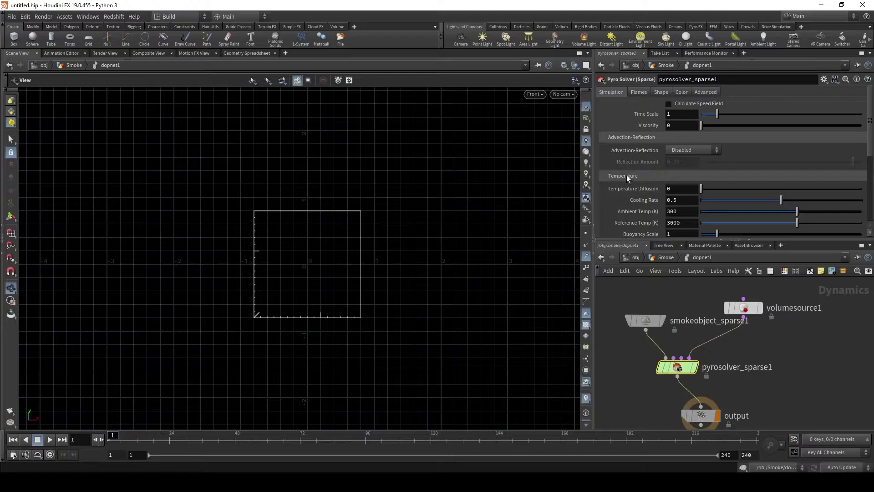
{"action": "left_click", "coordinate": [643, 93]}
{"action": "left_click", "coordinate": [663, 92]}
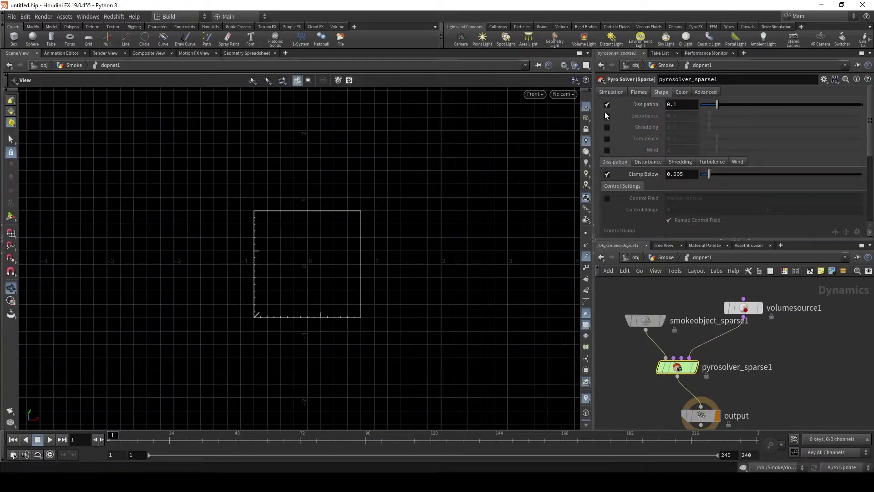
{"action": "left_click", "coordinate": [607, 116]}
{"action": "left_click", "coordinate": [607, 127]}
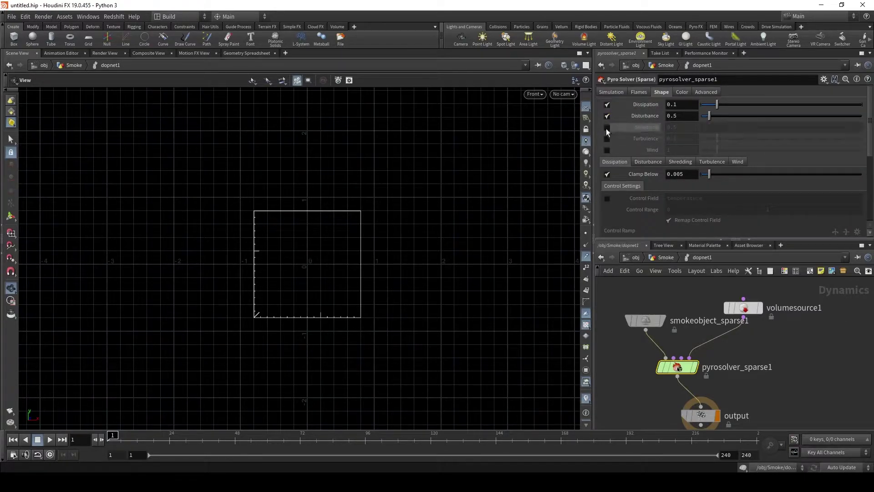
Enable Turbulence in the Pyro Solver's Shape settings, then play the simulation and scrub its cached frames to frame 50
{"action": "left_click", "coordinate": [608, 139]}
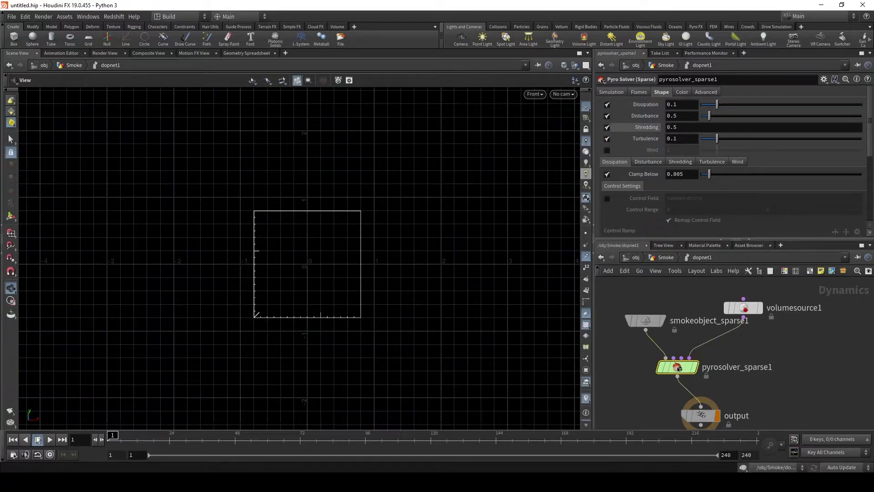
{"action": "left_click", "coordinate": [49, 440]}
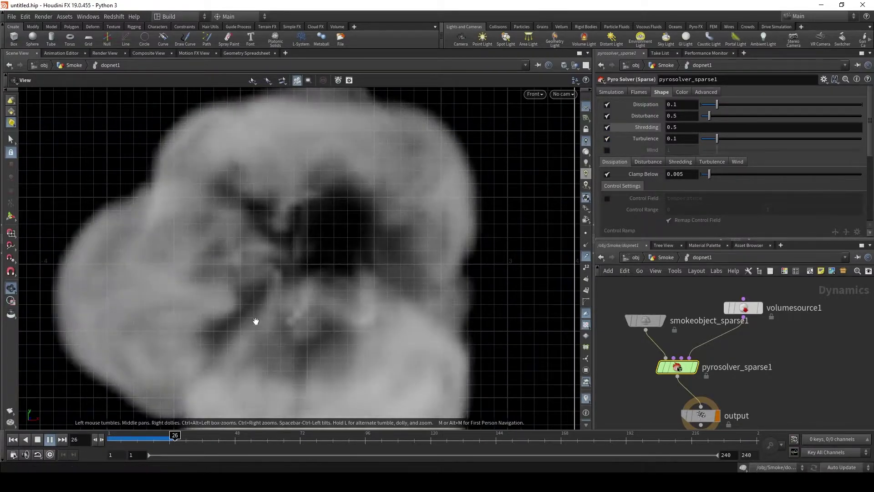
{"action": "scroll", "coordinate": [314, 337], "scroll_direction": "down", "scroll_amount": 1}
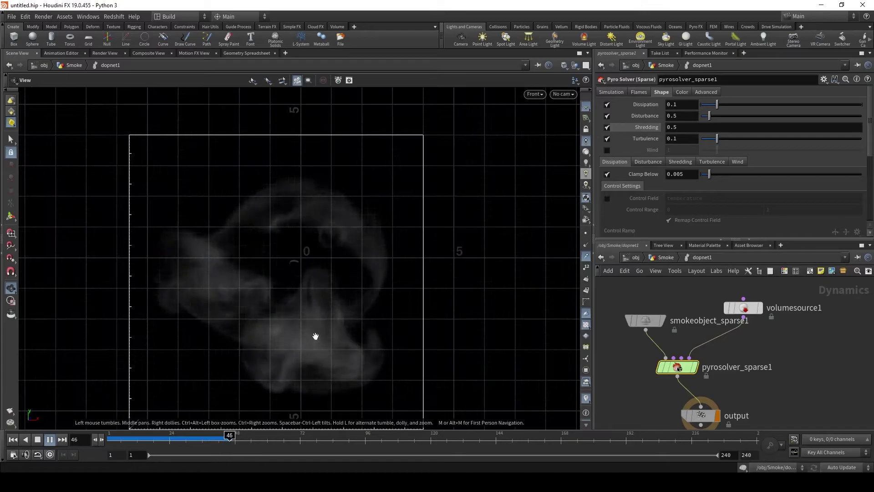
{"action": "middle_click_drag", "start_coordinate": [314, 337], "coordinate": [318, 287]}
{"action": "left_click_drag", "start_coordinate": [133, 438], "coordinate": [240, 445]}
Return to the Smoke network, display the transform1 node's output, and move the timeline to frame 1
{"action": "left_click", "coordinate": [666, 258]}
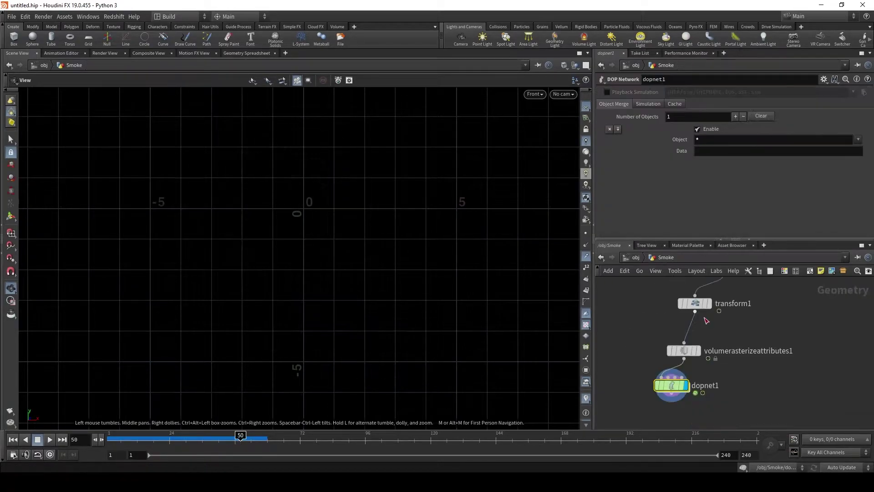
{"action": "middle_click_drag", "start_coordinate": [673, 303], "coordinate": [695, 387]}
{"action": "left_click", "coordinate": [701, 392]}
{"action": "left_click", "coordinate": [702, 393]}
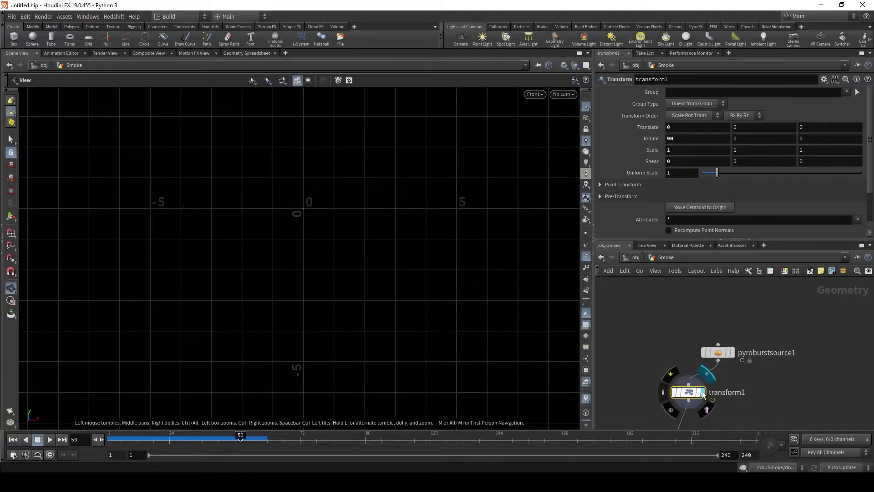
{"action": "left_click", "coordinate": [112, 440]}
{"action": "left_click_drag", "start_coordinate": [111, 442], "coordinate": [108, 441]}
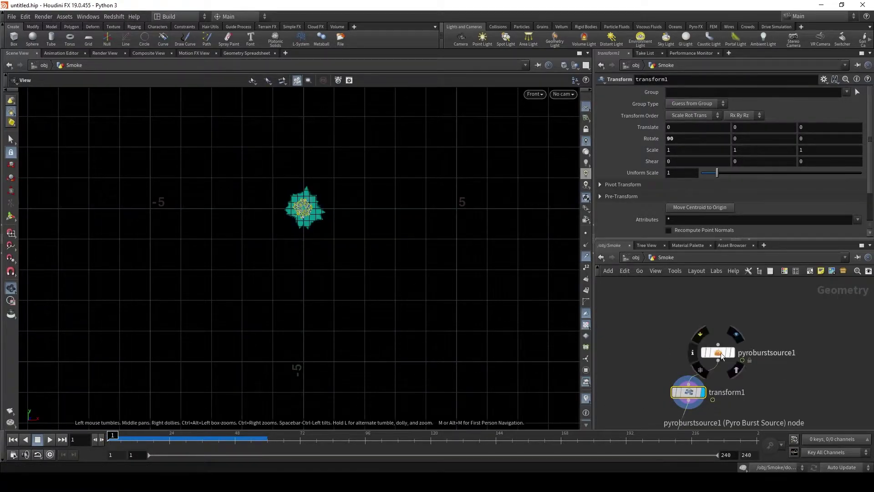
Set the Pyro Burst Source's Shape Offset to 13 with the timeline at the first frame
{"action": "left_click", "coordinate": [718, 353]}
{"action": "left_click_drag", "start_coordinate": [717, 144], "coordinate": [721, 148]}
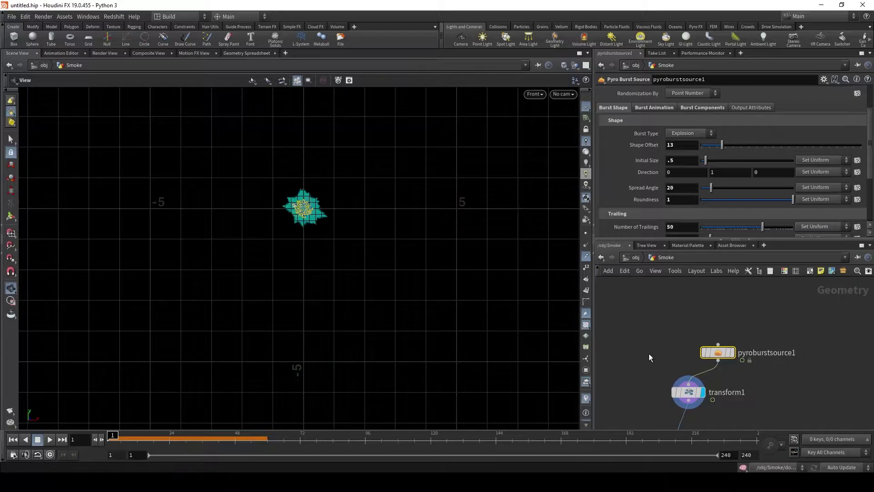
{"action": "middle_click_drag", "start_coordinate": [649, 353], "coordinate": [643, 273]}
{"action": "left_click", "coordinate": [12, 441]}
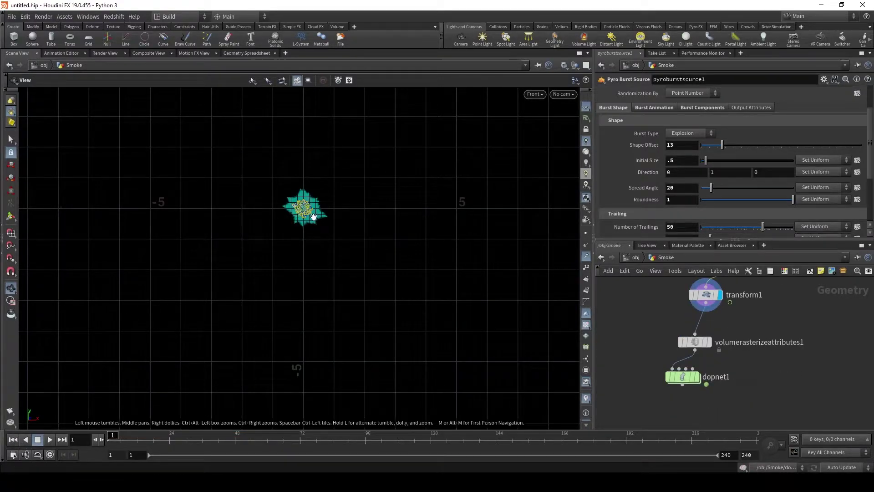
{"action": "scroll", "coordinate": [328, 143], "scroll_direction": "up", "scroll_amount": 4}
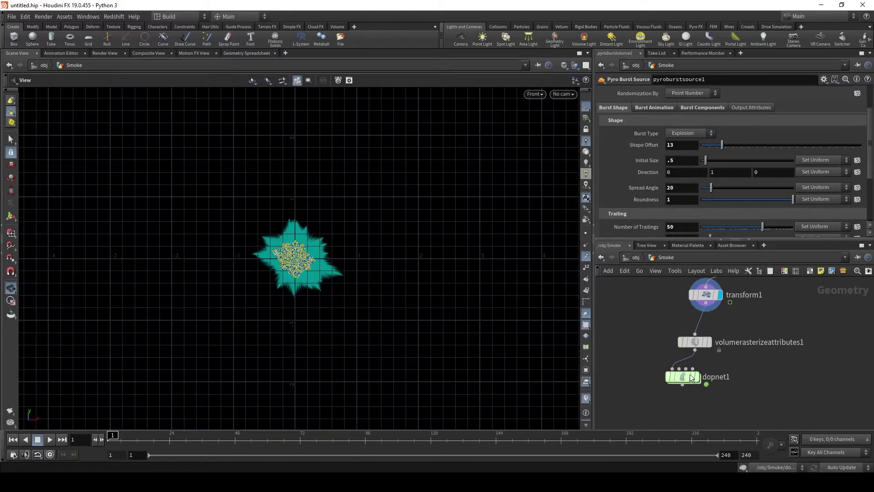
Enter dopnet1 and play the simulation, then scrub its cached frames up to frame 60 to examine how the smoke dissipates
{"action": "double_click", "coordinate": [686, 376]}
{"action": "key", "text": "Up"}
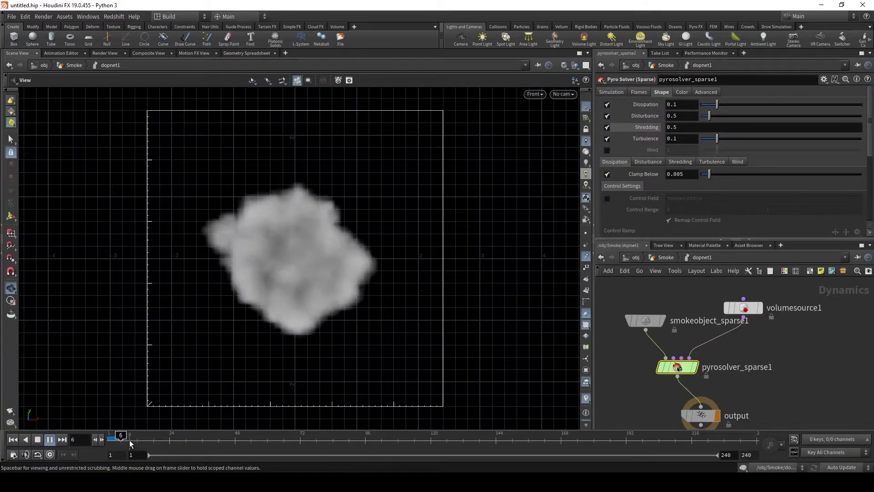
{"action": "scroll", "coordinate": [263, 228], "scroll_direction": "up", "scroll_amount": 5}
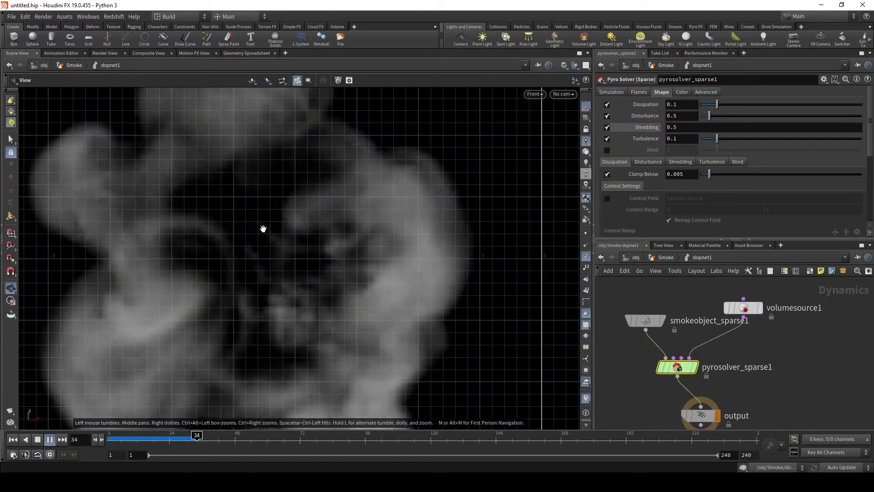
{"action": "scroll", "coordinate": [269, 351], "scroll_direction": "down", "scroll_amount": 6}
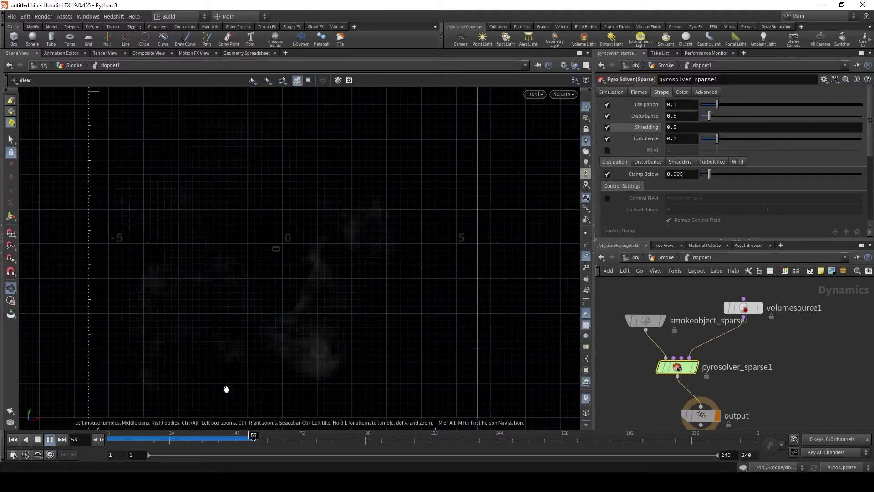
{"action": "left_click_drag", "start_coordinate": [157, 438], "coordinate": [202, 444]}
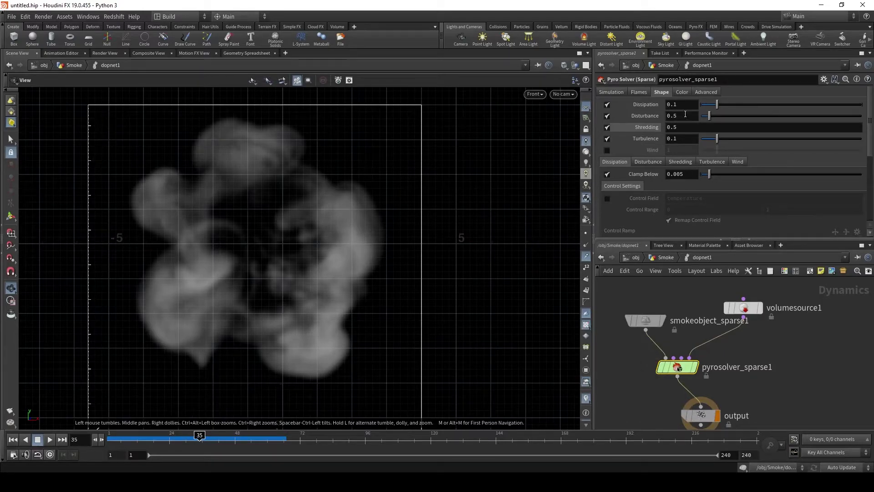
{"action": "left_click_drag", "start_coordinate": [237, 442], "coordinate": [268, 448]}
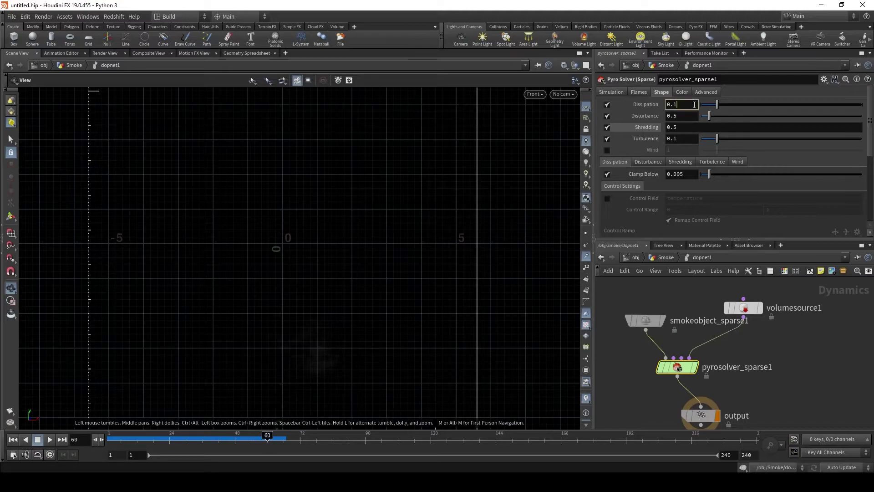
Set the Pyro Solver's Disturbance to 0.4, replay the simulation from the start, and return to frame 1
{"action": "left_click", "coordinate": [681, 116]}
{"action": "key", "text": "Return"}
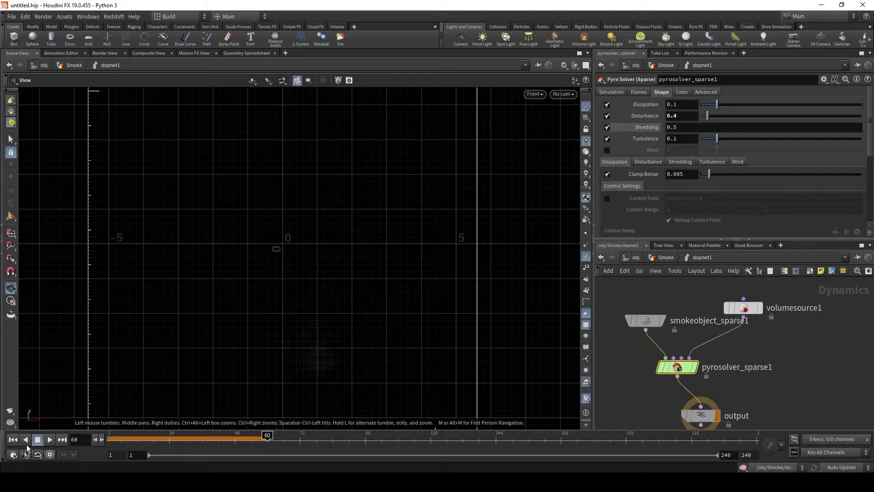
{"action": "left_click", "coordinate": [13, 441]}
{"action": "left_click", "coordinate": [50, 440]}
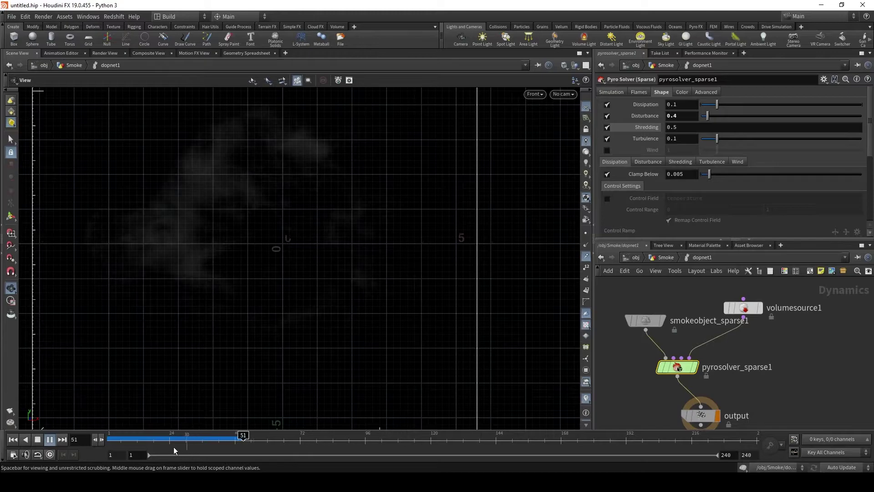
{"action": "left_click_drag", "start_coordinate": [136, 445], "coordinate": [102, 447]}
Add a Dop Import Fields node below dopnet1 in the Smoke network
{"action": "left_click", "coordinate": [671, 260]}
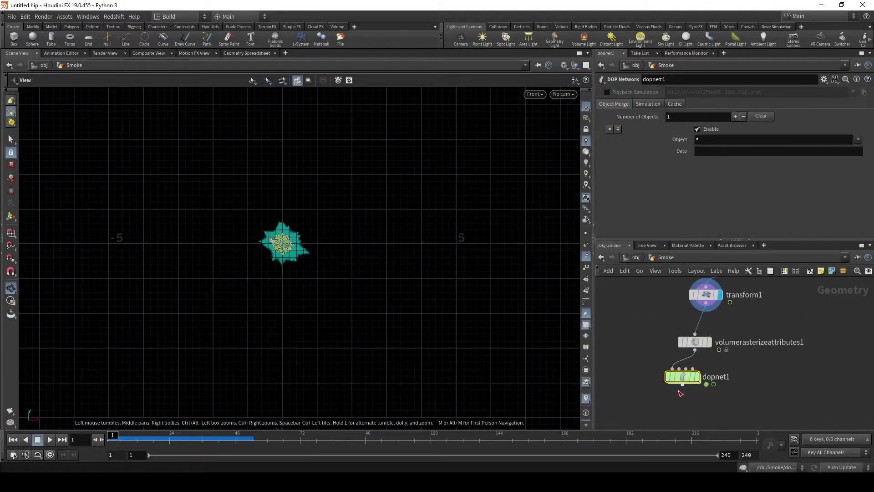
{"action": "key", "text": "Tab"}
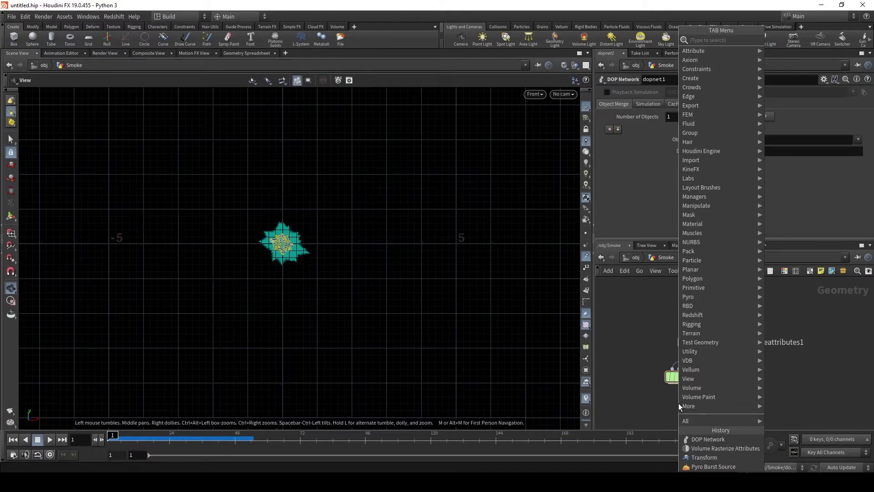
{"action": "type", "text": "dop im"}
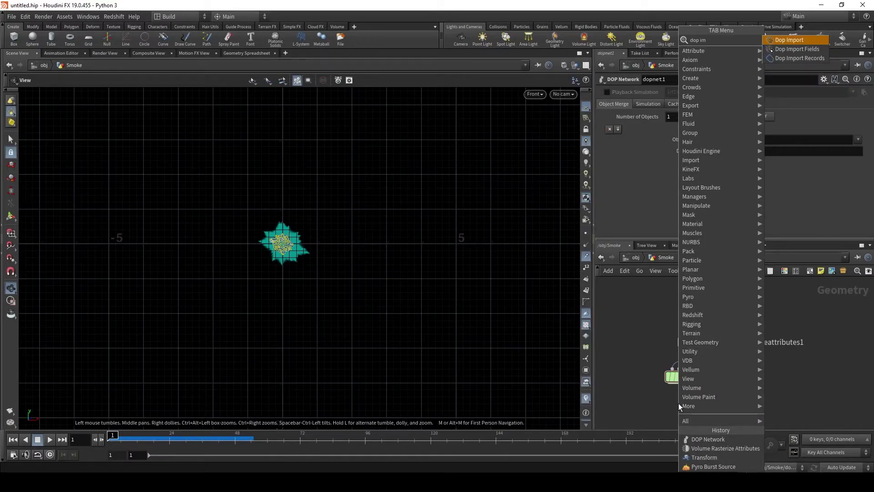
{"action": "key", "text": "Down"}
{"action": "key", "text": "Return"}
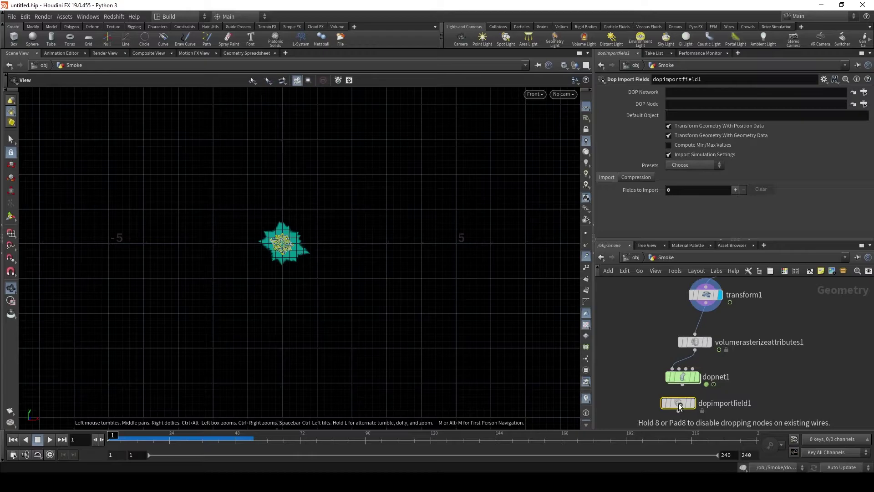
{"action": "left_click", "coordinate": [678, 402]}
{"action": "mouse_move", "coordinate": [682, 378]}
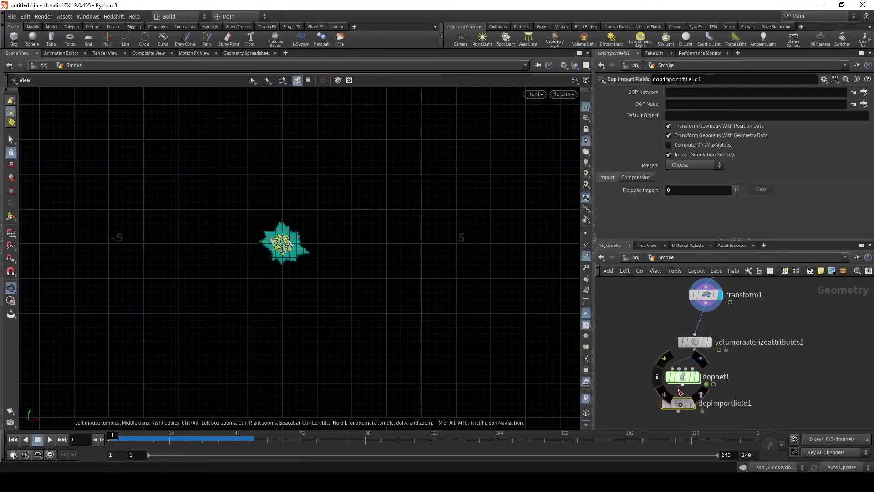
{"action": "left_click_drag", "start_coordinate": [684, 405], "coordinate": [681, 405]}
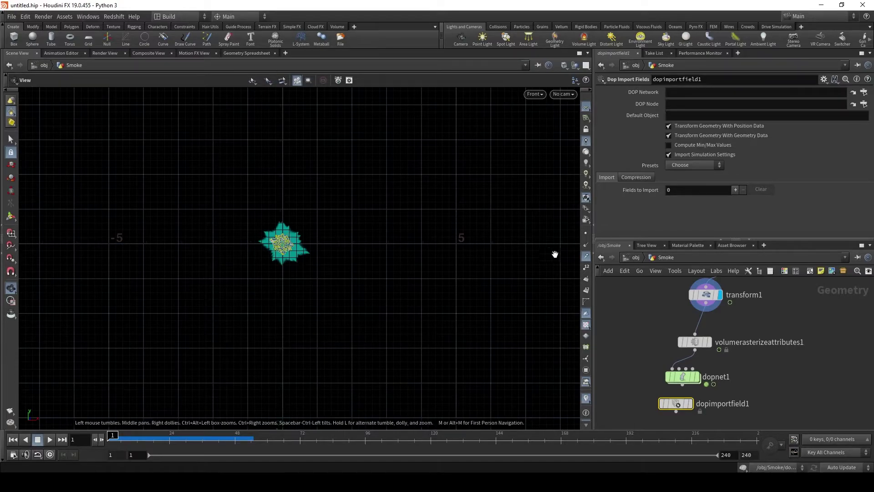
Set the Dop Import Fields node's DOP Network to /obj/Smoke/dopnet1 and its DOP Node to smokeobject_sparse1
{"action": "left_click", "coordinate": [863, 93]}
{"action": "double_click", "coordinate": [812, 57]}
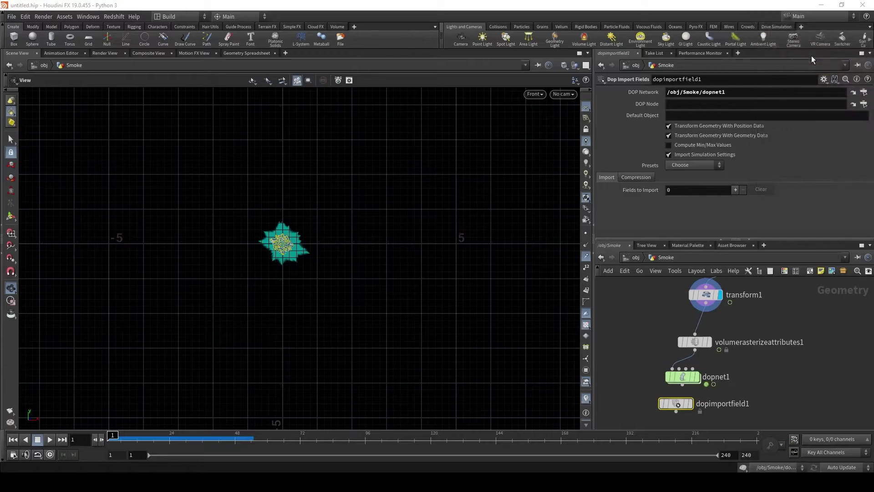
{"action": "left_click", "coordinate": [864, 104]}
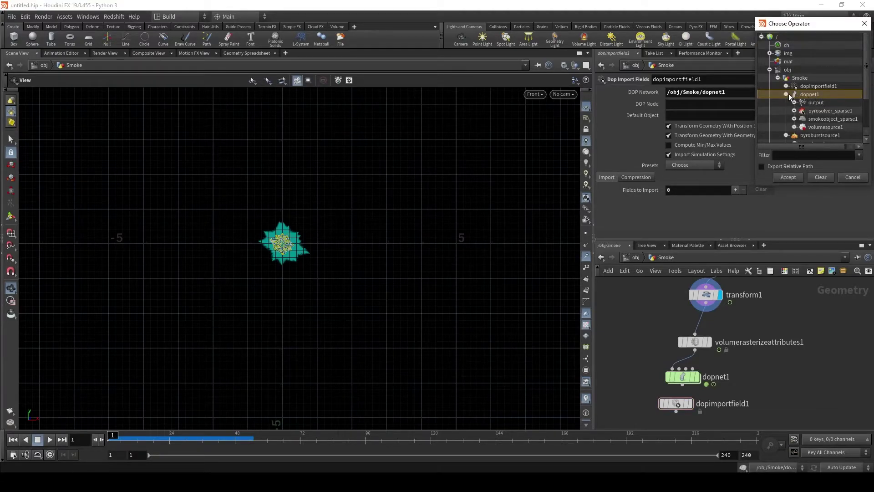
{"action": "scroll", "coordinate": [783, 113], "scroll_direction": "down", "scroll_amount": 1}
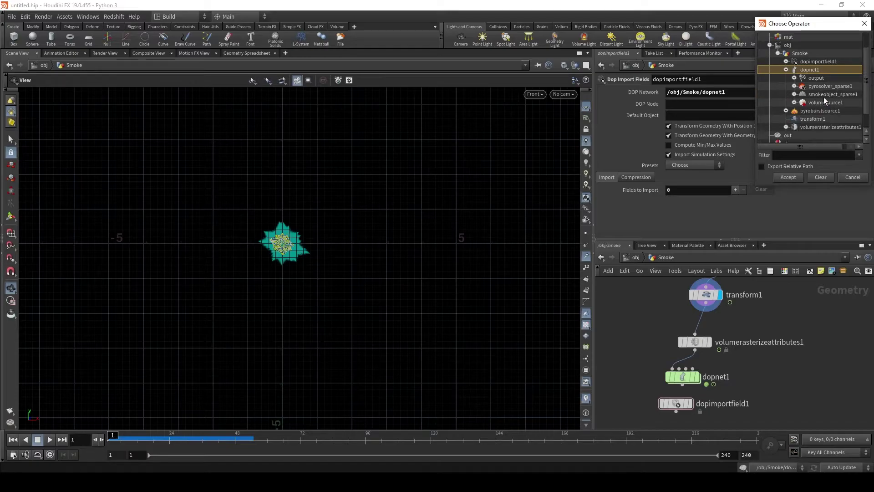
{"action": "double_click", "coordinate": [824, 95]}
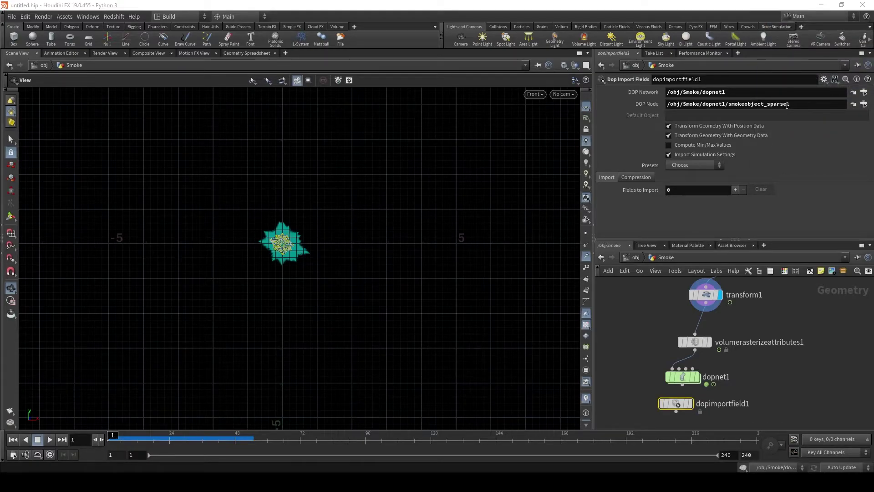
Add two fields to import, density and vel, and display the Dop Import Fields node at frame 12
{"action": "left_click", "coordinate": [734, 191]}
{"action": "left_click", "coordinate": [735, 191]}
{"action": "left_click", "coordinate": [806, 214]}
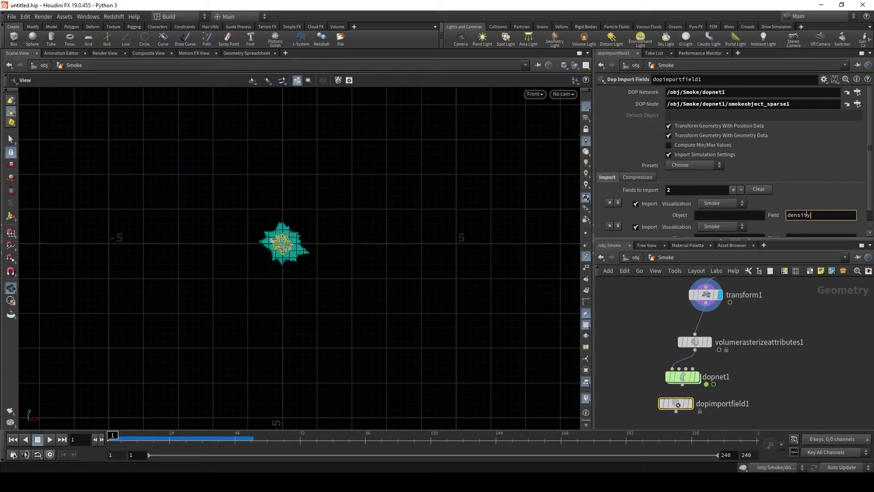
{"action": "key", "text": "Tab"}
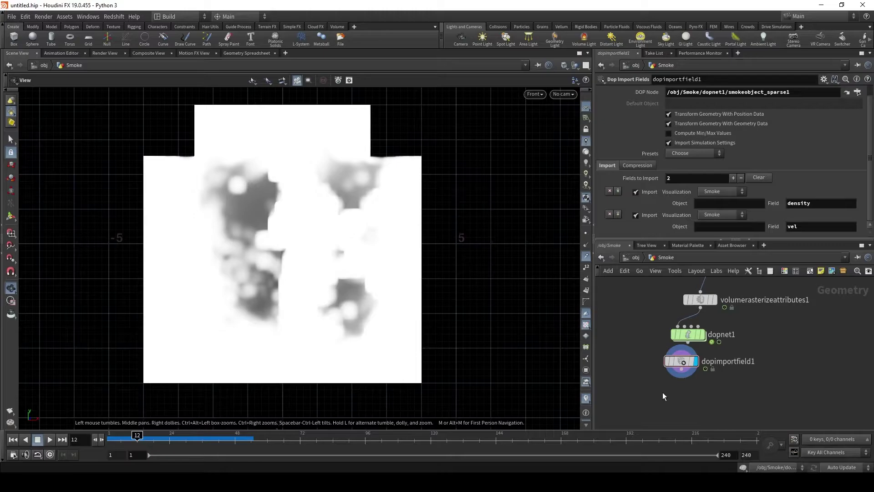
Add a Convert node connected below dopimportfield1 and display its output
{"action": "key", "text": "Tab"}
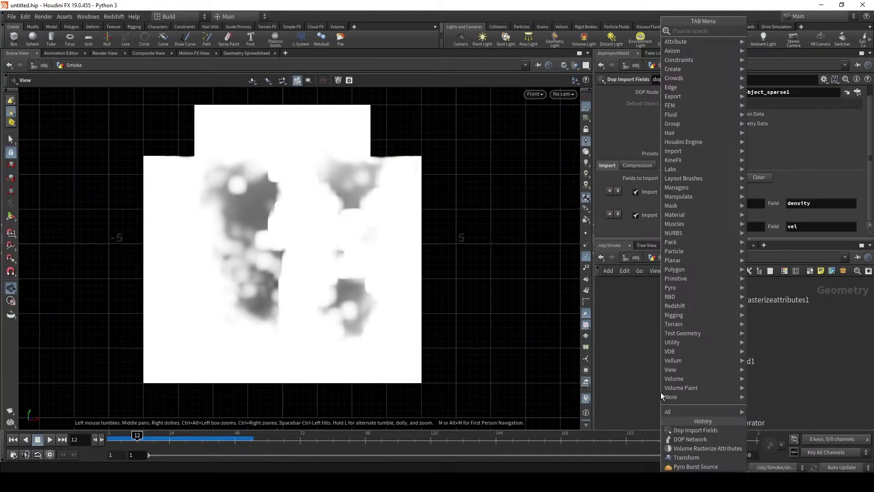
{"action": "type", "text": "convert t"}
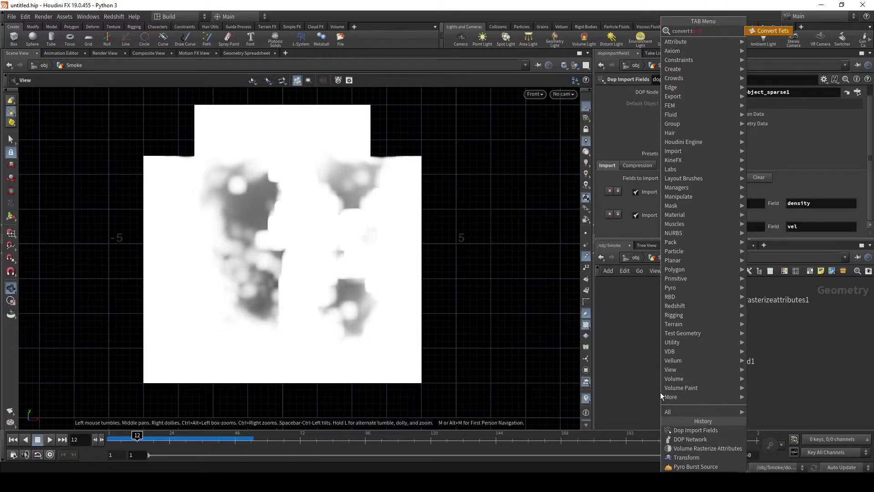
{"action": "key", "text": "BackSpace"}
{"action": "key", "text": "BackSpace"}
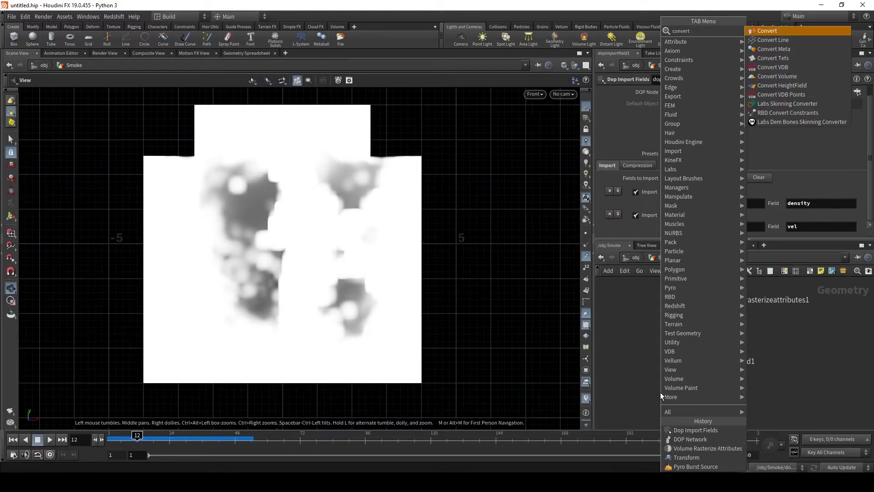
{"action": "key", "text": "Return"}
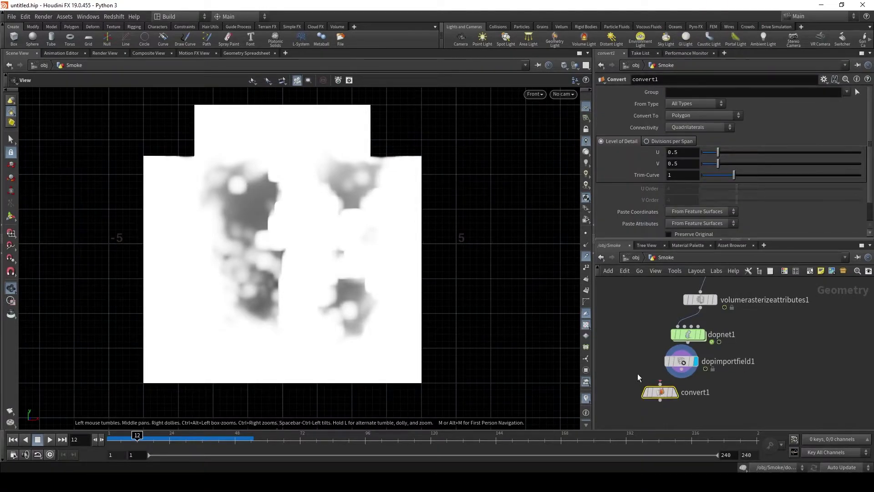
{"action": "left_click", "coordinate": [679, 410]}
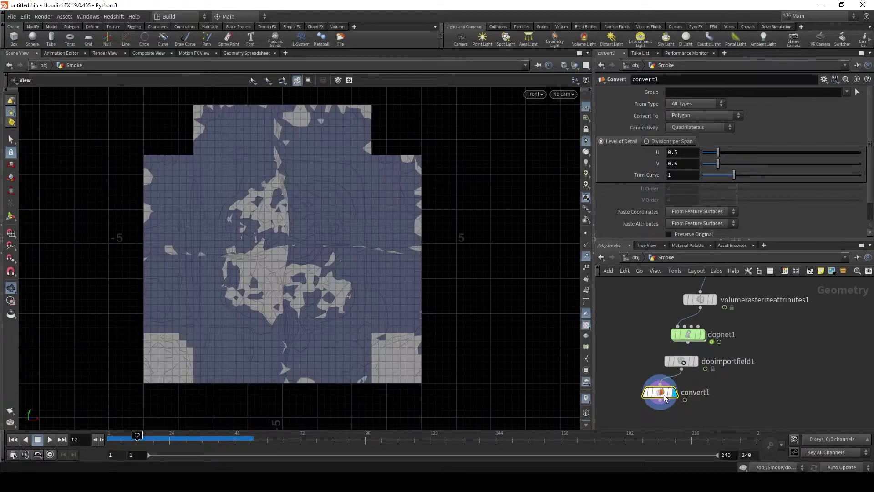
Set the Convert node's Convert To option to VDB and align the node beneath dopimportfield1
{"action": "left_click", "coordinate": [693, 116]}
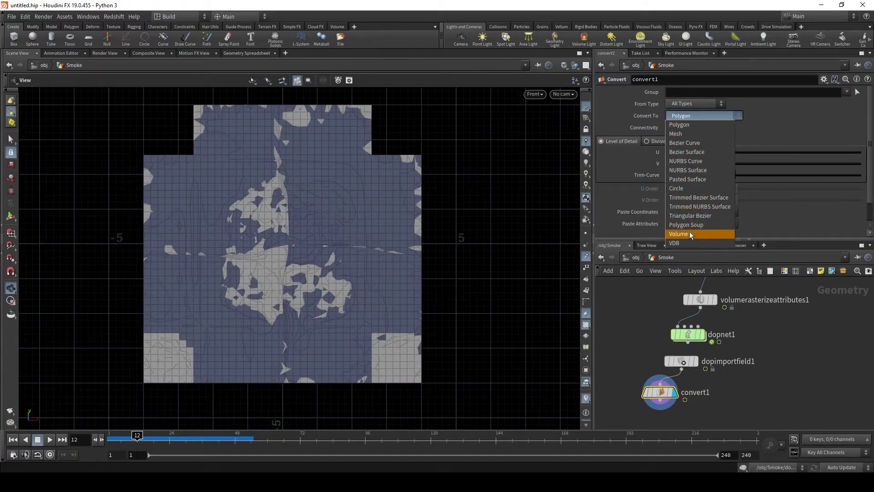
{"action": "left_click", "coordinate": [683, 242]}
{"action": "mouse_move", "coordinate": [664, 396]}
{"action": "left_click_drag", "start_coordinate": [664, 396], "coordinate": [679, 398]}
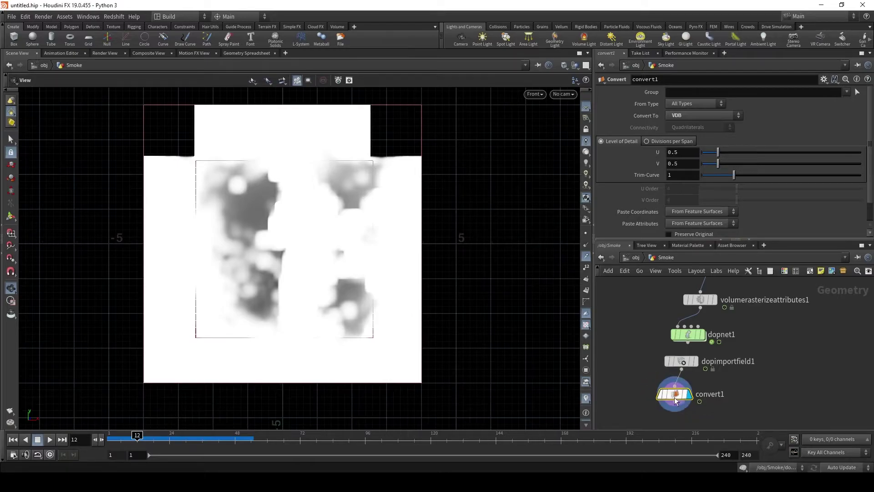
Add a Pyro Bake Volume node connected below convert1, display it, and check the shaded smoke up to frame 47
{"action": "middle_click_drag", "start_coordinate": [629, 404], "coordinate": [631, 380]}
{"action": "key", "text": "Tab"}
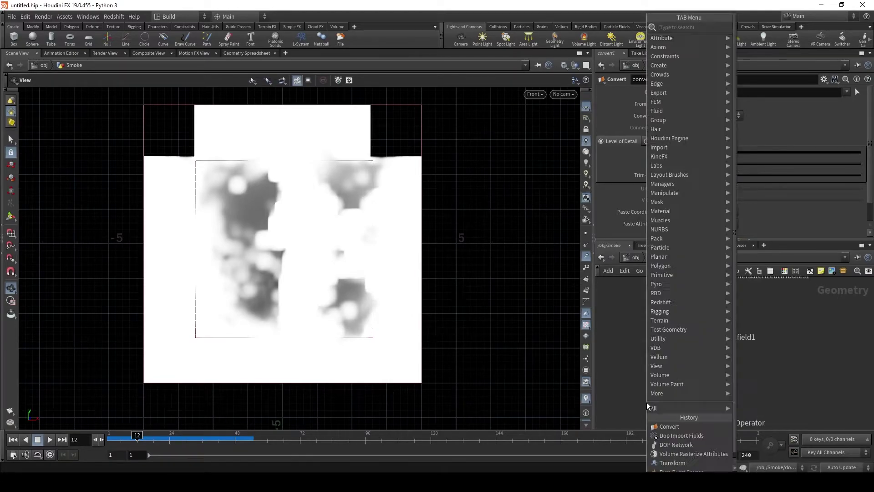
{"action": "type", "text": "pyroba"}
{"action": "key", "text": "Return"}
{"action": "left_click", "coordinate": [647, 402]}
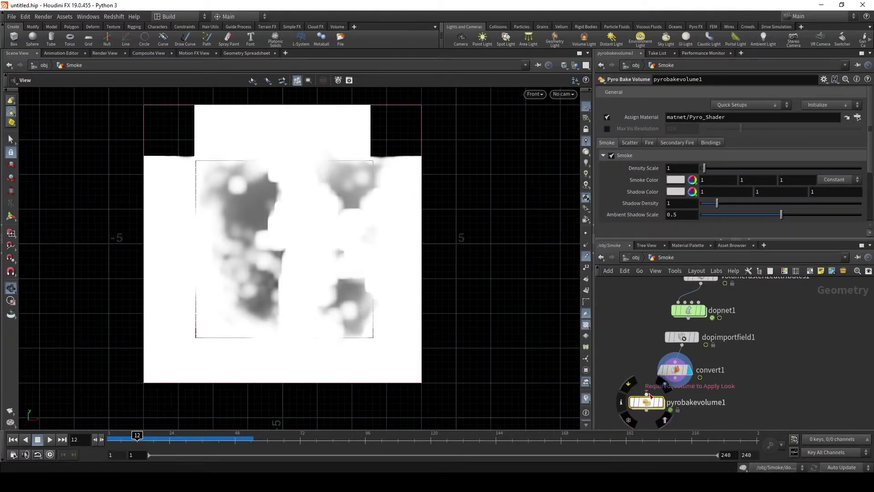
{"action": "left_click_drag", "start_coordinate": [646, 393], "coordinate": [675, 377]}
{"action": "left_click", "coordinate": [661, 401]}
{"action": "left_click_drag", "start_coordinate": [646, 403], "coordinate": [660, 399]}
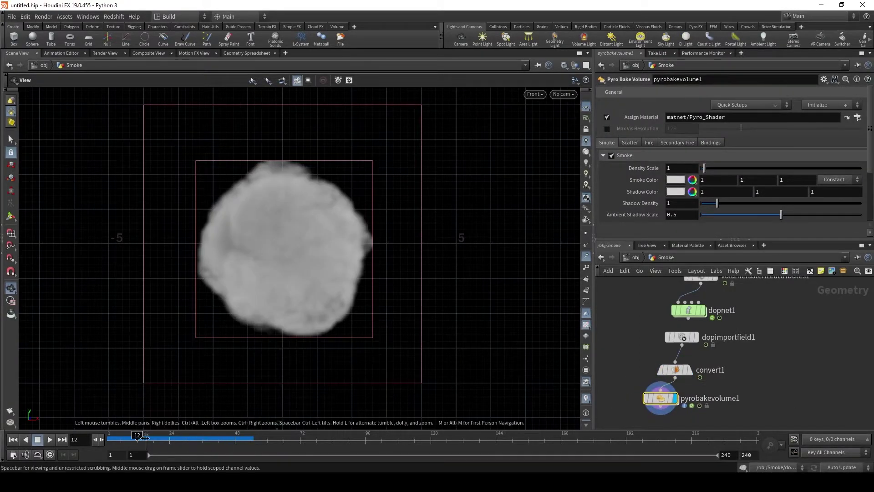
{"action": "left_click_drag", "start_coordinate": [138, 442], "coordinate": [232, 439]}
Switch to the out network and add a Labs Flipbook Textures node
{"action": "middle_click_drag", "start_coordinate": [628, 328], "coordinate": [621, 311]}
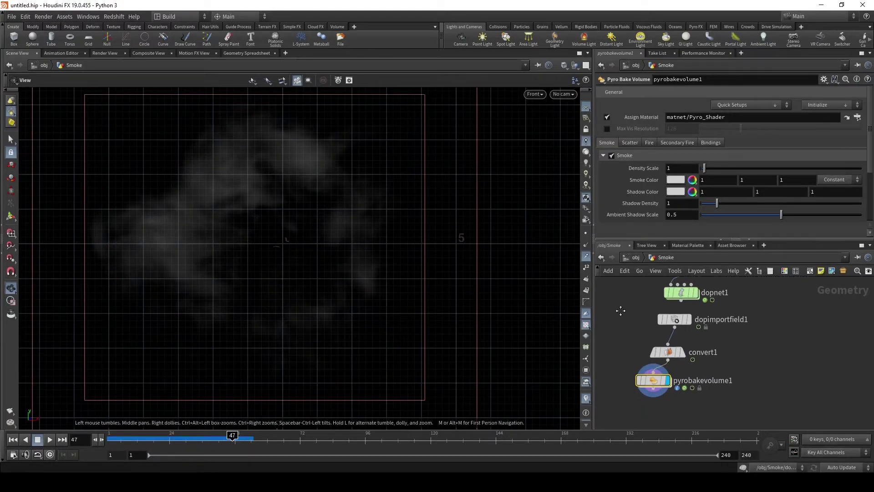
{"action": "left_click", "coordinate": [637, 260]}
{"action": "left_click", "coordinate": [654, 305]}
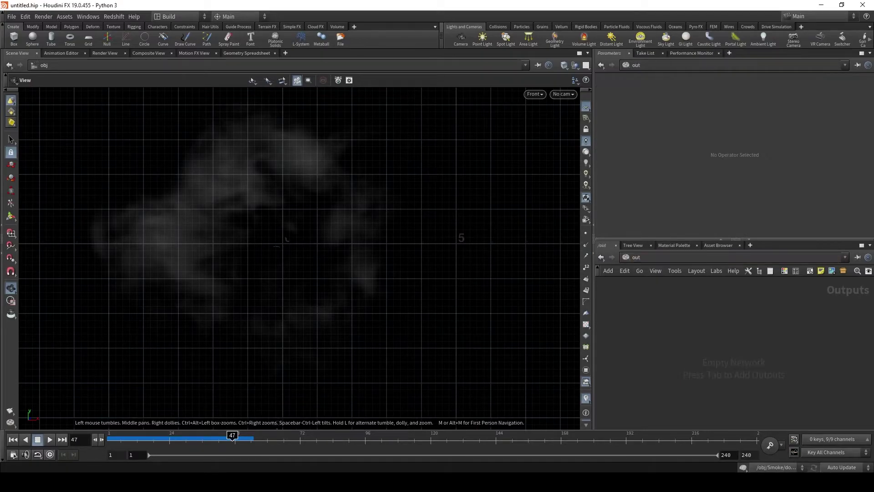
{"action": "key", "text": "Tab"}
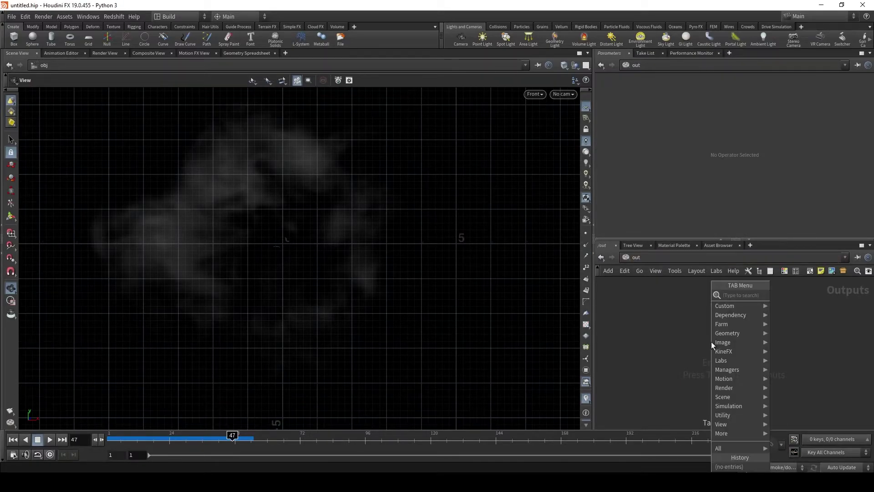
{"action": "type", "text": "labs f"}
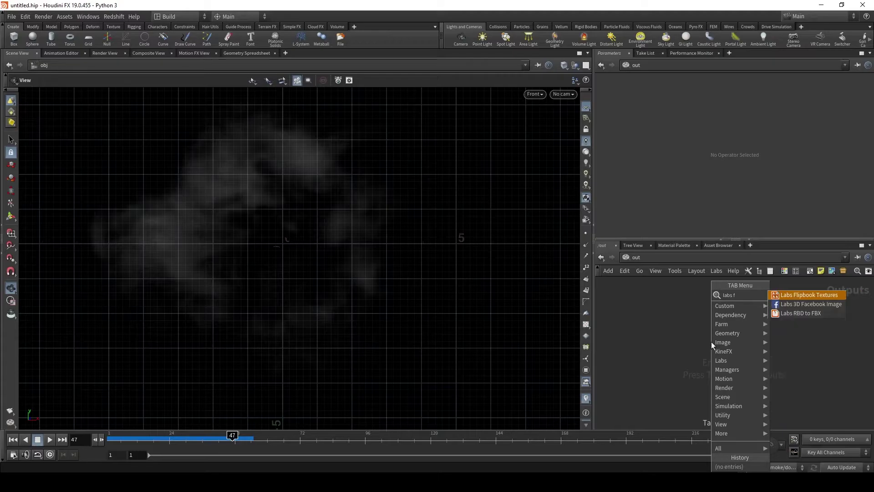
{"action": "key", "text": "Return"}
{"action": "left_click", "coordinate": [711, 342]}
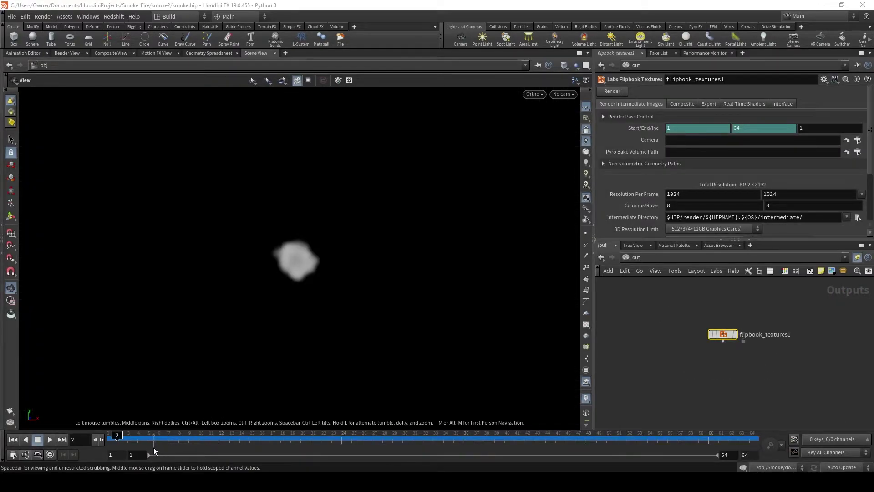
Return to the Smoke geometry network and insert a Time Shift node between convert1 and pyrobakevolume1
{"action": "left_click", "coordinate": [635, 257]}
{"action": "left_click", "coordinate": [652, 297]}
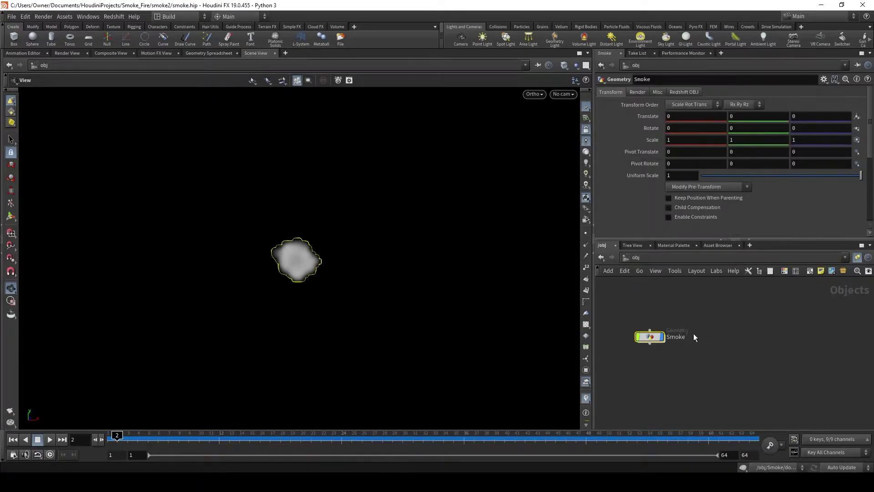
{"action": "double_click", "coordinate": [649, 336]}
{"action": "key", "text": "Tab"}
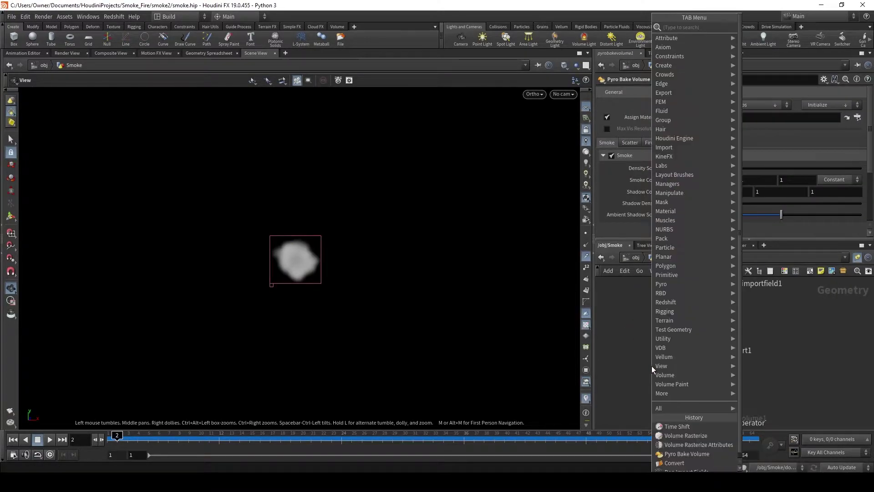
{"action": "type", "text": "times"}
{"action": "key", "text": "Return"}
{"action": "left_click", "coordinate": [651, 366]}
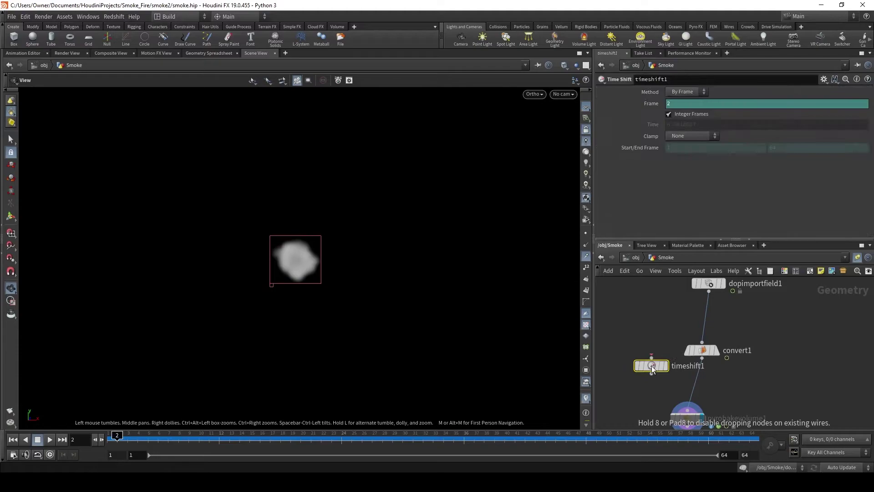
{"action": "left_click", "coordinate": [691, 384]}
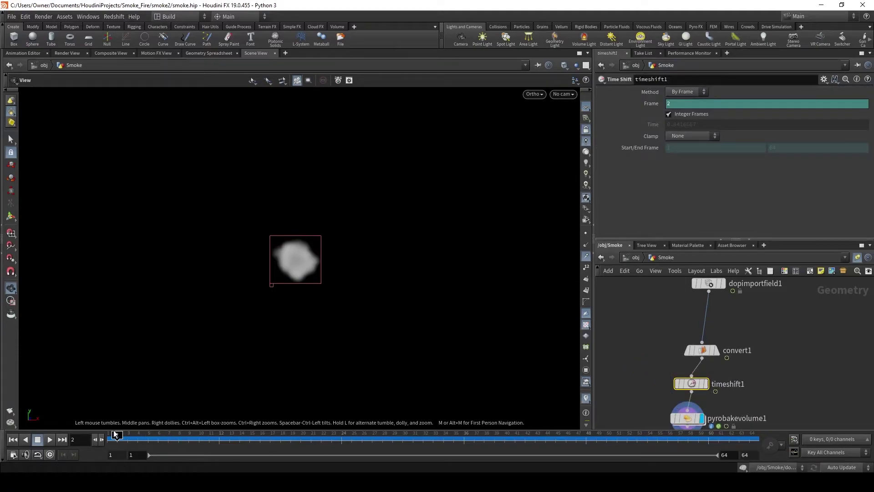
Set the Time Shift node's Frame expression to $F+3 and scrub the timeline to frame 54 to check the smoke
{"action": "left_click", "coordinate": [126, 438]}
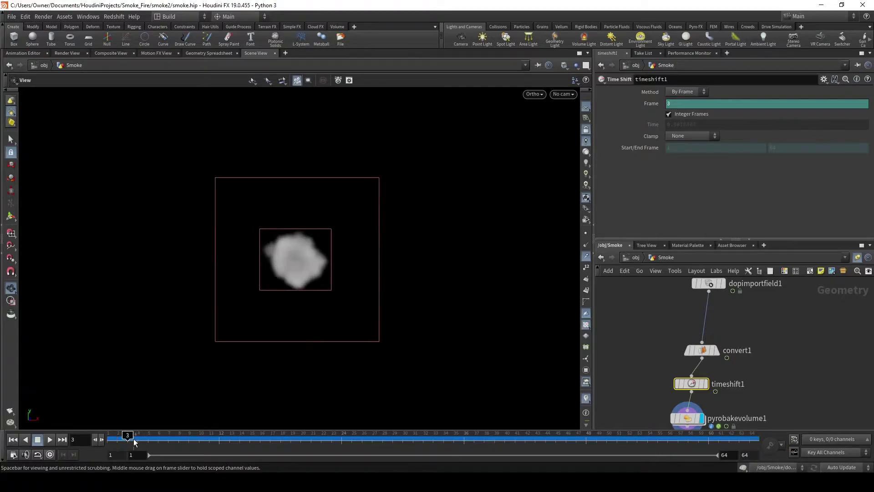
{"action": "left_click", "coordinate": [684, 102]}
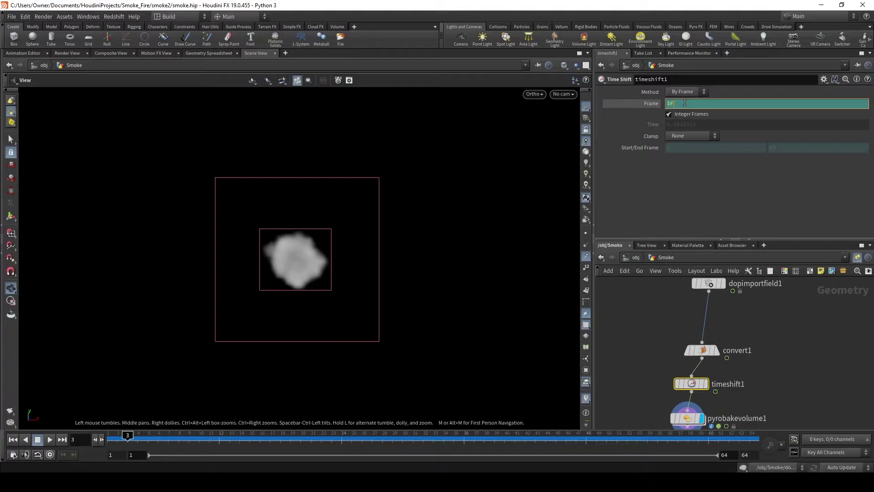
{"action": "key", "text": "Return"}
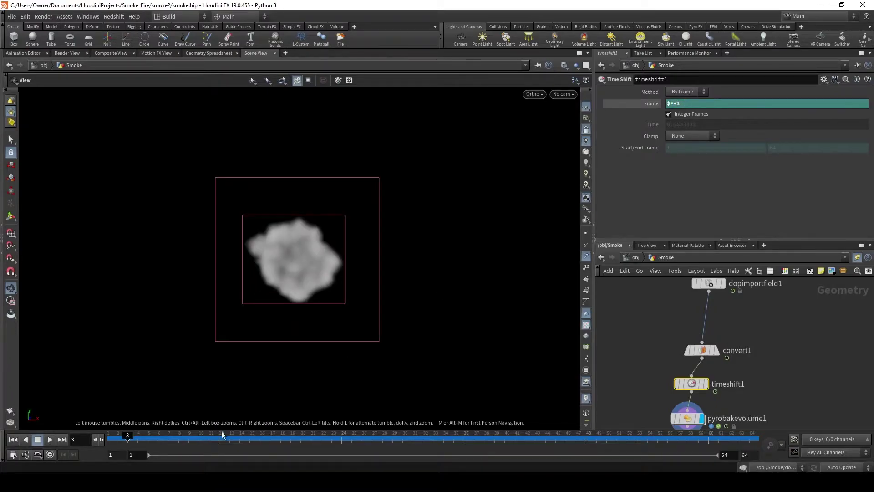
{"action": "left_click_drag", "start_coordinate": [129, 439], "coordinate": [647, 454]}
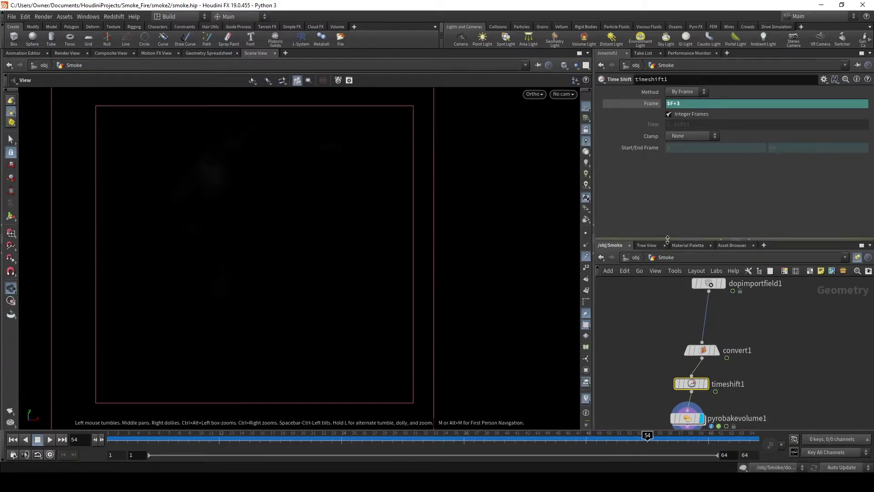
Go back to the out network and create a new camera from the current orthographic view at frame 21
{"action": "left_click", "coordinate": [636, 257]}
{"action": "left_click", "coordinate": [635, 257]}
{"action": "left_click", "coordinate": [650, 308]}
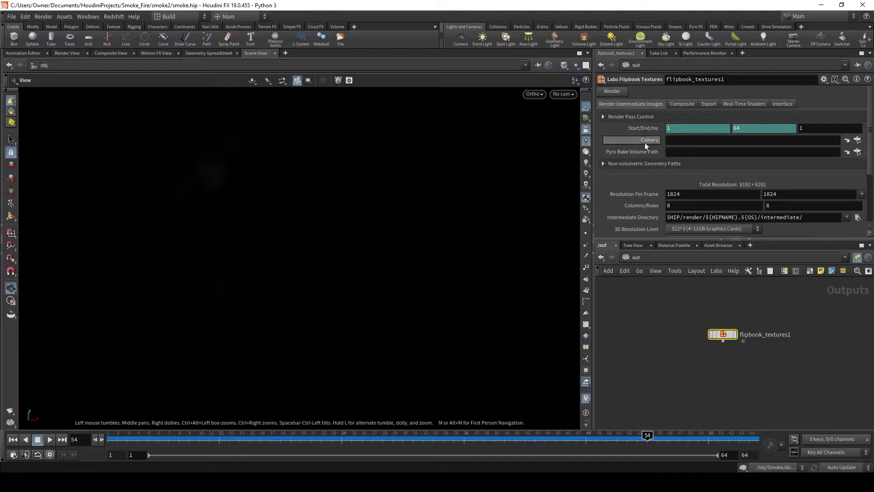
{"action": "left_click", "coordinate": [570, 96]}
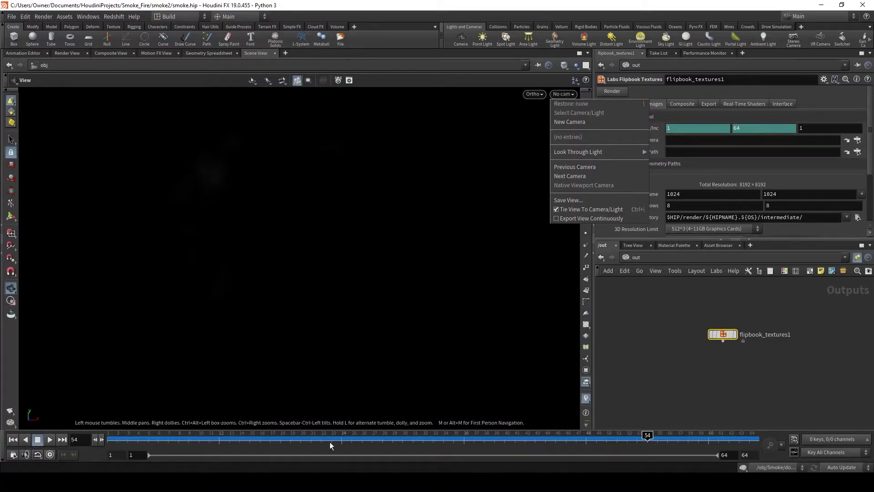
{"action": "left_click", "coordinate": [326, 444]}
{"action": "left_click", "coordinate": [567, 96]}
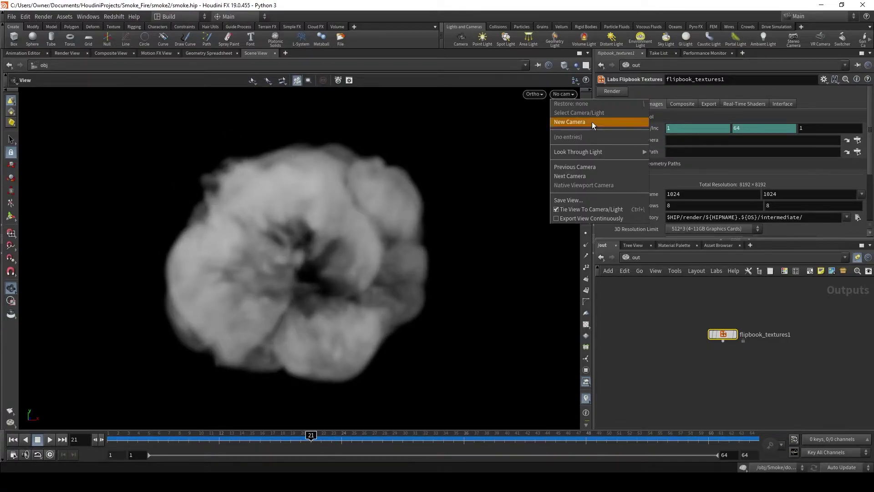
{"action": "left_click", "coordinate": [570, 121]}
Set the new camera's vertical resolution to 1280 for a square frame
{"action": "left_click", "coordinate": [659, 92]}
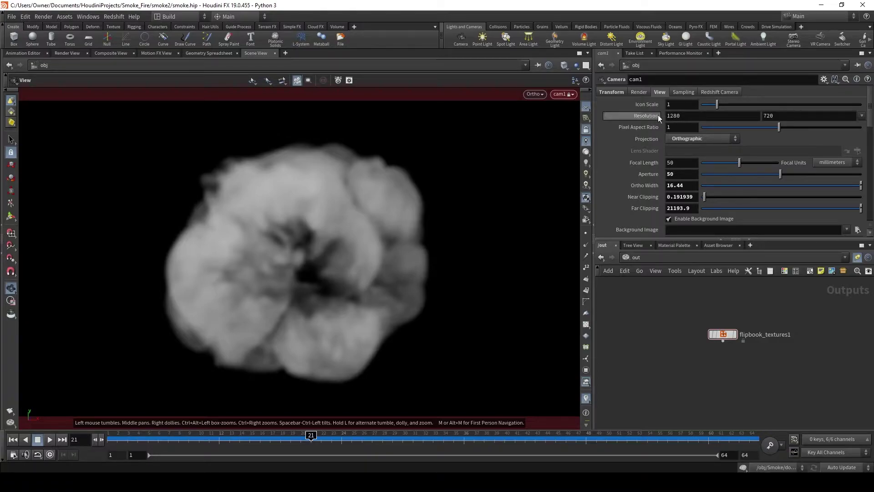
{"action": "double_click", "coordinate": [781, 116]}
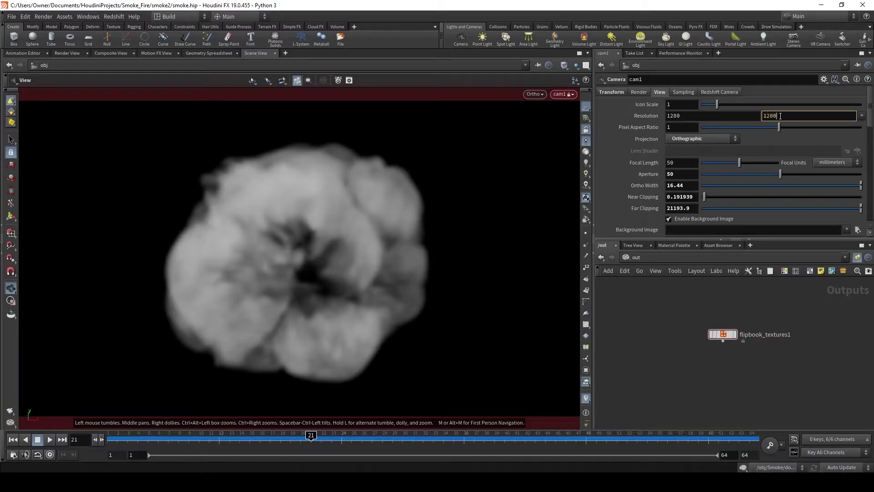
{"action": "key", "text": "Return"}
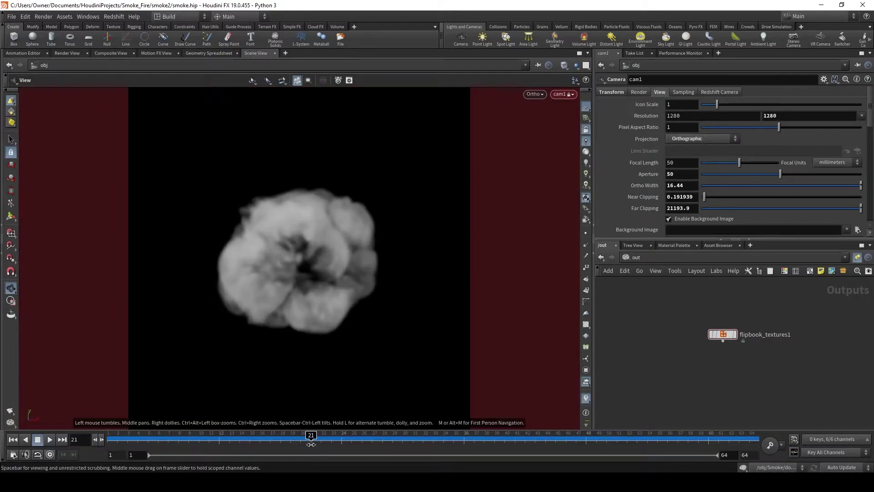
Reframe cam1 so the smoke fills the square without clipping across the timeline, with an ortho width of about 10.96
{"action": "left_click_drag", "start_coordinate": [312, 442], "coordinate": [493, 444]}
{"action": "right_click_drag", "start_coordinate": [309, 254], "coordinate": [307, 195]}
{"action": "middle_click_drag", "start_coordinate": [293, 214], "coordinate": [330, 221]}
{"action": "right_click_drag", "start_coordinate": [330, 220], "coordinate": [332, 202]}
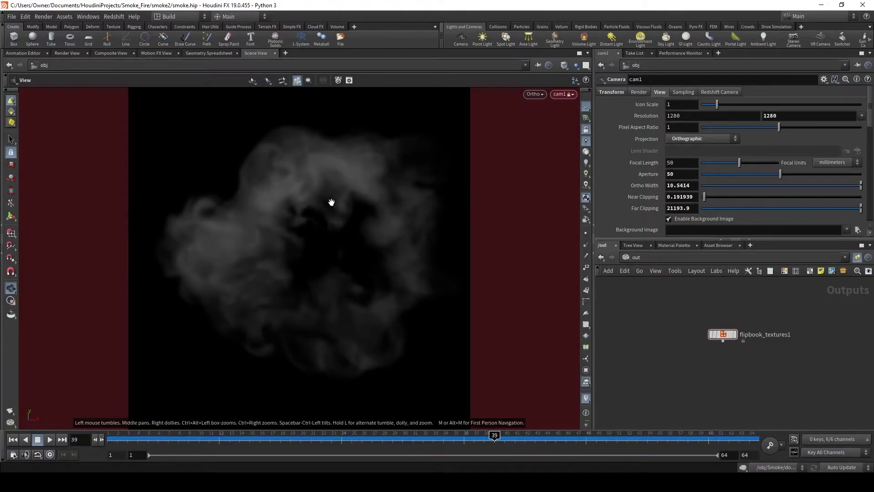
{"action": "left_click_drag", "start_coordinate": [496, 438], "coordinate": [18, 398]}
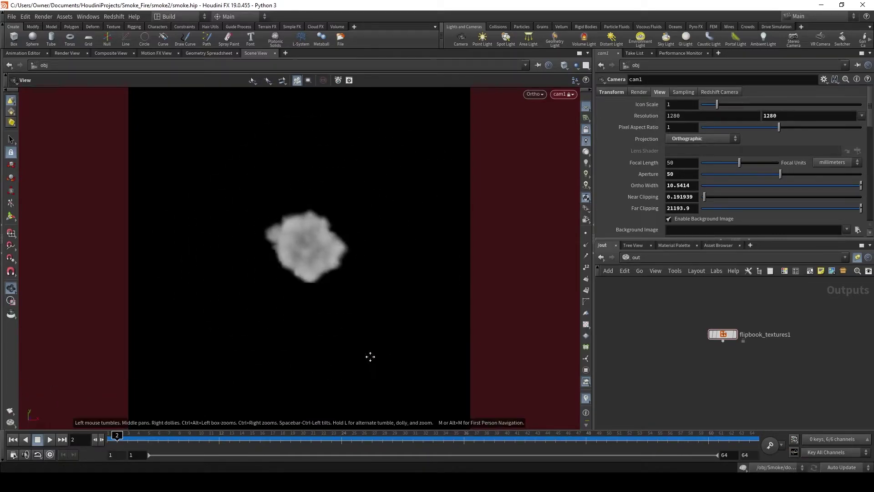
{"action": "left_click", "coordinate": [119, 435]}
{"action": "left_click_drag", "start_coordinate": [121, 434], "coordinate": [303, 459]}
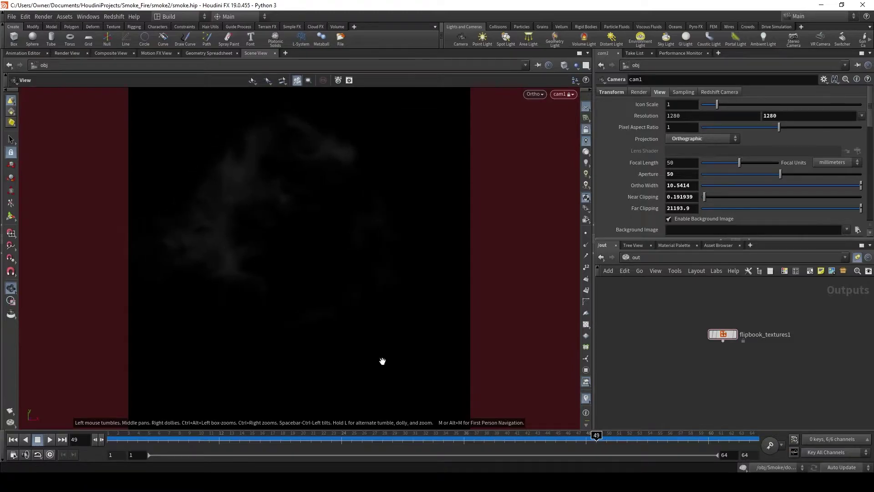
{"action": "right_click_drag", "start_coordinate": [382, 361], "coordinate": [385, 378]}
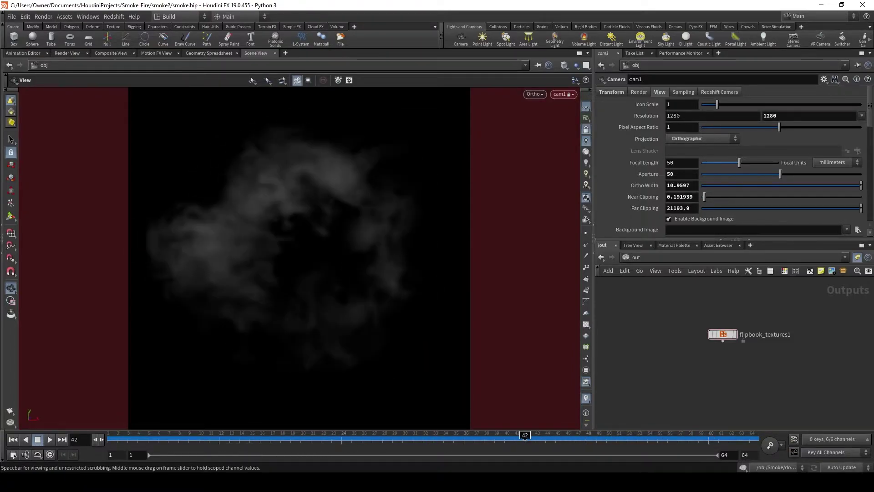
Set the Flipbook Textures node's Camera to /obj/cam1 and its Pyro Bake Volume Path to /obj/Smoke/pyrobakevolume1
{"action": "left_click", "coordinate": [722, 334]}
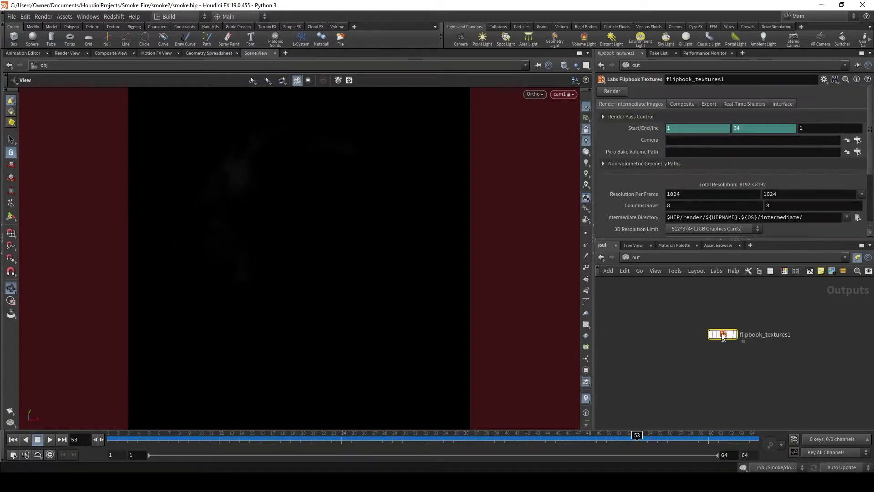
{"action": "left_click", "coordinate": [858, 140]}
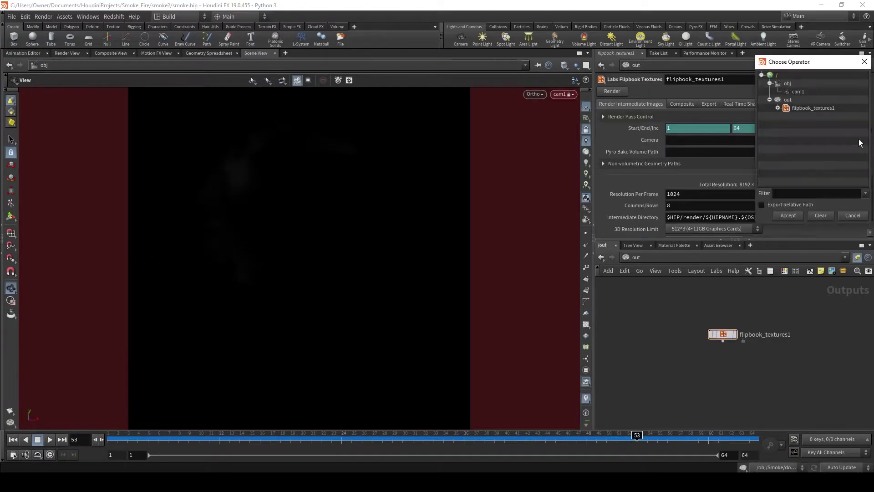
{"action": "double_click", "coordinate": [797, 92]}
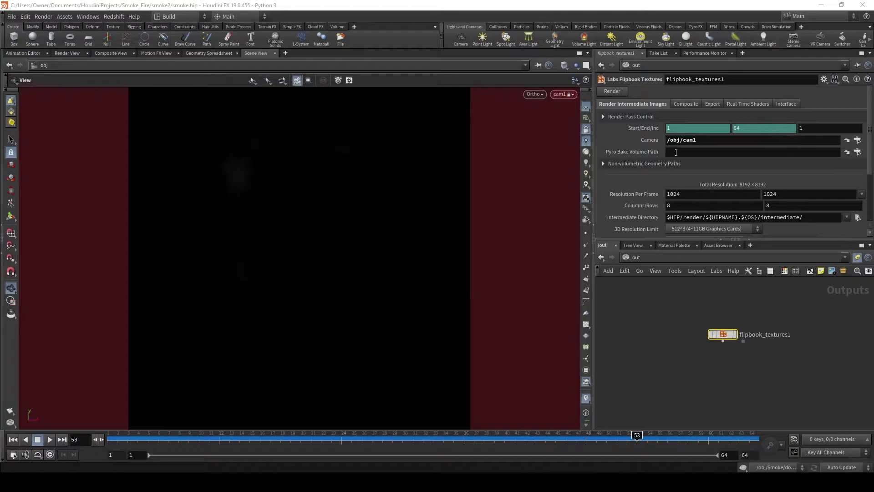
{"action": "left_click", "coordinate": [857, 152]}
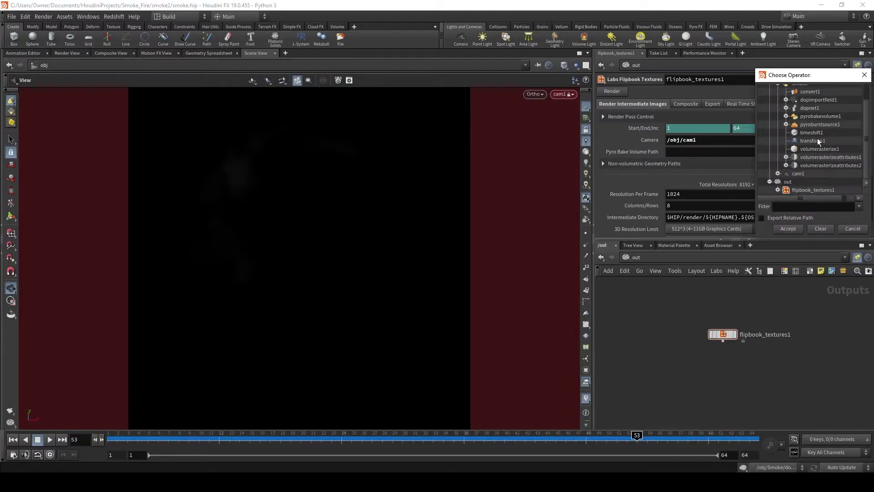
{"action": "double_click", "coordinate": [832, 116]}
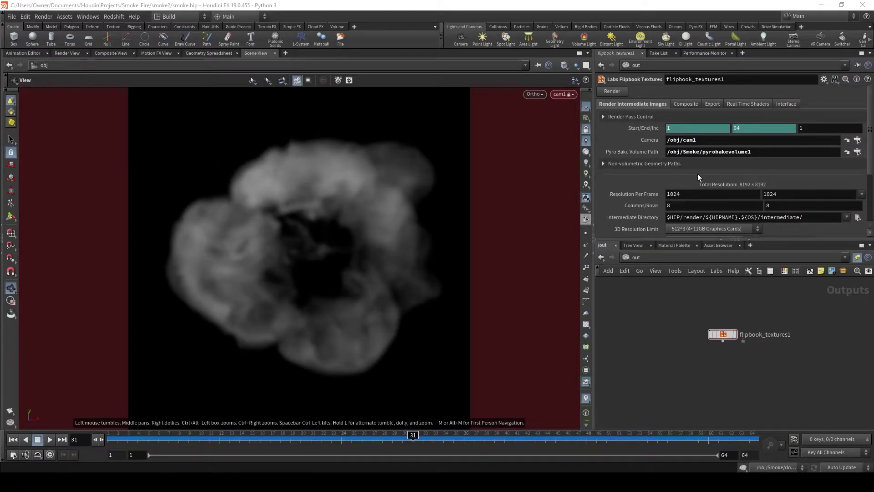
Open the Unreal Engine content plugin directory from the Real-Time Shaders settings and copy the SideFX_Labs folder inside 5.0EA
{"action": "left_click", "coordinate": [741, 104]}
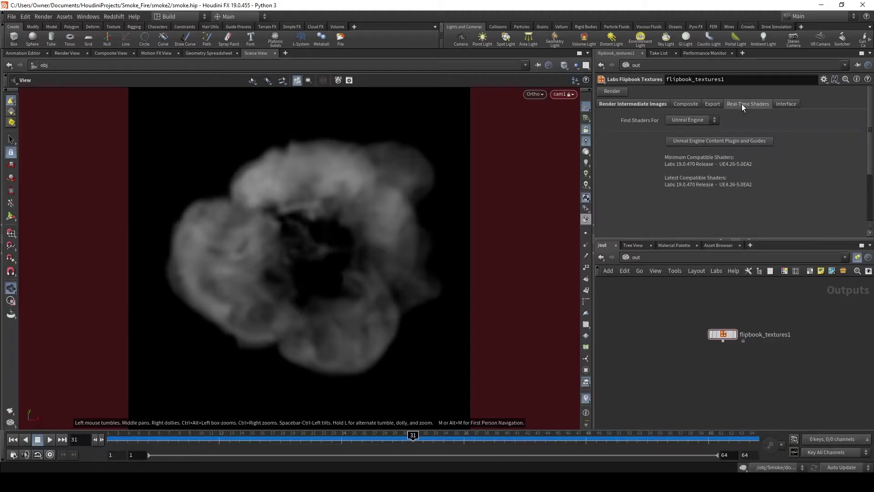
{"action": "left_click", "coordinate": [698, 142]}
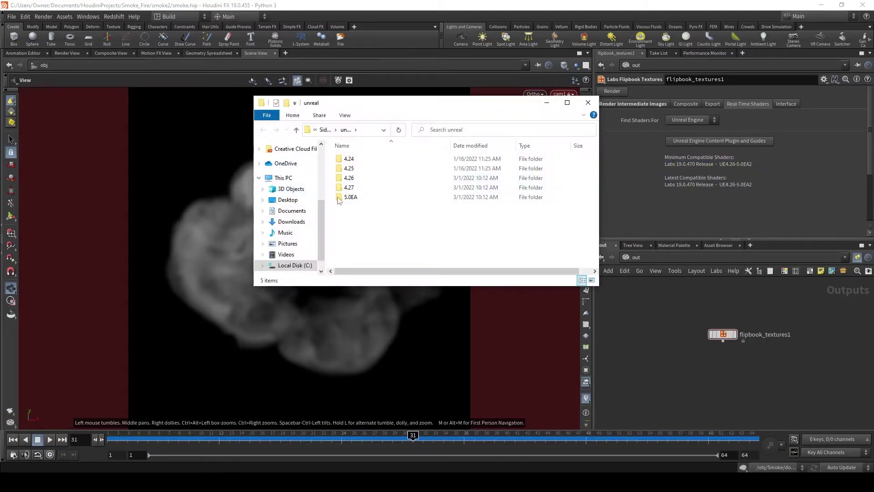
{"action": "double_click", "coordinate": [359, 197]}
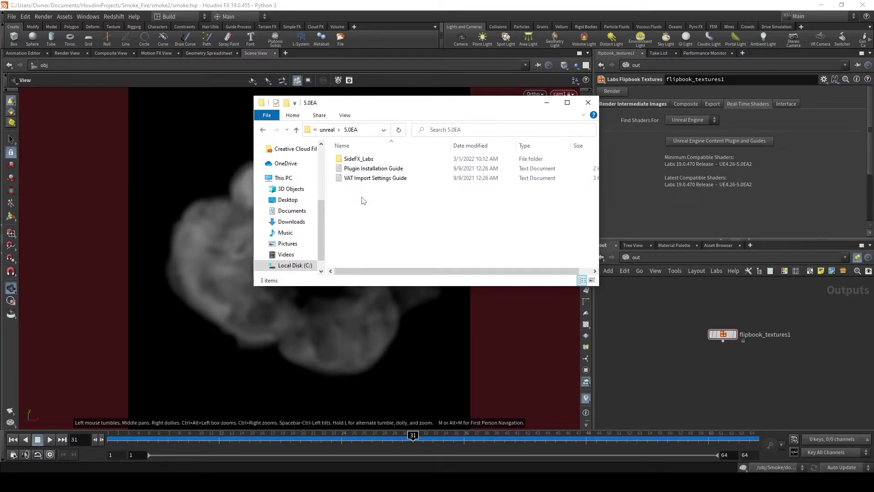
{"action": "left_click", "coordinate": [372, 160]}
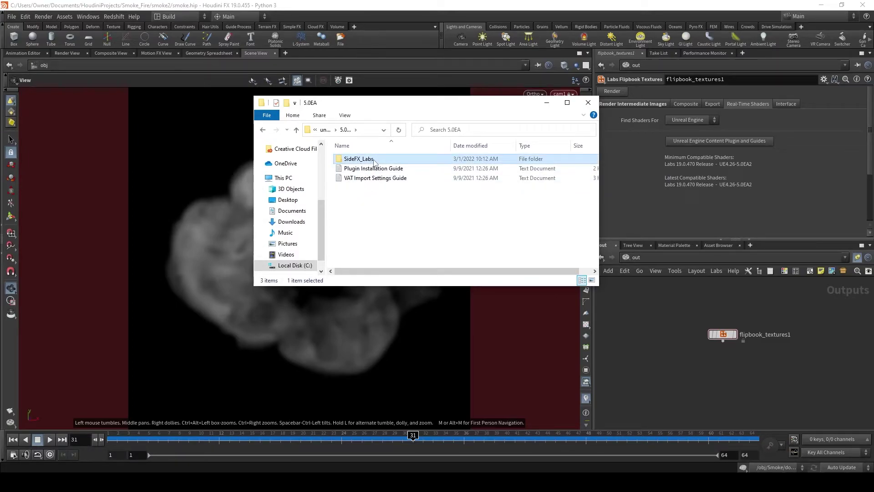
{"action": "right_click", "coordinate": [373, 161]}
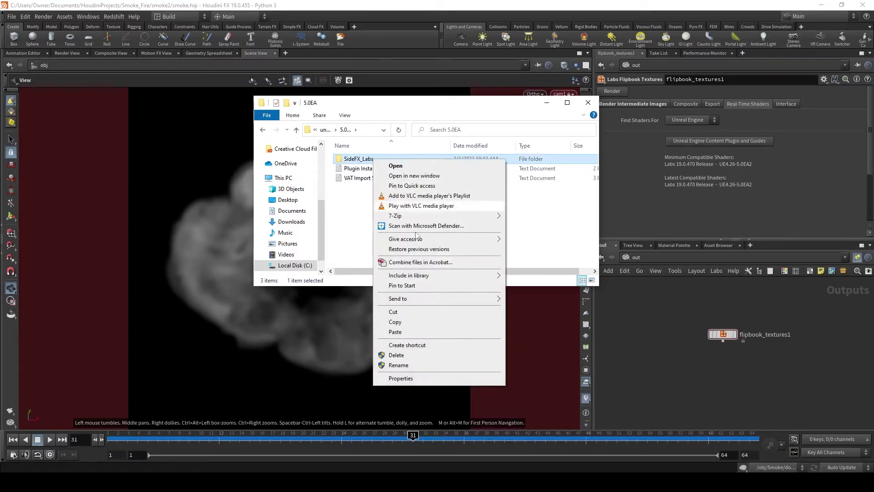
{"action": "left_click", "coordinate": [401, 322]}
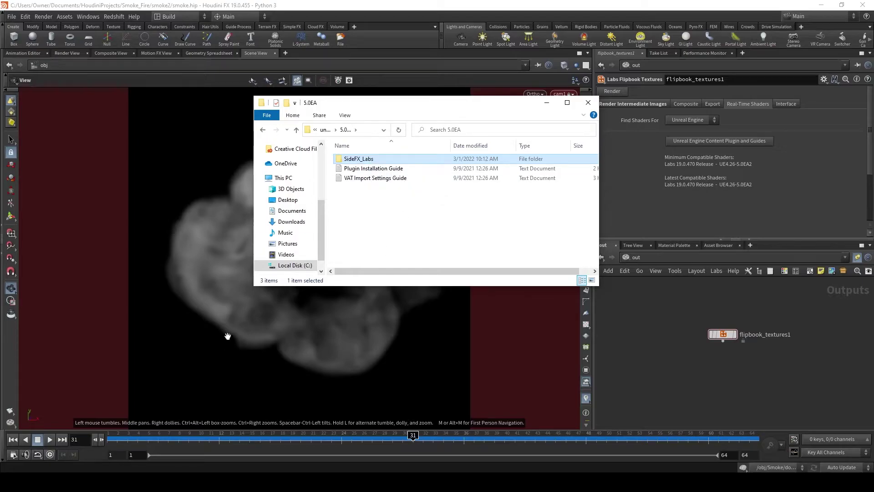
Disable Output Texture 2 (ECD) in the Flipbook Textures node's export settings and review the remaining texture outputs
{"action": "left_click", "coordinate": [664, 357]}
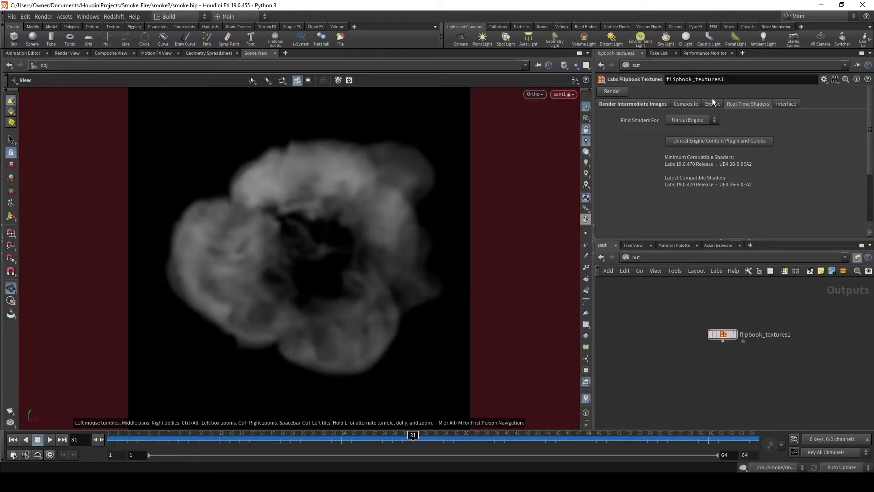
{"action": "left_click", "coordinate": [713, 105]}
{"action": "scroll", "coordinate": [630, 160], "scroll_direction": "down", "scroll_amount": 2}
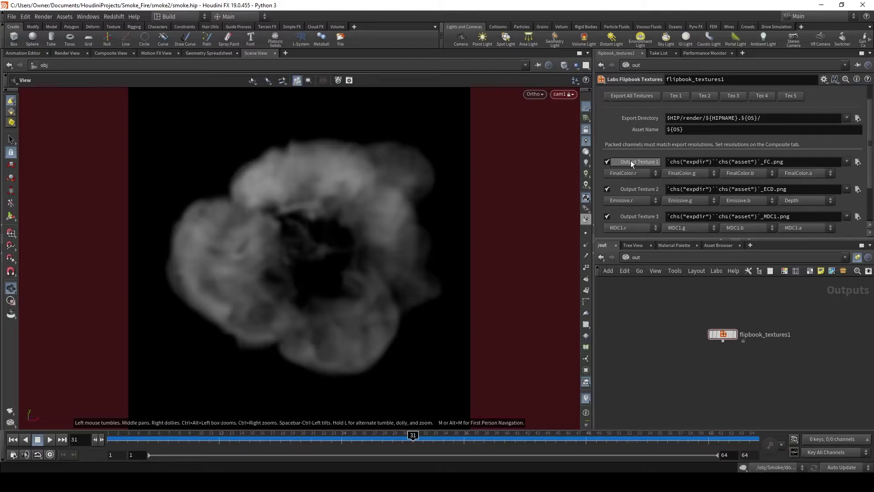
{"action": "left_click", "coordinate": [607, 189]}
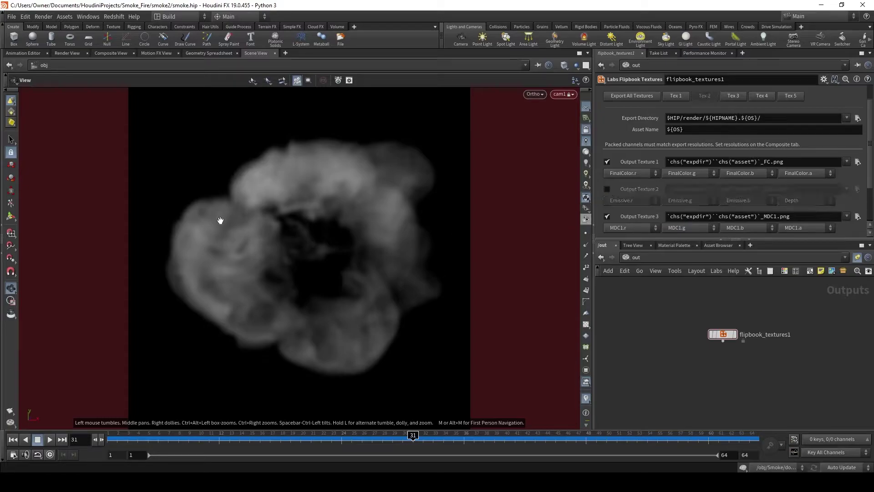
{"action": "scroll", "coordinate": [604, 195], "scroll_direction": "down", "scroll_amount": 1}
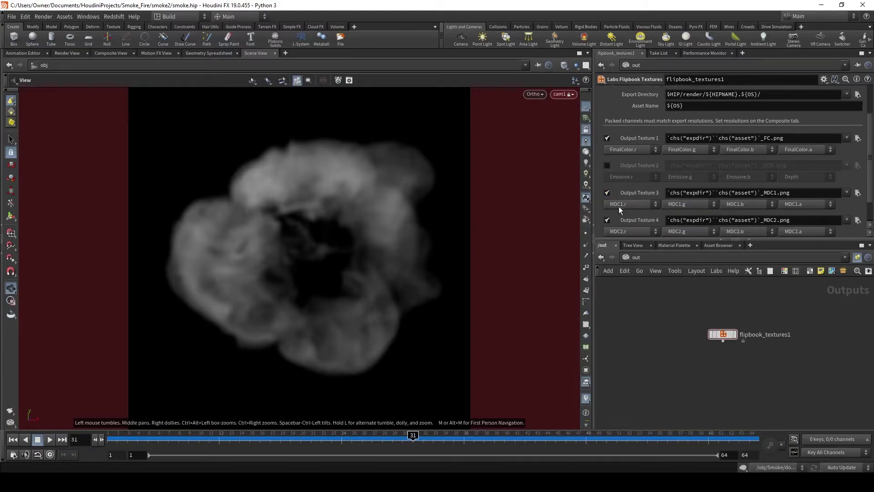
{"action": "scroll", "coordinate": [631, 225], "scroll_direction": "down", "scroll_amount": 1}
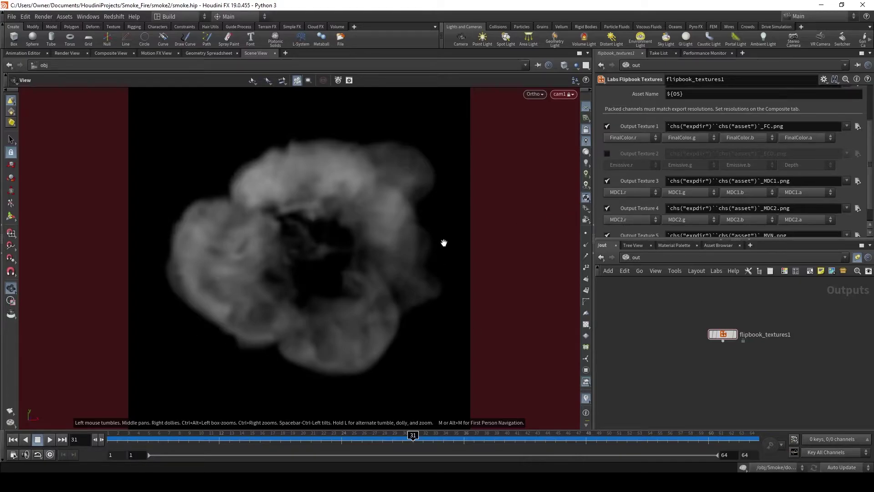
{"action": "scroll", "coordinate": [661, 191], "scroll_direction": "down", "scroll_amount": 1}
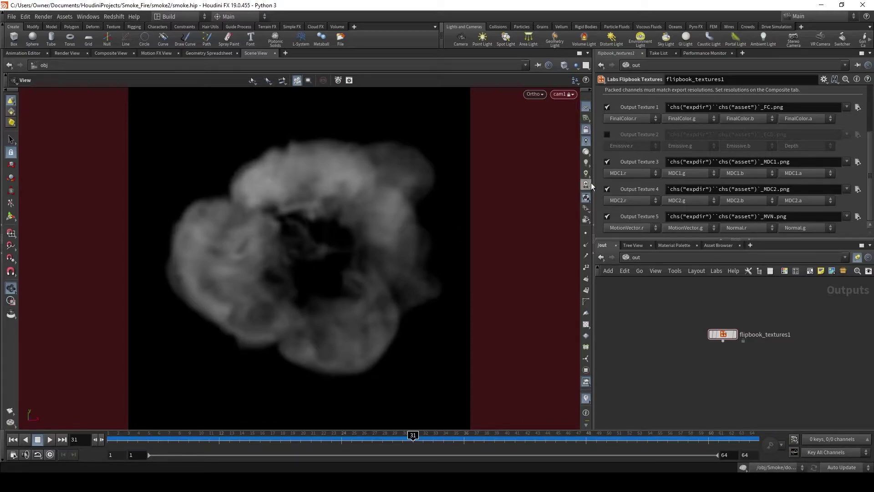
{"action": "scroll", "coordinate": [613, 178], "scroll_direction": "up", "scroll_amount": 3}
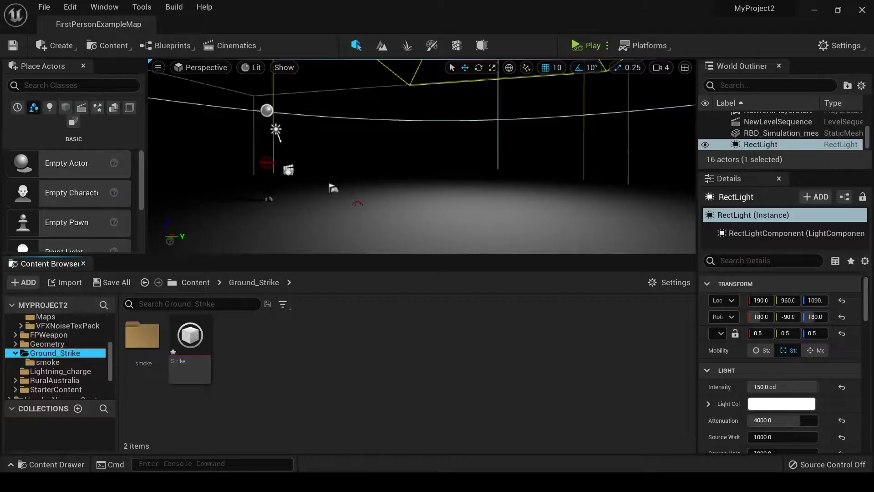
In Unreal Engine, copy M_TemplatePyro_Advanced from the SideFX_Labs Materials/Templates folder into Ground_Strike/smoke
{"action": "double_click", "coordinate": [146, 339]}
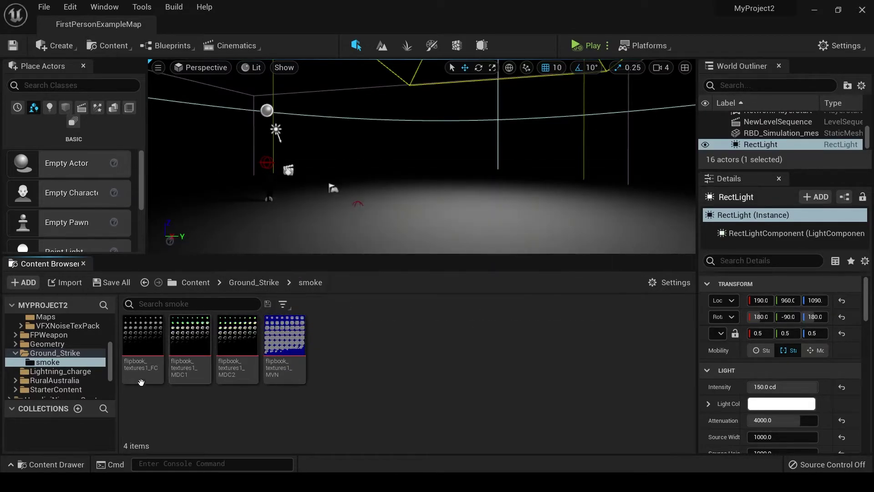
{"action": "scroll", "coordinate": [73, 361], "scroll_direction": "down", "scroll_amount": 4}
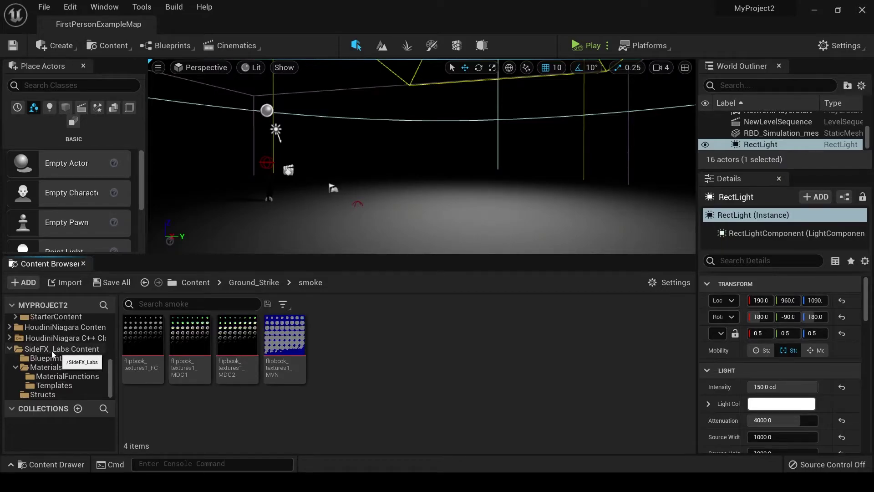
{"action": "left_click", "coordinate": [59, 348]}
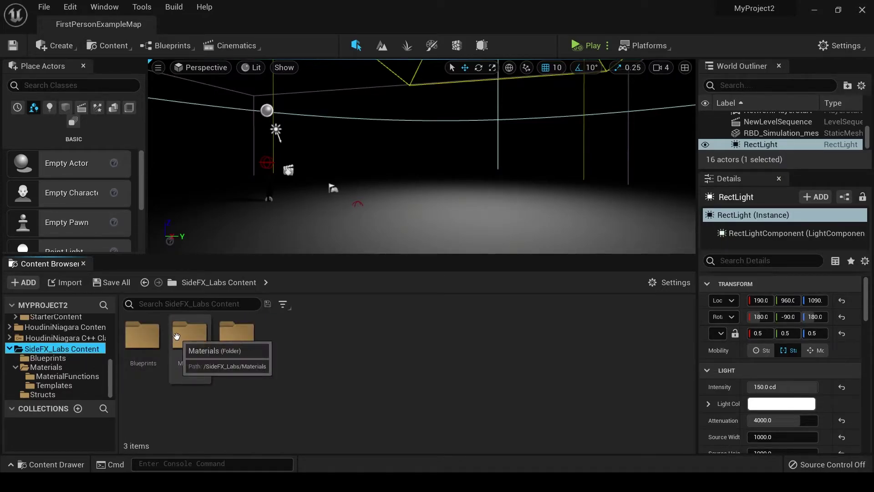
{"action": "double_click", "coordinate": [193, 335]}
{"action": "double_click", "coordinate": [199, 335]}
{"action": "left_click", "coordinate": [193, 337]}
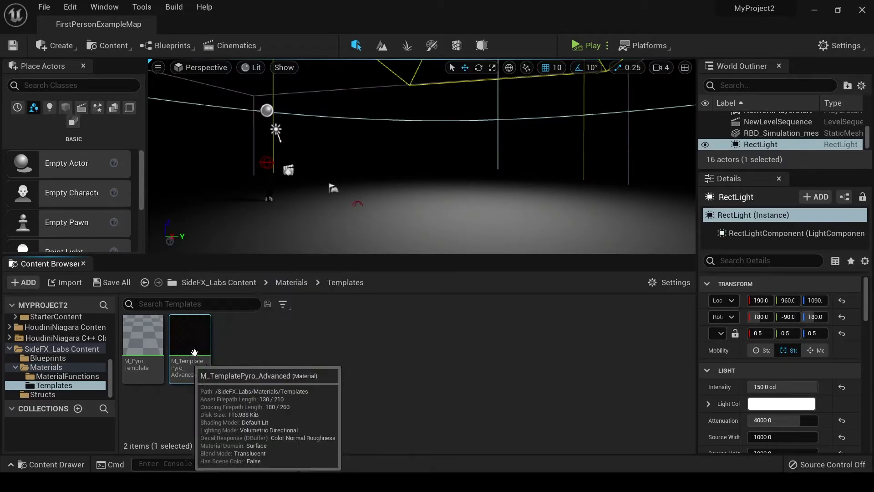
{"action": "scroll", "coordinate": [93, 361], "scroll_direction": "up", "scroll_amount": 3}
{"action": "left_click", "coordinate": [67, 345]}
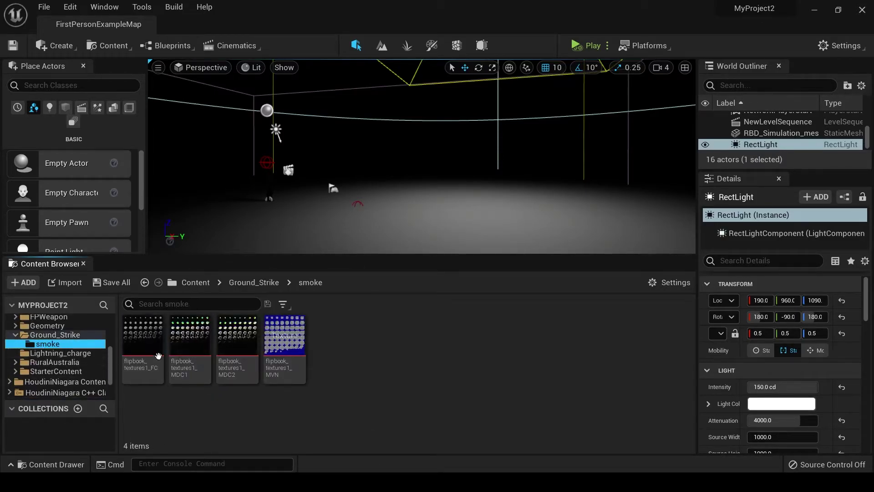
{"action": "key", "text": "ctrl+v"}
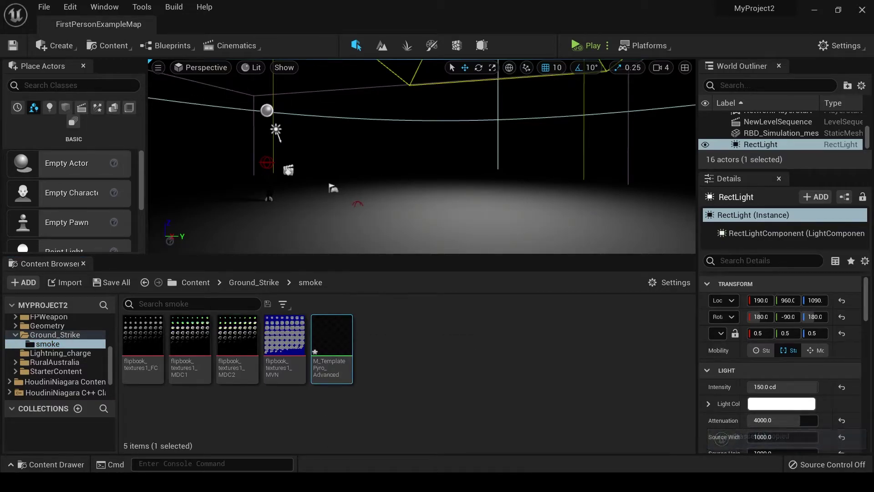
In the copied material's Flipbook Playback section, feed Frac from a new Particle Relative Time node instead of Multiply, and apply the change
{"action": "left_click_drag", "start_coordinate": [0, 184], "coordinate": [272, 32]}
{"action": "right_click_drag", "start_coordinate": [381, 225], "coordinate": [592, 243]}
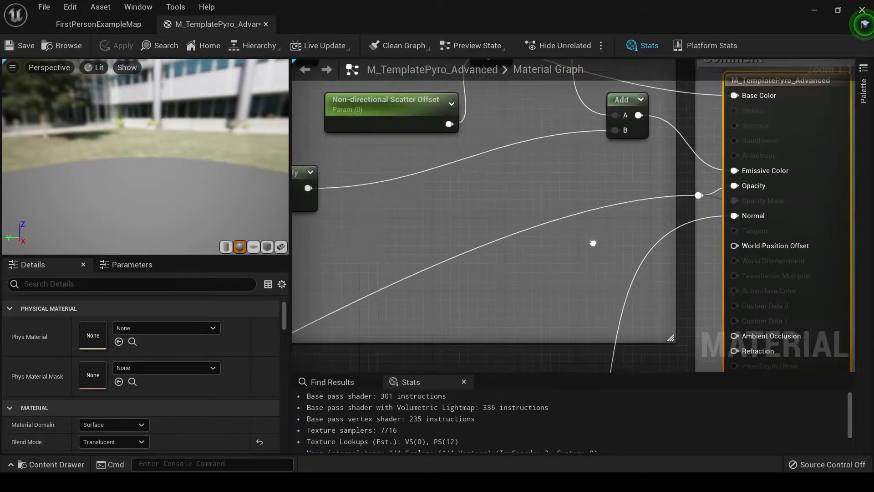
{"action": "scroll", "coordinate": [529, 273], "scroll_direction": "down", "scroll_amount": 4}
{"action": "right_click_drag", "start_coordinate": [387, 298], "coordinate": [609, 253]}
{"action": "right_click_drag", "start_coordinate": [417, 238], "coordinate": [575, 290]}
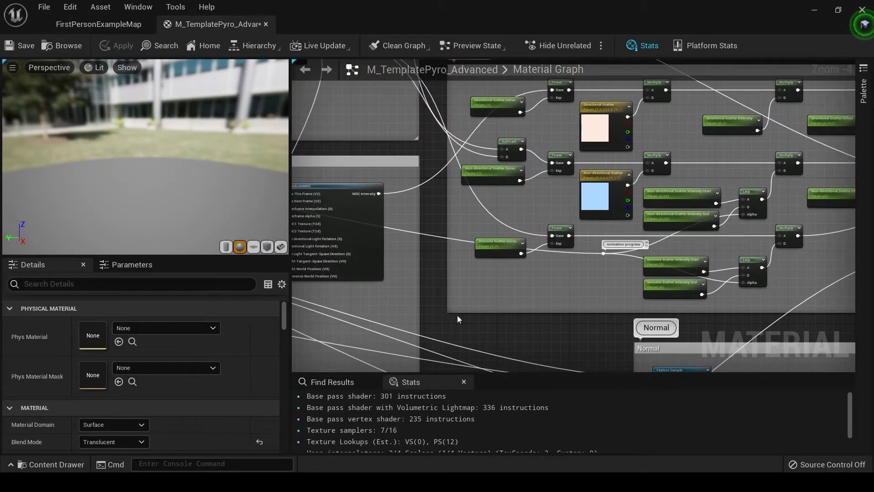
{"action": "right_click_drag", "start_coordinate": [457, 315], "coordinate": [595, 313]}
{"action": "right_click_drag", "start_coordinate": [403, 247], "coordinate": [563, 290]}
{"action": "right_click_drag", "start_coordinate": [369, 251], "coordinate": [595, 225]}
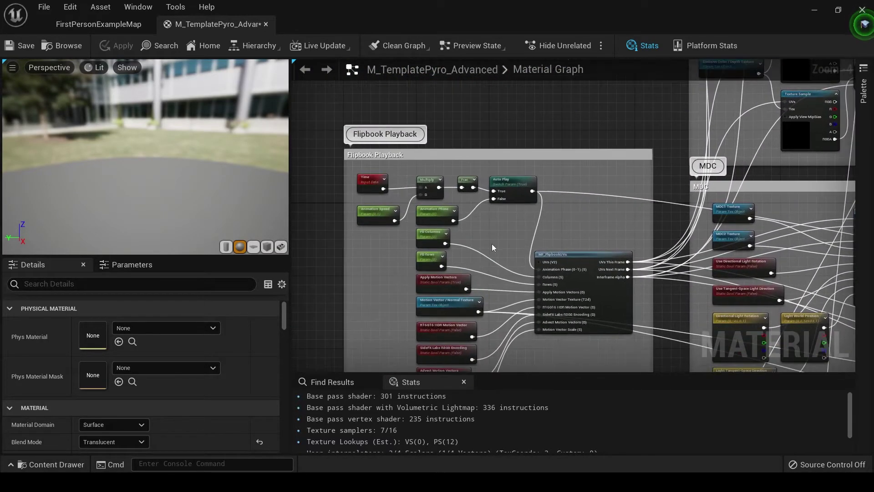
{"action": "scroll", "coordinate": [382, 233], "scroll_direction": "up", "scroll_amount": 5}
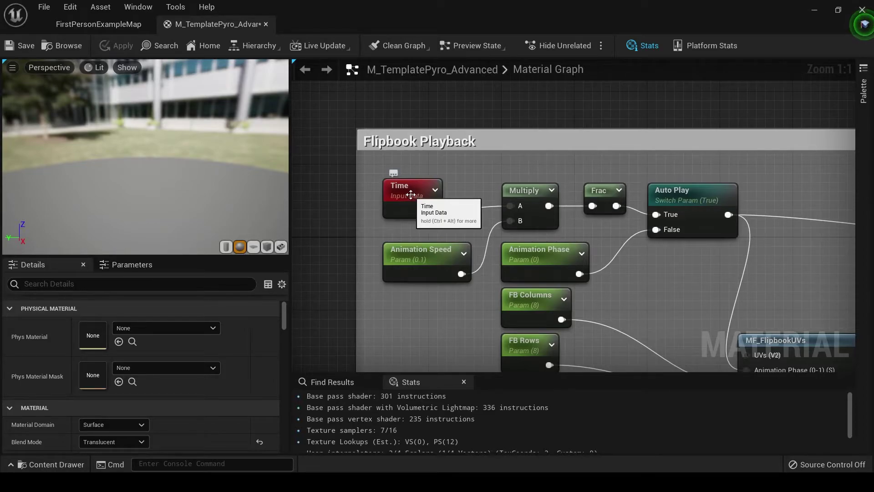
{"action": "right_click", "coordinate": [461, 153]}
{"action": "type", "text": "rel"}
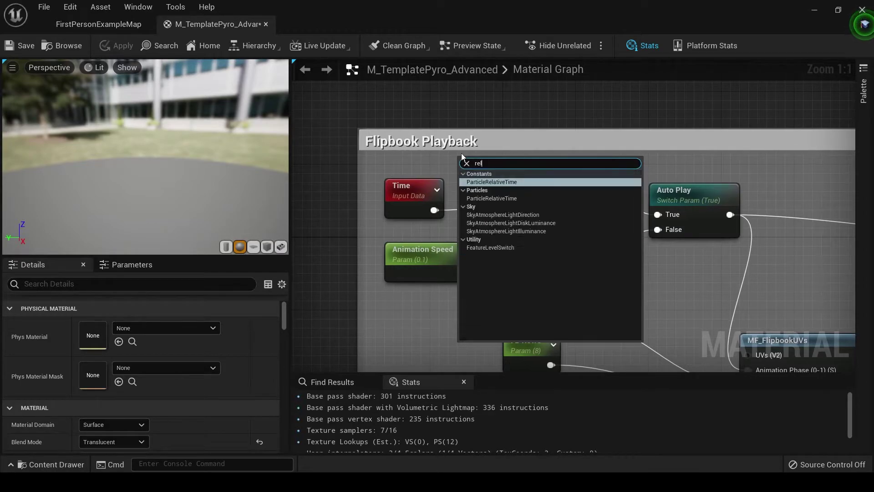
{"action": "type", "text": "a"}
{"action": "key", "text": "Return"}
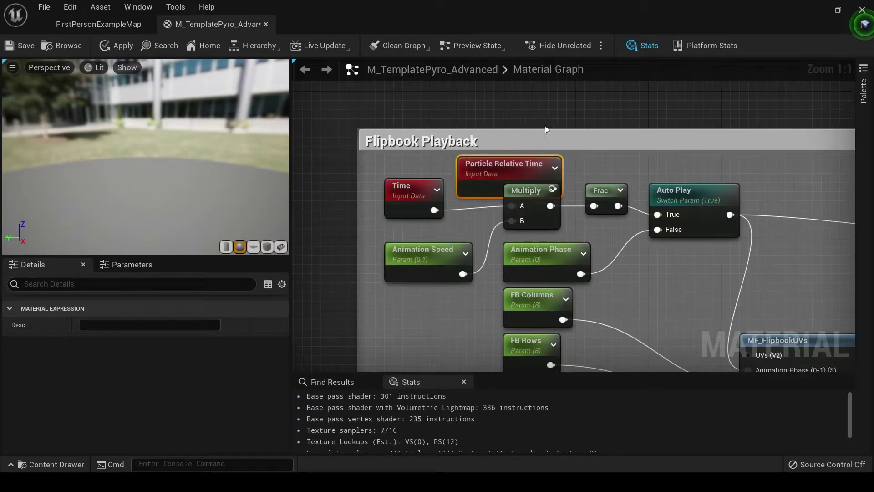
{"action": "left_click_drag", "start_coordinate": [544, 188], "coordinate": [594, 206]}
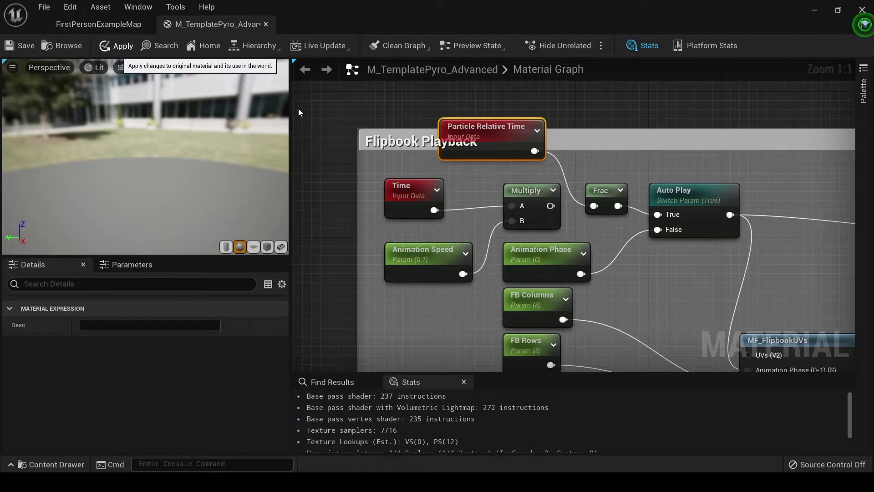
{"action": "left_click", "coordinate": [118, 51]}
Add a Dynamic Parameter node near the material's output node and name its first parameter Opacity
{"action": "scroll", "coordinate": [427, 249], "scroll_direction": "down", "scroll_amount": 4}
{"action": "scroll", "coordinate": [427, 248], "scroll_direction": "down", "scroll_amount": 3}
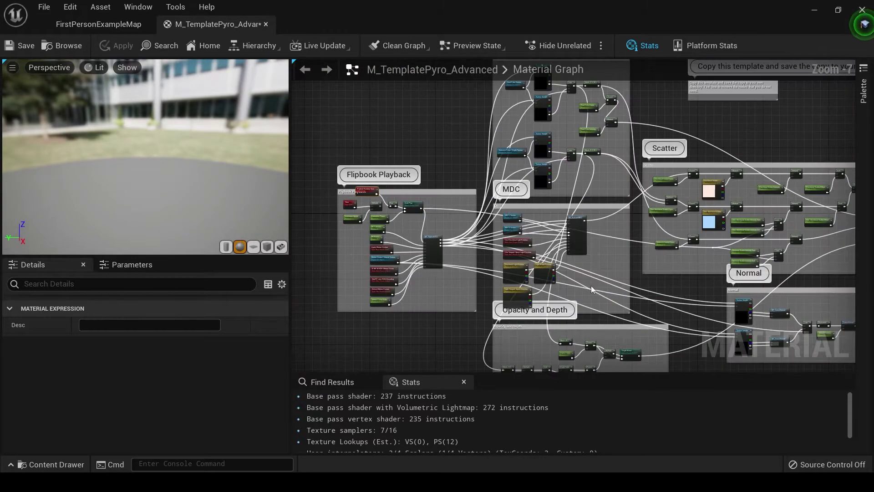
{"action": "right_click_drag", "start_coordinate": [706, 319], "coordinate": [357, 220]}
{"action": "right_click_drag", "start_coordinate": [496, 194], "coordinate": [478, 228]}
{"action": "scroll", "coordinate": [478, 228], "scroll_direction": "up", "scroll_amount": 4}
{"action": "right_click_drag", "start_coordinate": [455, 188], "coordinate": [419, 275]}
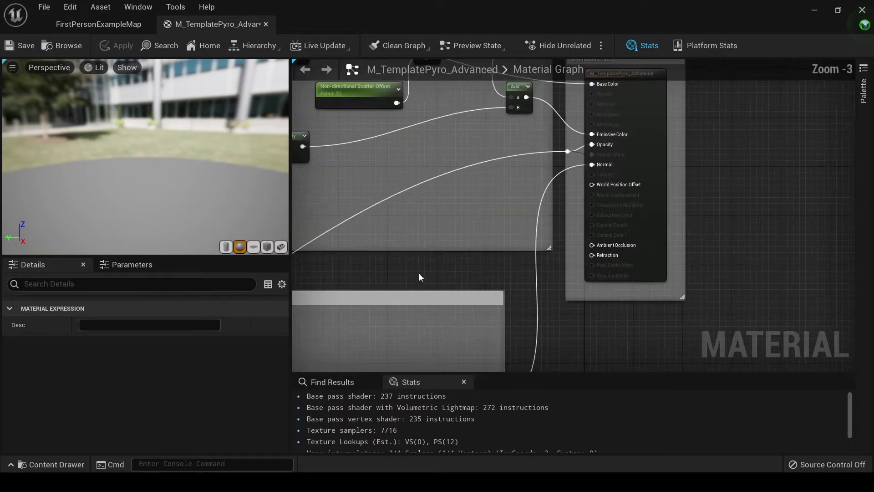
{"action": "right_click", "coordinate": [443, 211]}
{"action": "type", "text": "dynamic"}
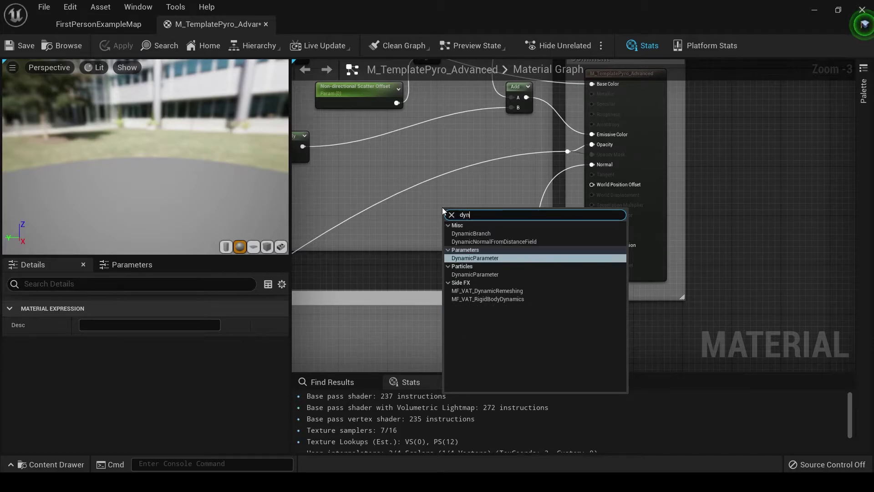
{"action": "key", "text": "Return"}
{"action": "left_click_drag", "start_coordinate": [454, 240], "coordinate": [407, 224]}
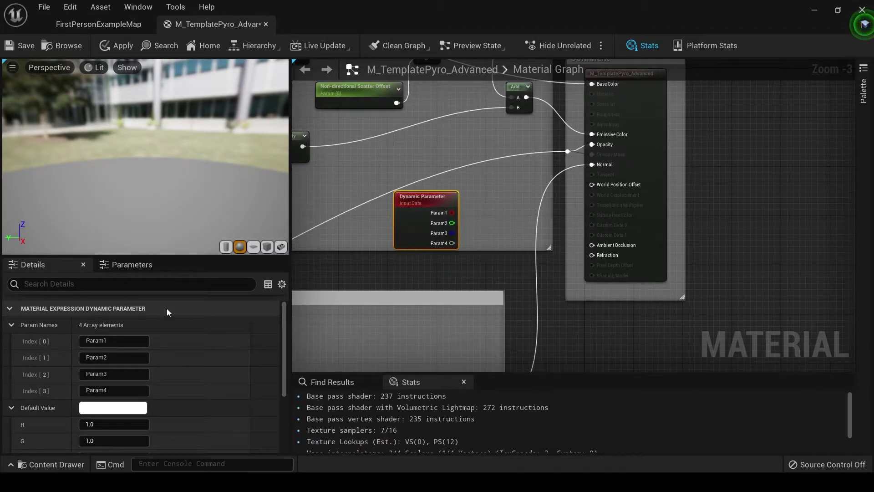
{"action": "left_click", "coordinate": [103, 341]}
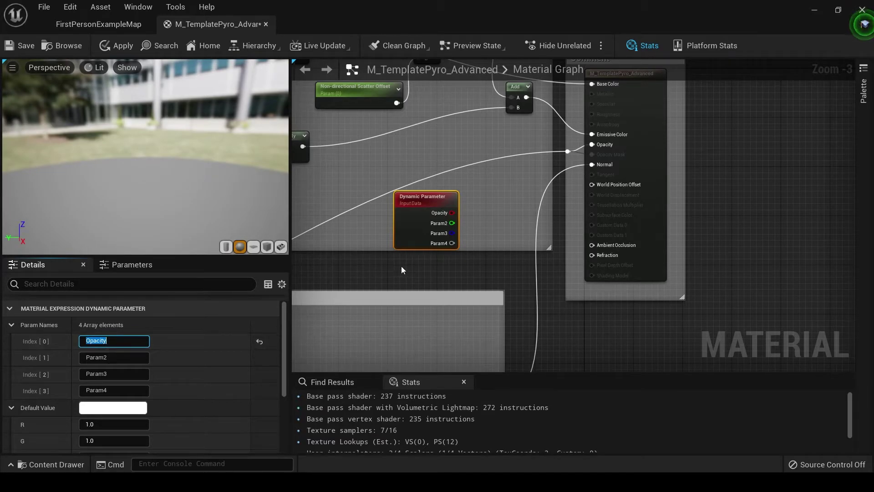
Multiply the opacity signal by the Dynamic Parameter's Opacity output, route the result into the material's Opacity input, and apply the material
{"action": "right_click", "coordinate": [501, 191]}
{"action": "left_click", "coordinate": [498, 189]}
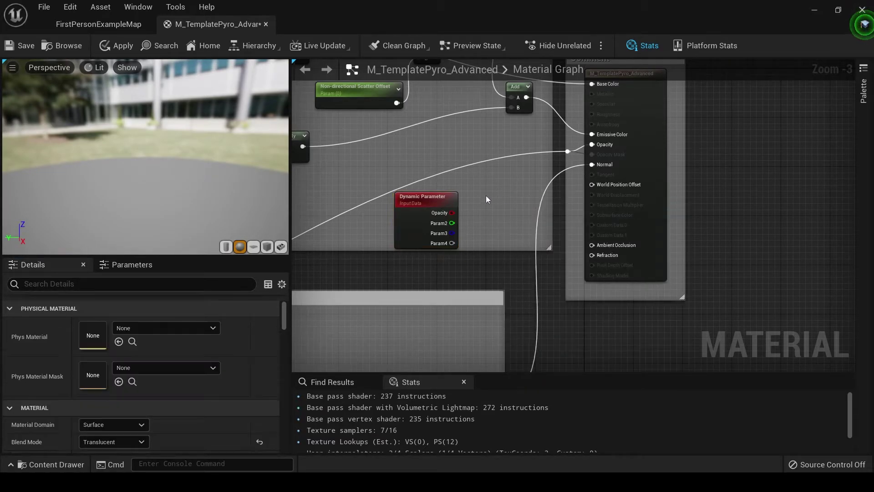
{"action": "left_click", "coordinate": [486, 195]}
{"action": "left_click_drag", "start_coordinate": [452, 212], "coordinate": [591, 144]}
{"action": "right_click_drag", "start_coordinate": [465, 281], "coordinate": [526, 238]}
{"action": "right_click_drag", "start_coordinate": [433, 316], "coordinate": [599, 233]}
{"action": "scroll", "coordinate": [601, 231], "scroll_direction": "down", "scroll_amount": 2}
{"action": "left_click_drag", "start_coordinate": [676, 155], "coordinate": [352, 305]}
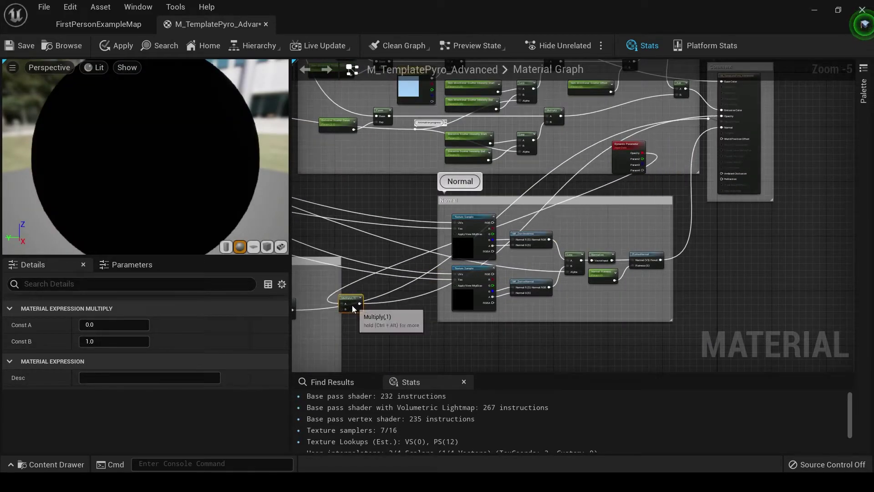
{"action": "right_click_drag", "start_coordinate": [326, 342], "coordinate": [480, 302]}
{"action": "scroll", "coordinate": [460, 300], "scroll_direction": "up", "scroll_amount": 3}
{"action": "left_click_drag", "start_coordinate": [430, 237], "coordinate": [533, 235]}
{"action": "left_click", "coordinate": [119, 45]}
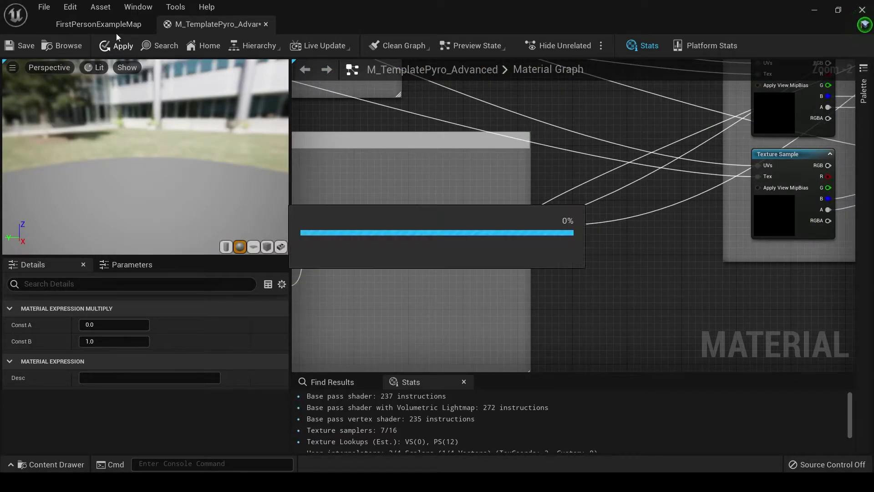
Open the Strike Niagara system in Ground_Strike and duplicate the Sparks emitter, placing the copy beside hilt
{"action": "left_click", "coordinate": [96, 25]}
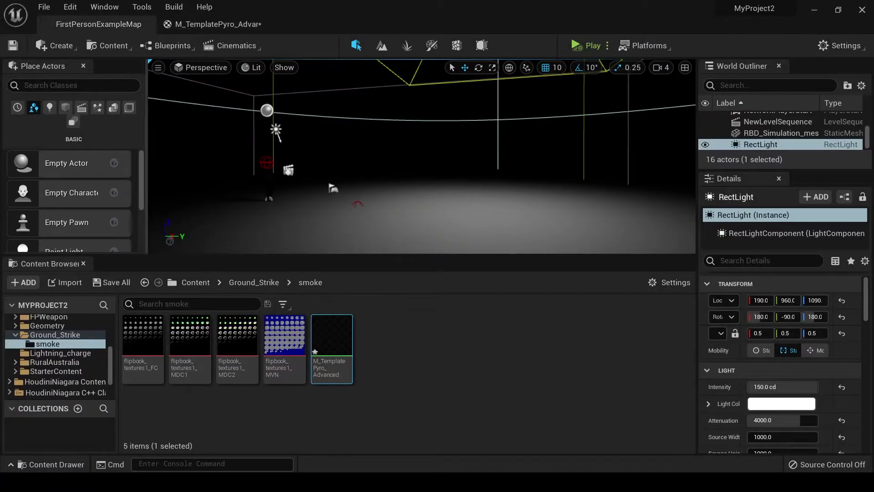
{"action": "left_click", "coordinate": [264, 285]}
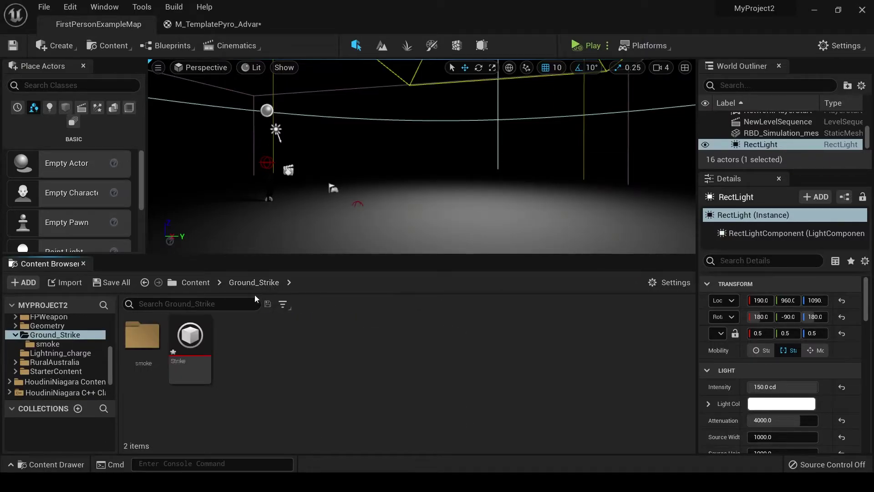
{"action": "double_click", "coordinate": [211, 332]}
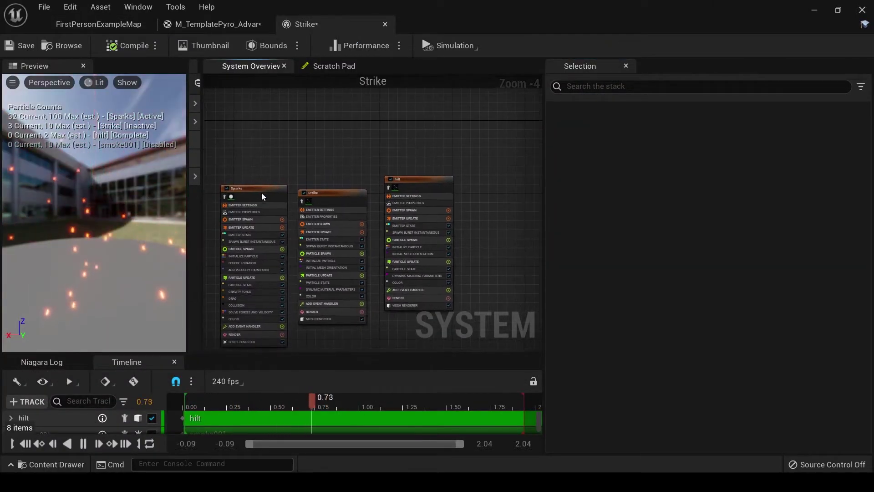
{"action": "left_click", "coordinate": [255, 193]}
{"action": "right_click_drag", "start_coordinate": [404, 155], "coordinate": [298, 149]}
{"action": "key", "text": "ctrl+d"}
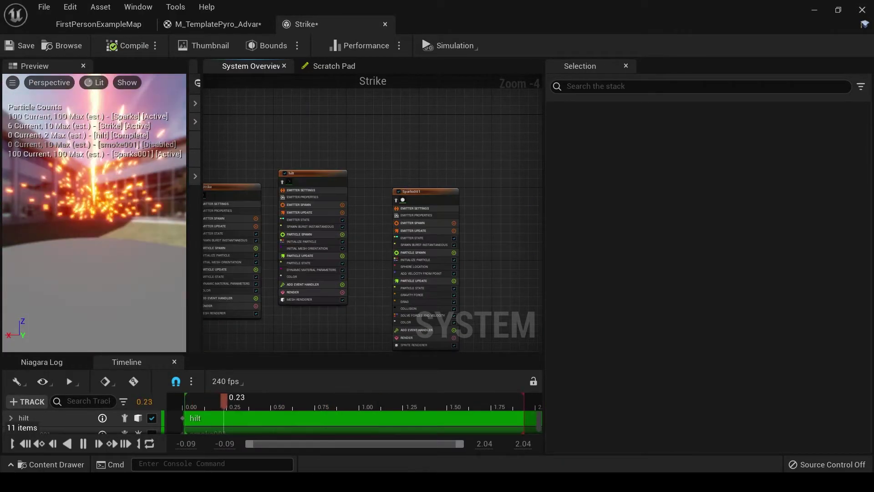
{"action": "right_click_drag", "start_coordinate": [392, 198], "coordinate": [401, 158]}
Isolate the Sparks001 emitter and rename it Smoke, showing its Sprite Renderer settings
{"action": "scroll", "coordinate": [401, 158], "scroll_direction": "up", "scroll_amount": 3}
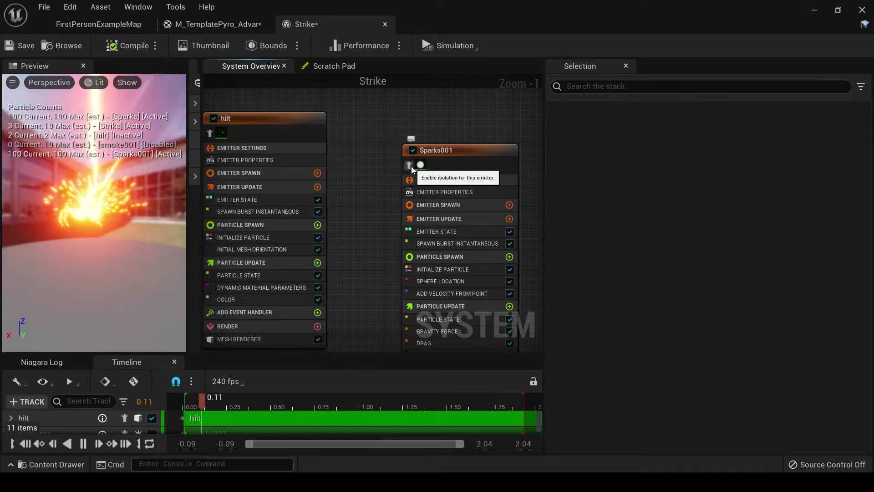
{"action": "left_click", "coordinate": [409, 165]}
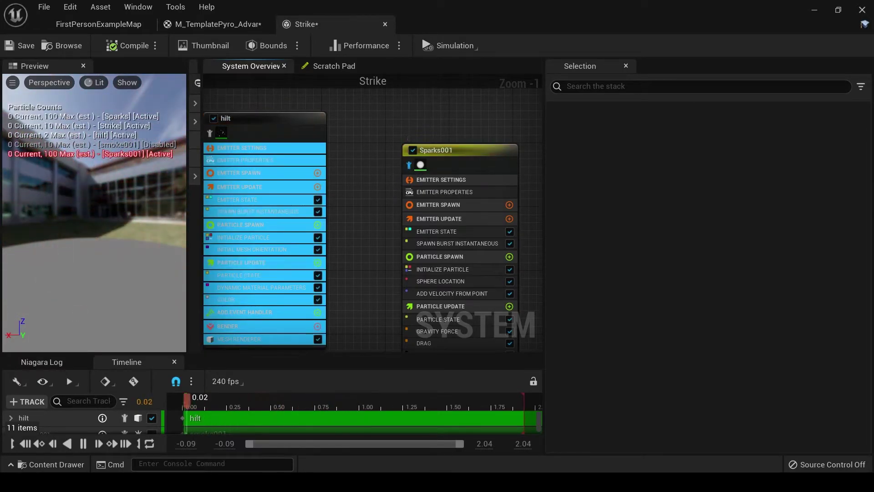
{"action": "right_click", "coordinate": [413, 153]}
{"action": "left_click", "coordinate": [444, 190]}
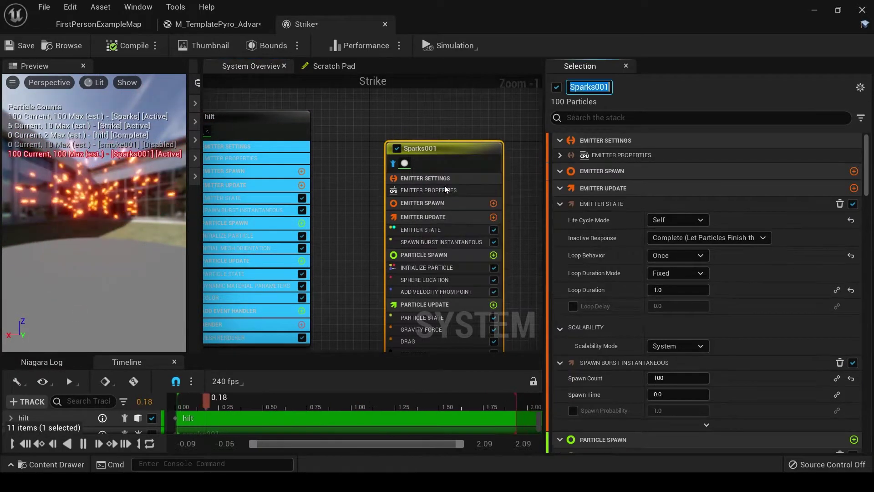
{"action": "type", "text": "Smoke"}
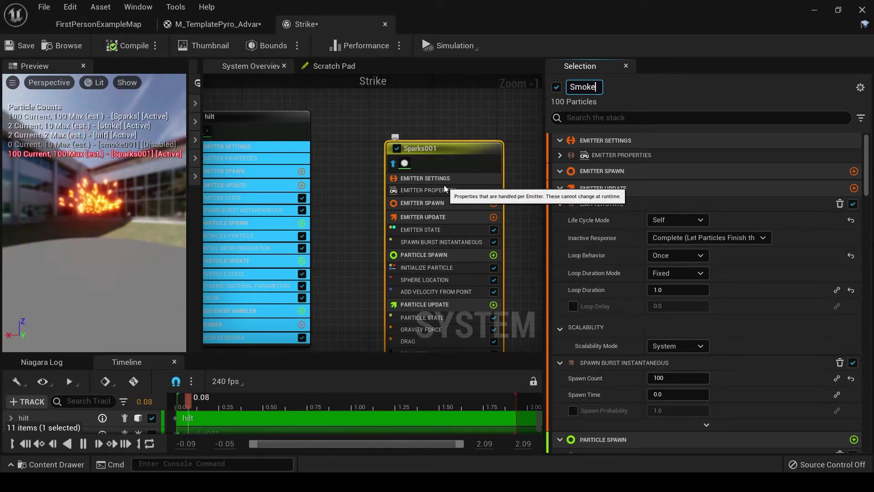
{"action": "key", "text": "Return"}
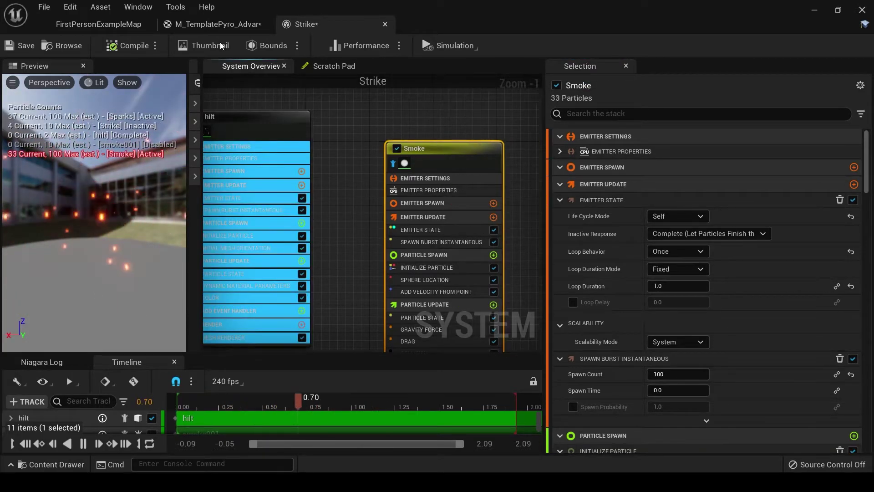
{"action": "right_click_drag", "start_coordinate": [348, 281], "coordinate": [350, 151]}
{"action": "left_click", "coordinate": [422, 289]}
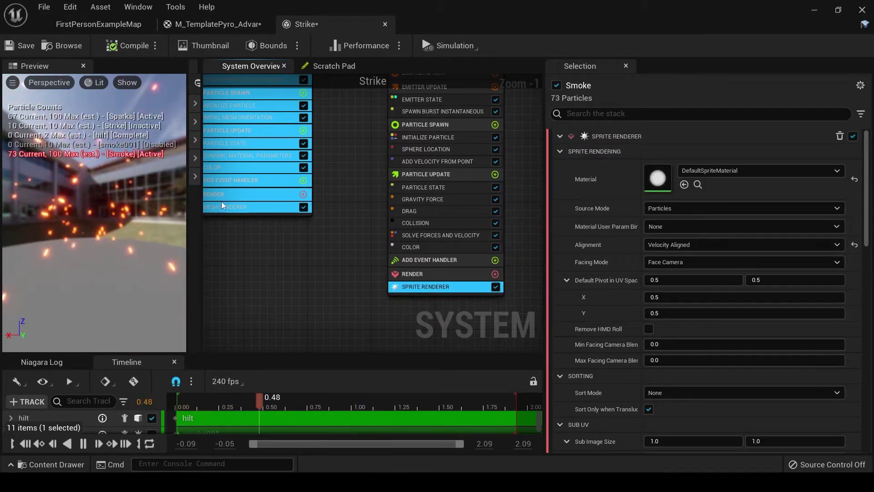
Create a material instance of M_TemplatePyro_Advanced in the Ground_Strike smoke folder and open it for editing
{"action": "left_click", "coordinate": [133, 26]}
{"action": "double_click", "coordinate": [140, 337]}
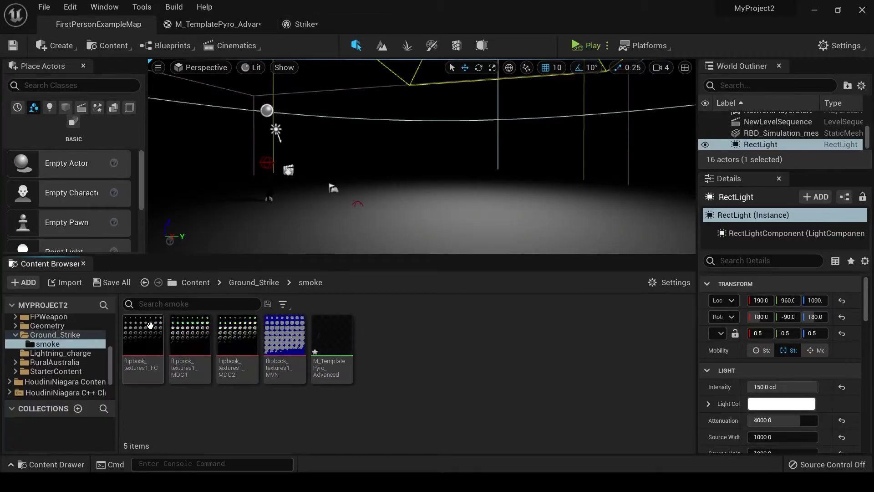
{"action": "right_click", "coordinate": [351, 343]}
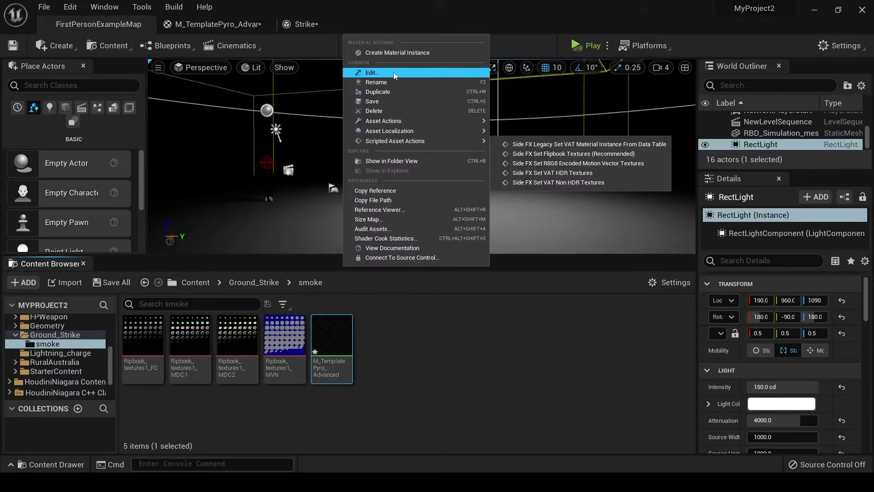
{"action": "left_click", "coordinate": [405, 53]}
{"action": "double_click", "coordinate": [392, 338]}
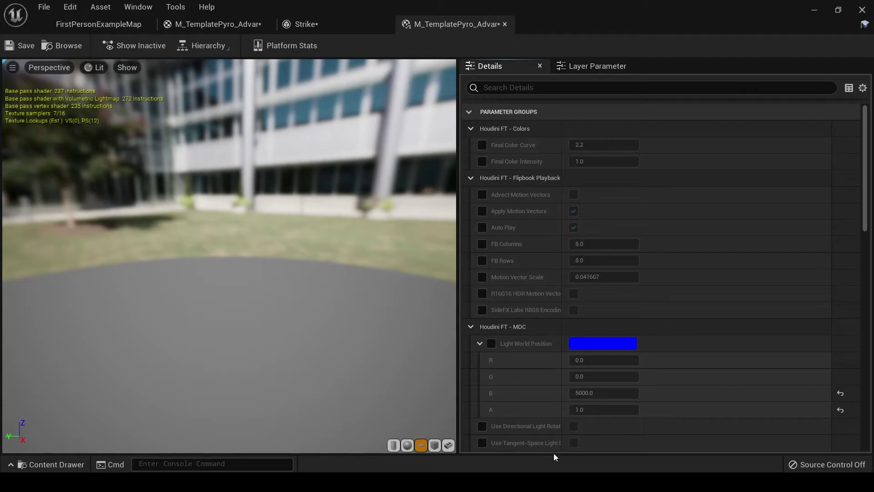
Float the instance editor over the level editor and enable its Final Color, MDC1, MDC2 and Motion Vector / Normal texture overrides
{"action": "scroll", "coordinate": [536, 386], "scroll_direction": "down", "scroll_amount": 12}
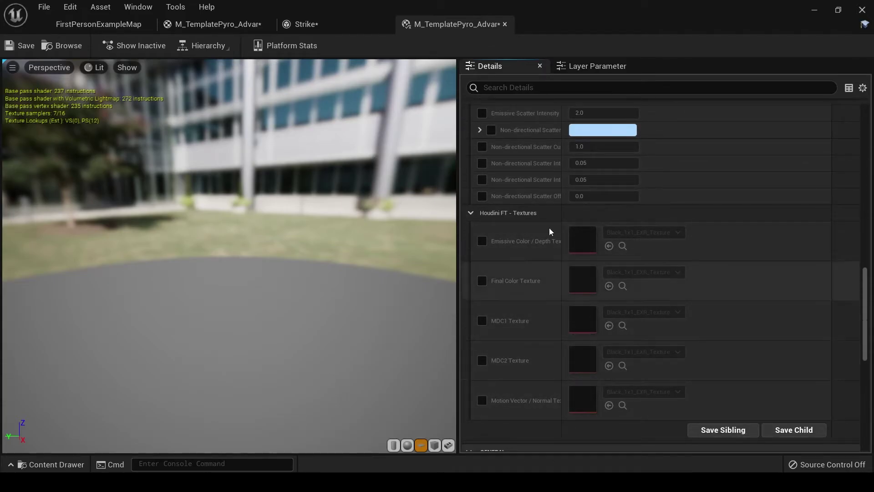
{"action": "left_click_drag", "start_coordinate": [471, 32], "coordinate": [384, 97]}
{"action": "left_click", "coordinate": [104, 29]}
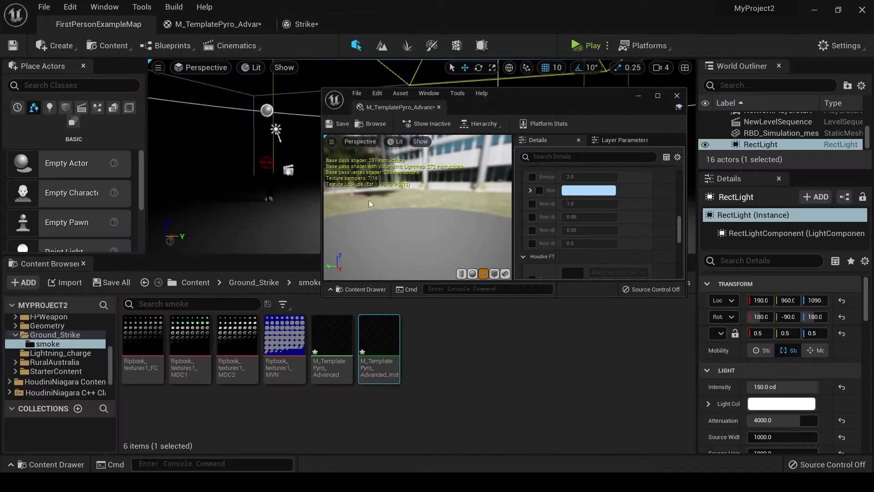
{"action": "scroll", "coordinate": [568, 222], "scroll_direction": "down", "scroll_amount": 3}
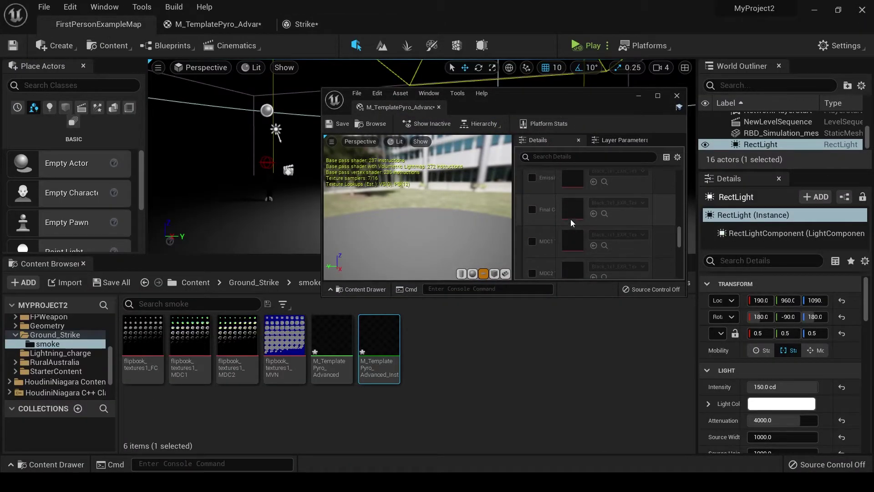
{"action": "left_click", "coordinate": [532, 209]}
{"action": "left_click", "coordinate": [532, 241]}
{"action": "scroll", "coordinate": [533, 246], "scroll_direction": "down", "scroll_amount": 1}
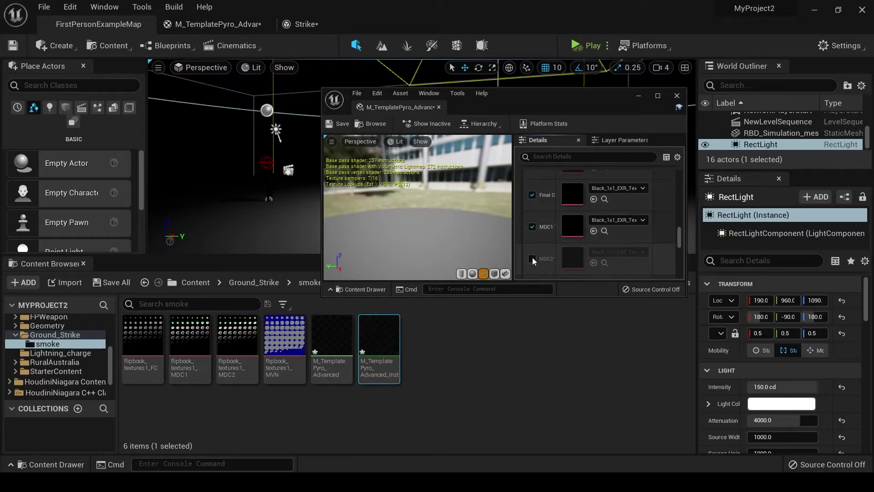
{"action": "left_click", "coordinate": [532, 258]}
{"action": "scroll", "coordinate": [546, 241], "scroll_direction": "down", "scroll_amount": 2}
{"action": "left_click", "coordinate": [533, 262]}
{"action": "scroll", "coordinate": [542, 252], "scroll_direction": "up", "scroll_amount": 2}
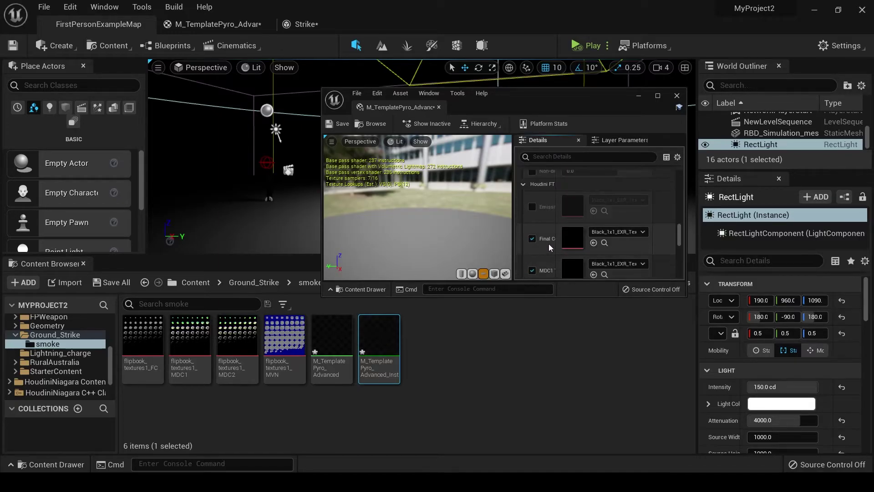
Assign the flipbook_textures1 FC, MDC1, MDC2 and MVN textures to their matching instance parameters, and close the instance editor
{"action": "left_click_drag", "start_coordinate": [143, 337], "coordinate": [228, 337]}
{"action": "left_click_drag", "start_coordinate": [301, 269], "coordinate": [572, 223]}
{"action": "left_click_drag", "start_coordinate": [190, 337], "coordinate": [572, 254]}
{"action": "left_click_drag", "start_coordinate": [238, 336], "coordinate": [572, 258]}
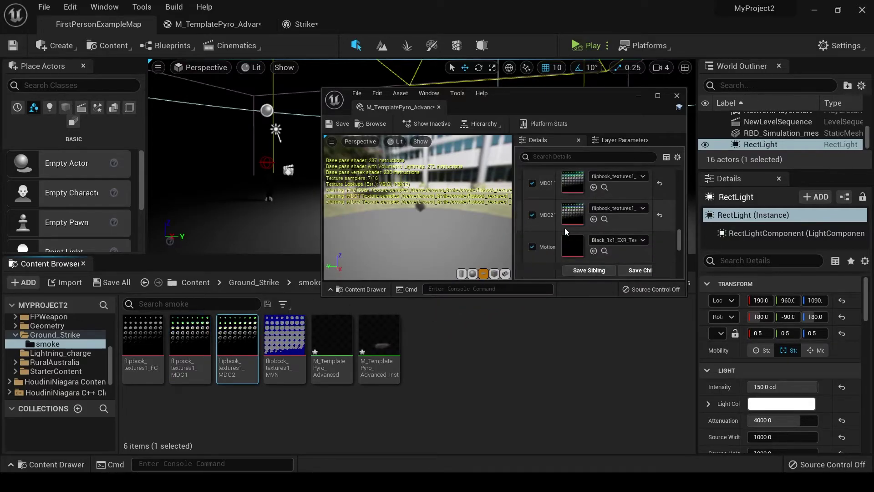
{"action": "left_click_drag", "start_coordinate": [285, 337], "coordinate": [578, 241]}
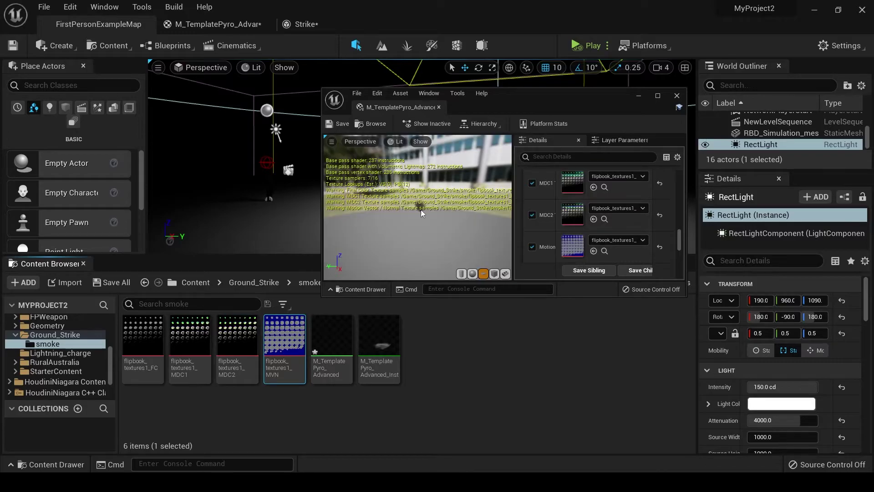
{"action": "mouse_move", "coordinate": [421, 210]}
{"action": "left_mouse_down"}
{"action": "mouse_move", "coordinate": [442, 207]}
{"action": "mouse_move", "coordinate": [412, 222]}
{"action": "left_mouse_up"}
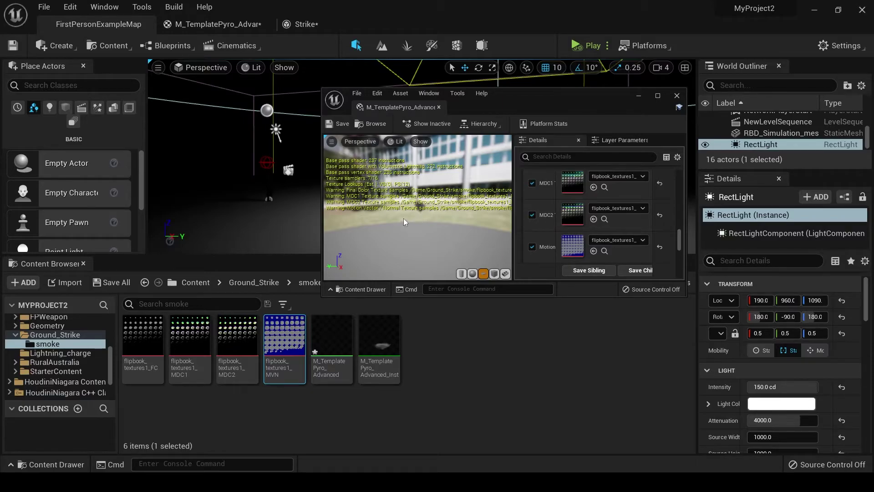
{"action": "left_click", "coordinate": [439, 108]}
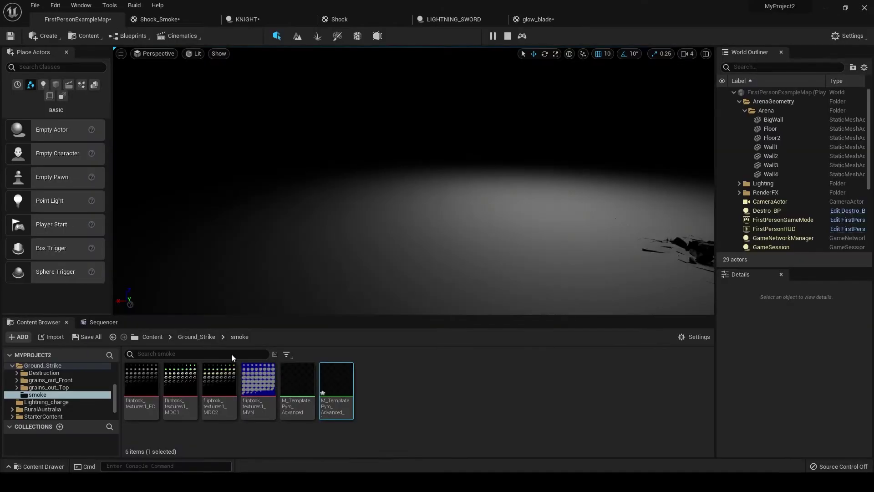
Select the four flipbook textures in the smoke folder and bring up their asset actions
{"action": "left_click", "coordinate": [139, 374]}
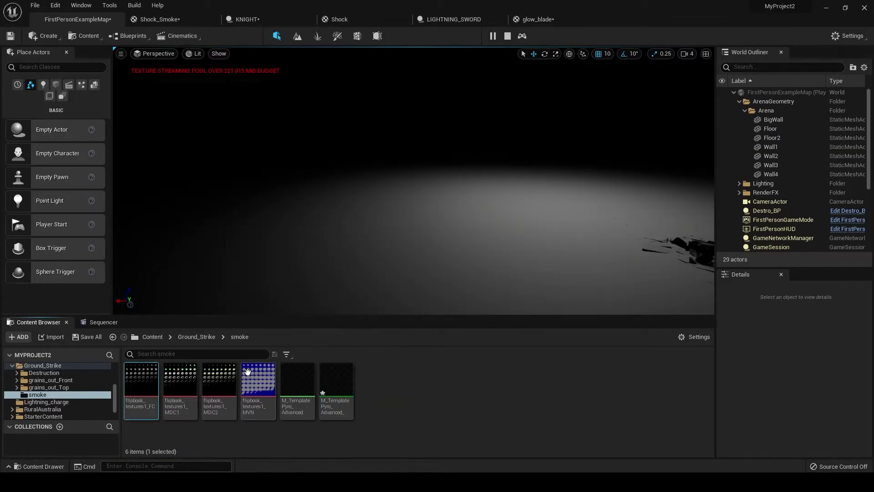
{"action": "mouse_move", "coordinate": [251, 373]}
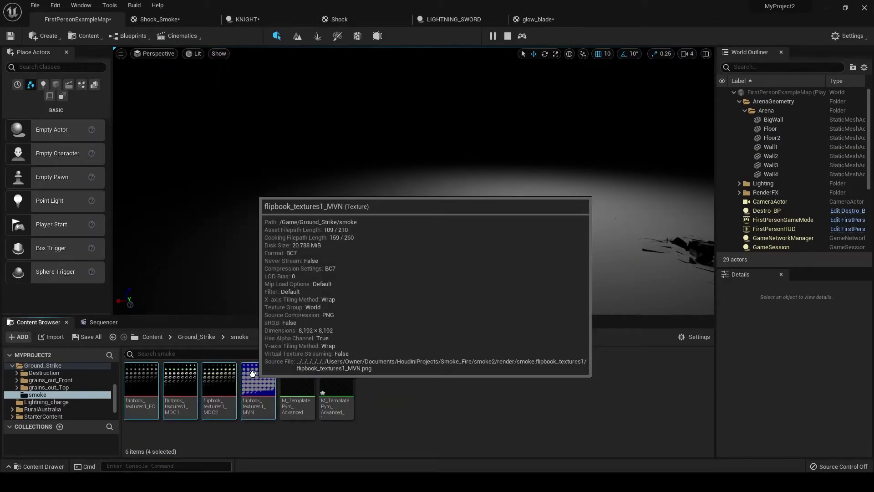
{"action": "right_click", "coordinate": [252, 373]}
{"action": "mouse_move", "coordinate": [328, 258]}
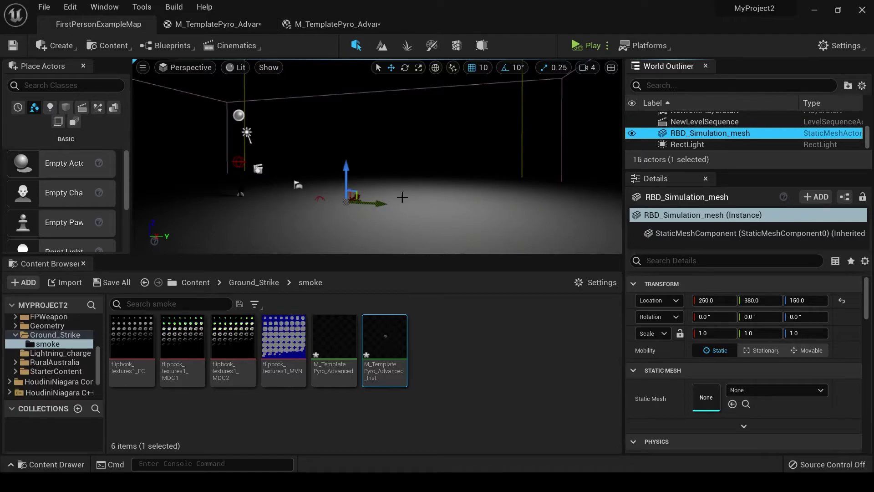
Override the material instance's Light World Position with the RectLight's location, R 190, G 960, B 1090, and save the instance
{"action": "left_click", "coordinate": [685, 145]}
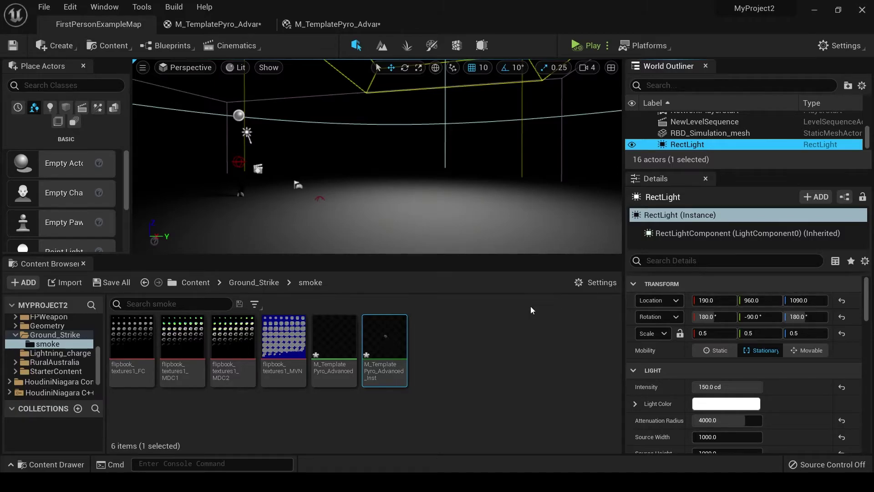
{"action": "double_click", "coordinate": [396, 337]}
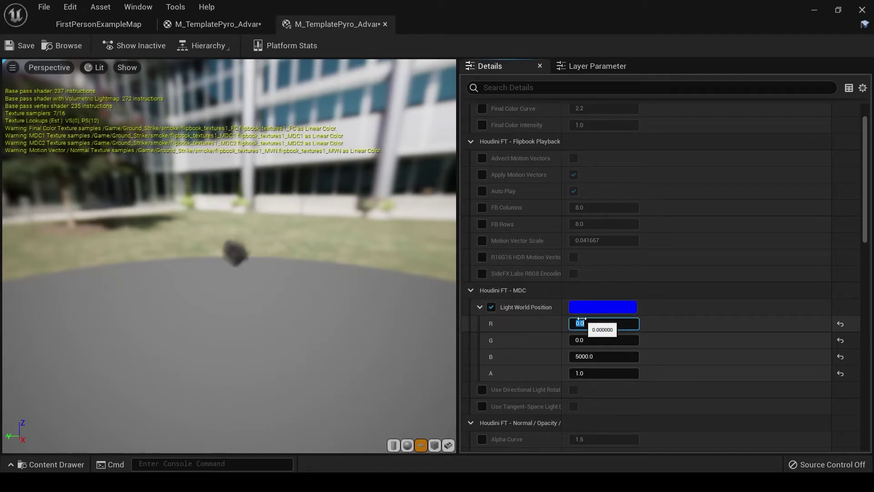
{"action": "type", "text": "0"}
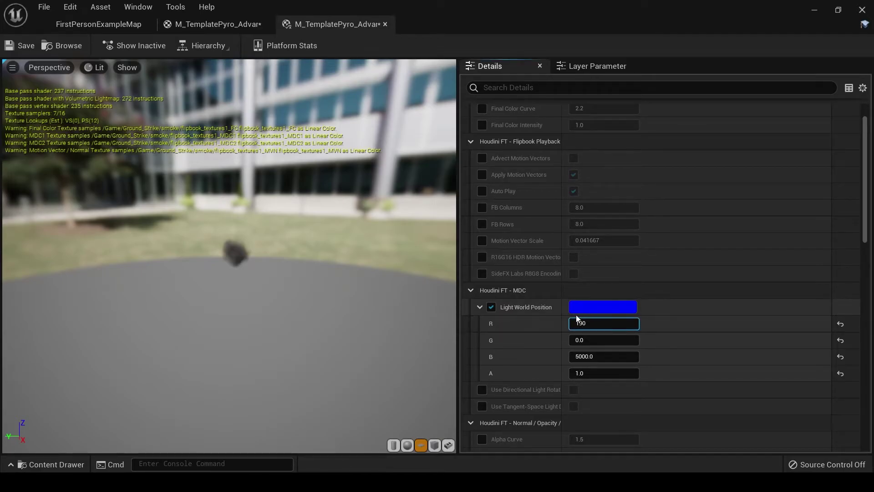
{"action": "key", "text": "Tab"}
{"action": "type", "text": "9"}
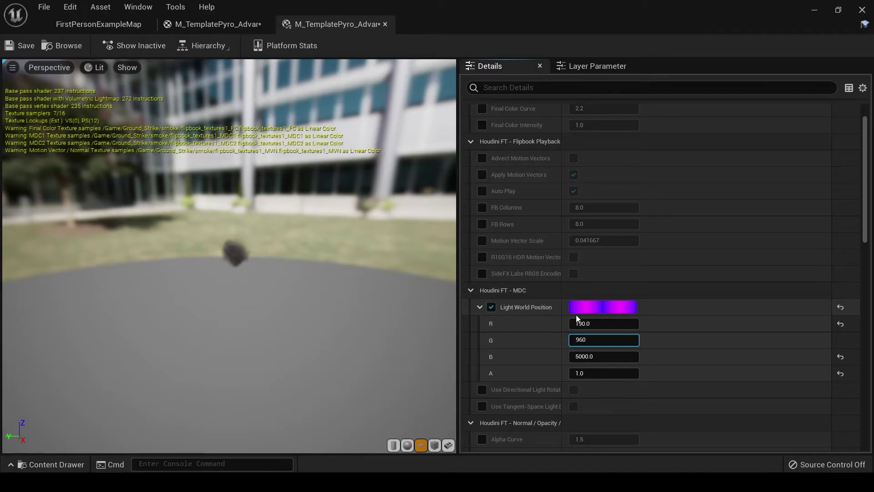
{"action": "type", "text": "60"}
{"action": "key", "text": "Tab"}
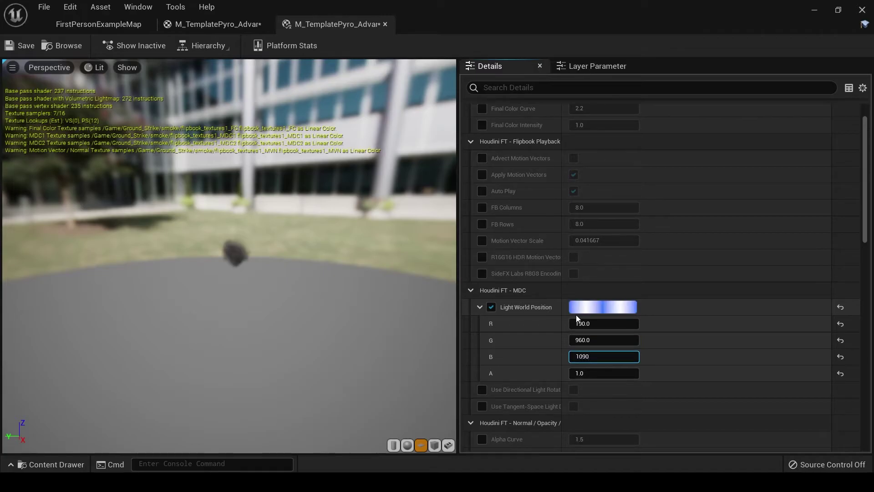
{"action": "left_click", "coordinate": [702, 311]}
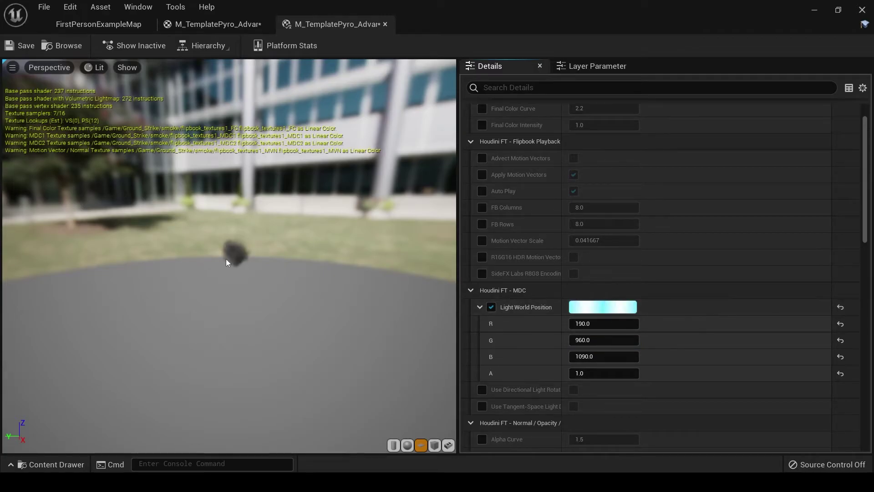
{"action": "left_click", "coordinate": [21, 45]}
Float the Strike editor over the level editor and assign M_TemplatePyro_Advanced_Inst as the Smoke emitter's Sprite Renderer material
{"action": "left_click", "coordinate": [98, 24]}
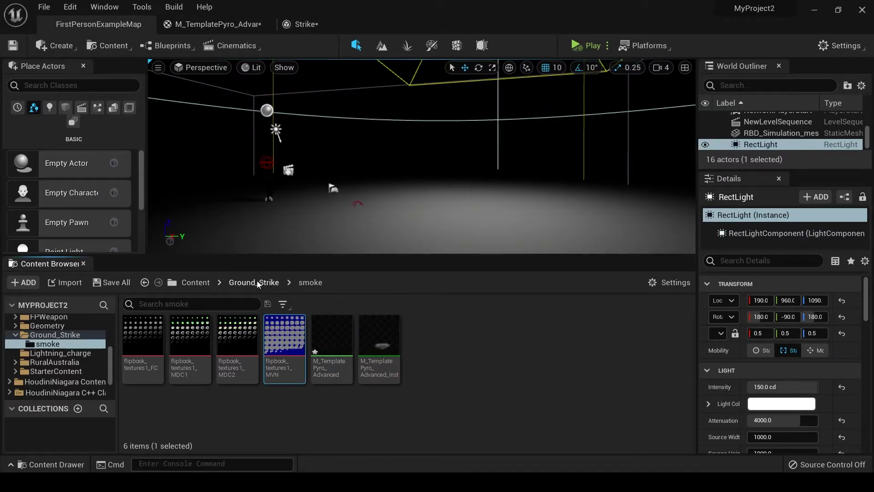
{"action": "left_click", "coordinate": [255, 282]}
{"action": "left_click", "coordinate": [318, 27]}
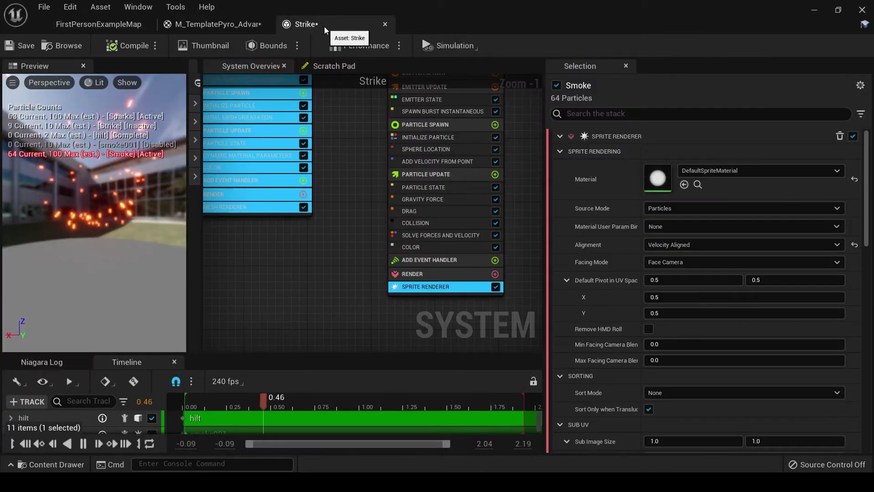
{"action": "left_click_drag", "start_coordinate": [324, 23], "coordinate": [331, 76]}
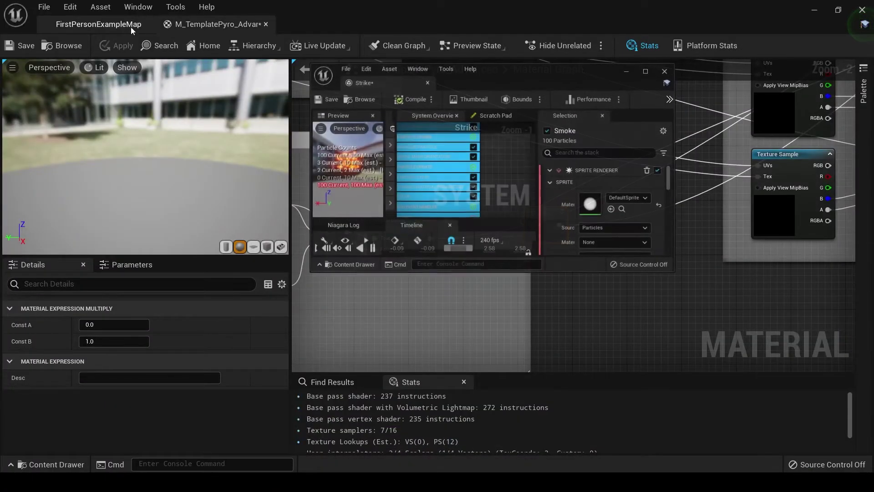
{"action": "left_click", "coordinate": [130, 26]}
{"action": "double_click", "coordinate": [155, 337]}
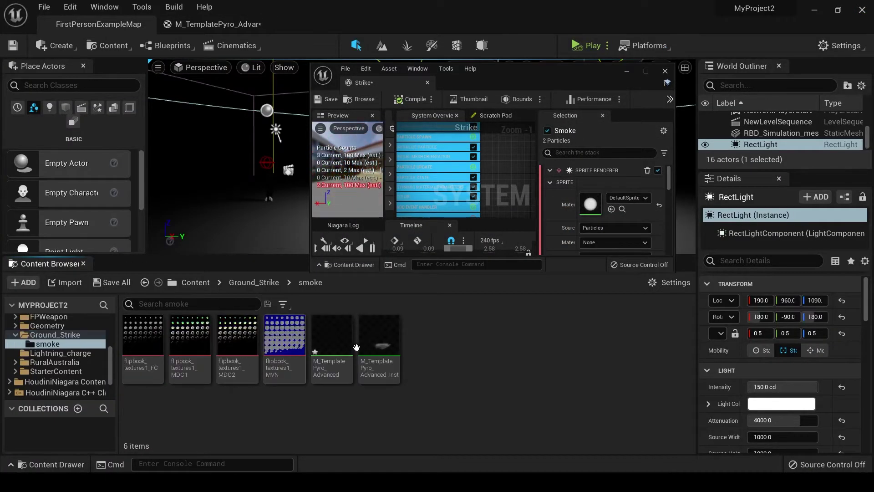
{"action": "left_click_drag", "start_coordinate": [356, 348], "coordinate": [590, 203]}
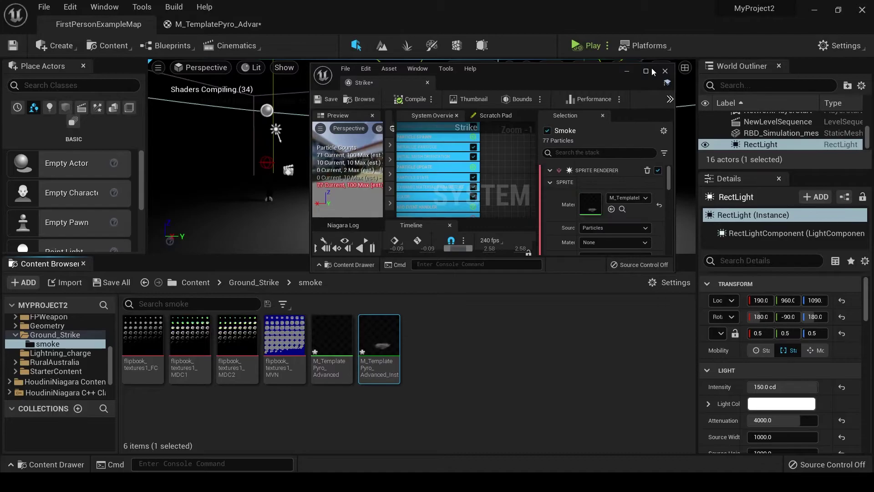
Maximize the Strike editor, scrub the timeline to about 0.21, and examine the smoke particles in the preview
{"action": "left_click", "coordinate": [647, 72]}
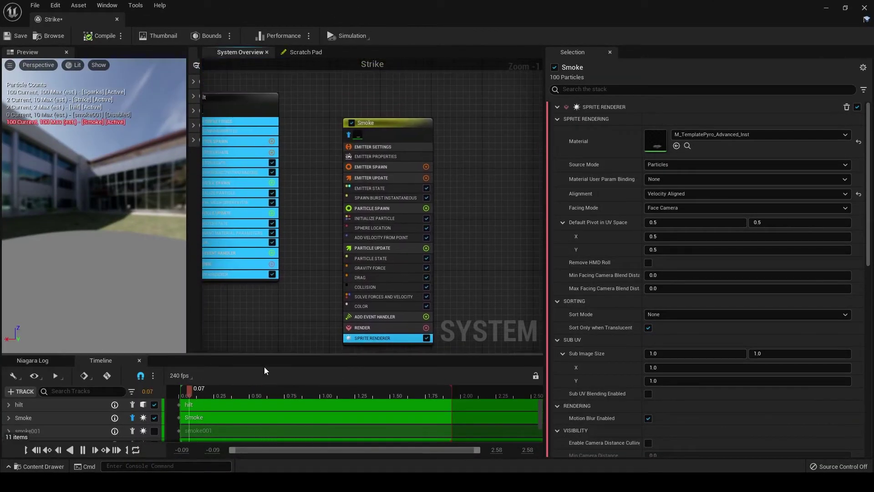
{"action": "left_click_drag", "start_coordinate": [230, 393], "coordinate": [208, 396]}
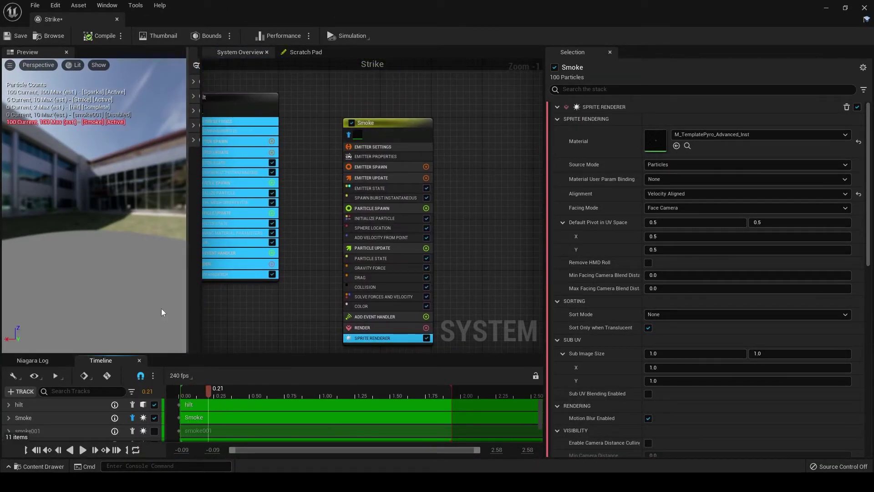
{"action": "left_click_drag", "start_coordinate": [162, 312], "coordinate": [136, 296]}
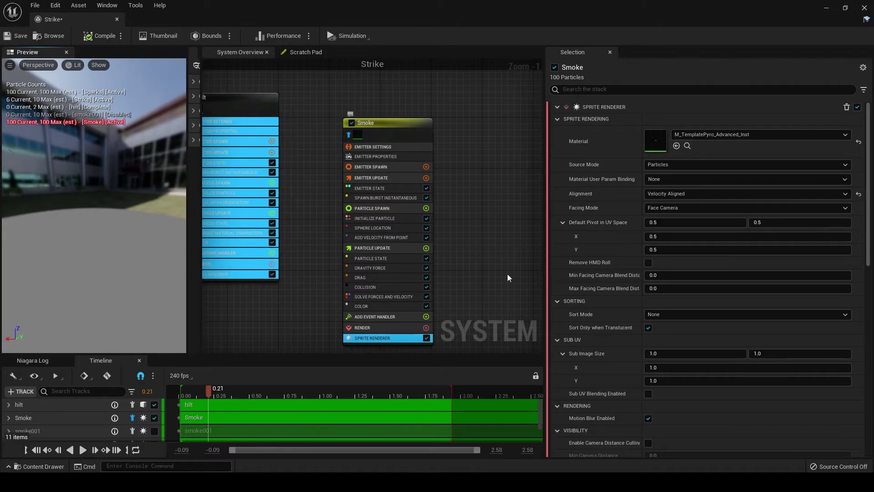
Set the Smoke emitter's sprite Alignment to Custom Alignment and its instantaneous burst Spawn Count to 20
{"action": "left_click", "coordinate": [677, 196]}
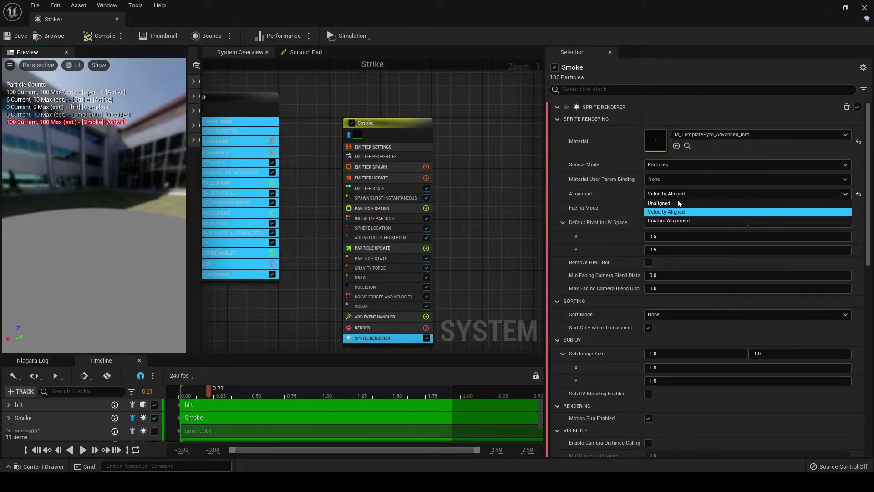
{"action": "left_click", "coordinate": [679, 221]}
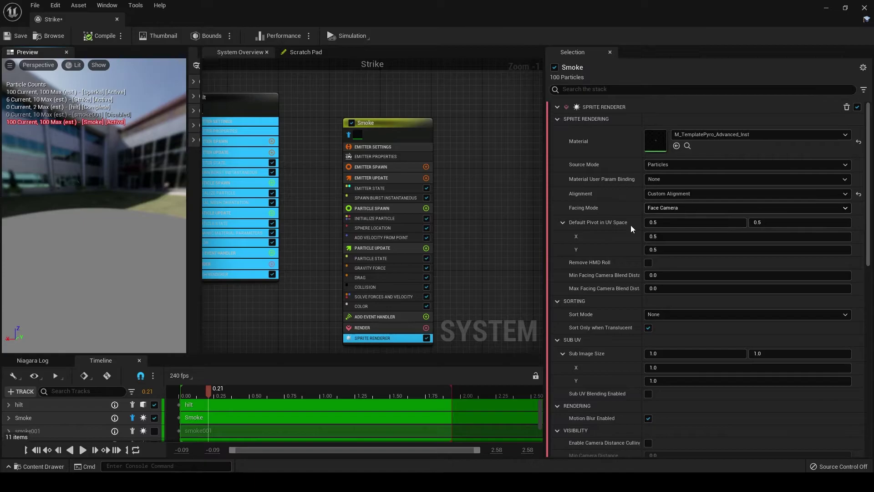
{"action": "left_click", "coordinate": [385, 198]}
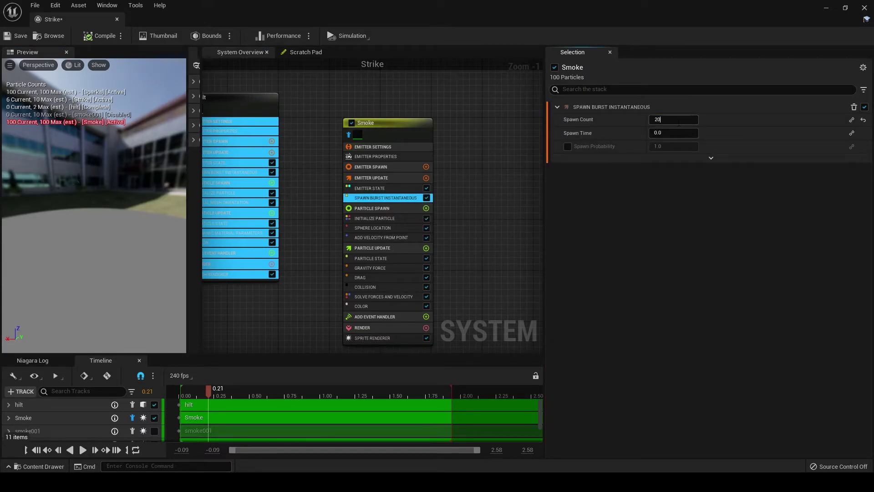
Set the Smoke emitter's initial Sprite Size Mode to Random Uniform, with minimum 100 and maximum 200
{"action": "left_click", "coordinate": [389, 220]}
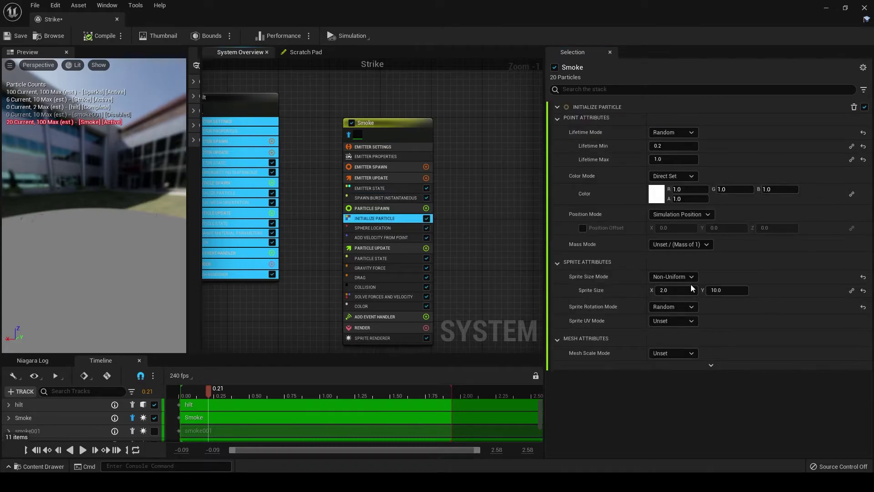
{"action": "left_click", "coordinate": [692, 276]}
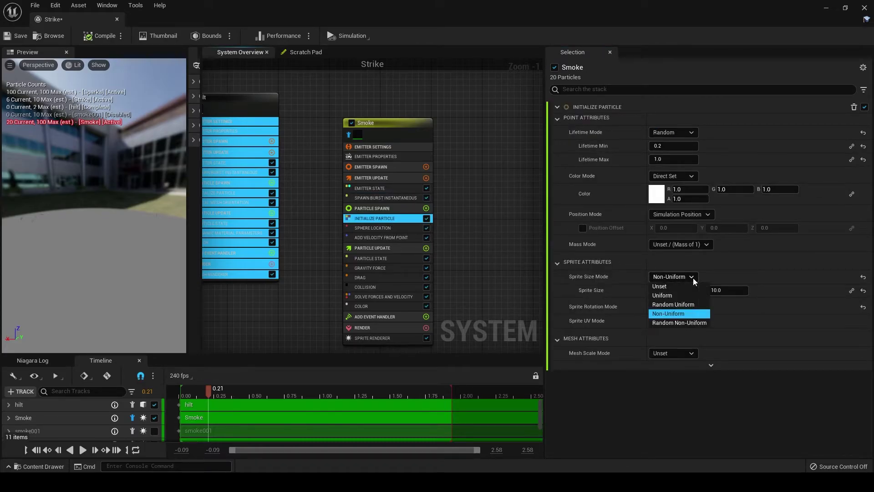
{"action": "left_click", "coordinate": [681, 304]}
{"action": "left_click", "coordinate": [678, 291]}
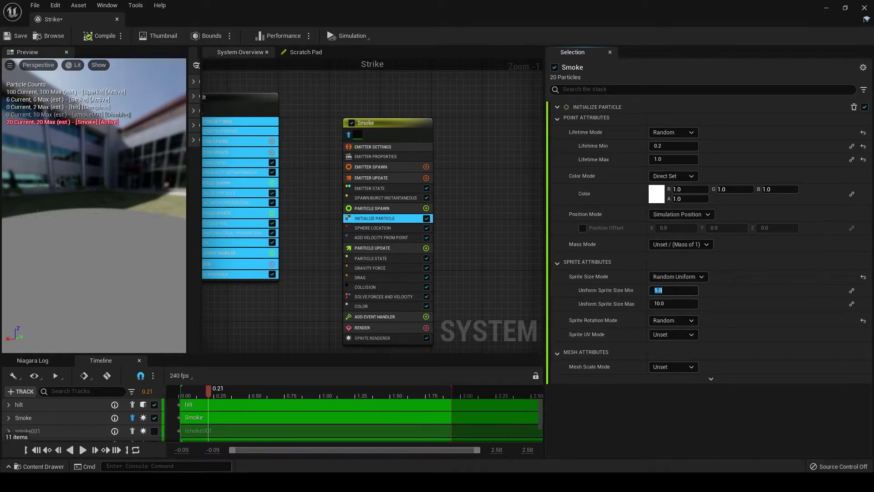
{"action": "left_click", "coordinate": [673, 303]}
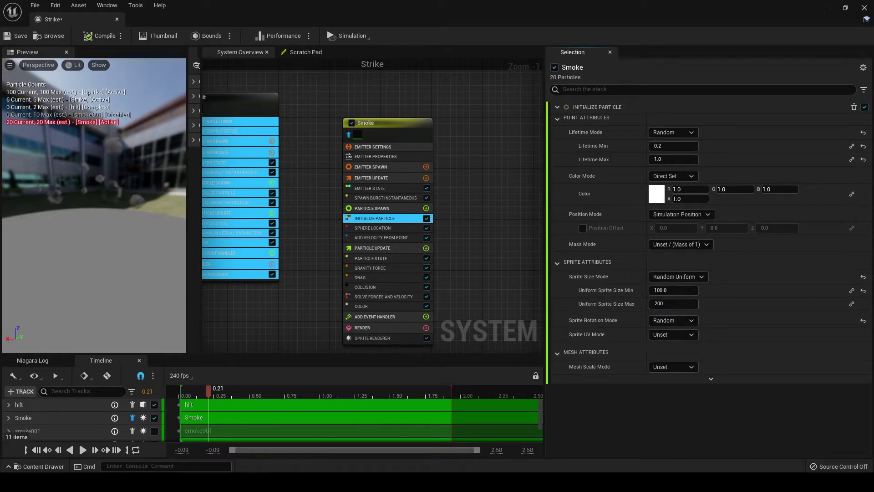
{"action": "type", "text": "200"}
{"action": "key", "text": "Return"}
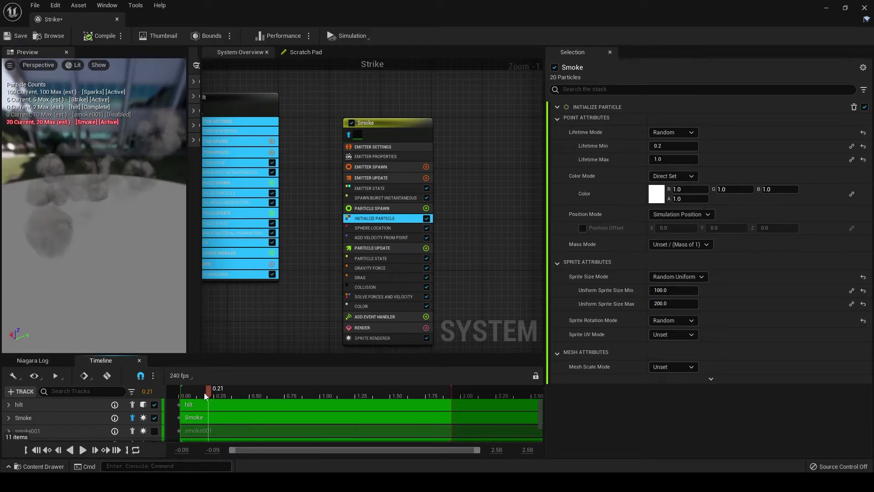
Scrub and play back the timeline to examine how the larger smoke sprites appear and fade in the preview
{"action": "left_click_drag", "start_coordinate": [204, 392], "coordinate": [313, 405]}
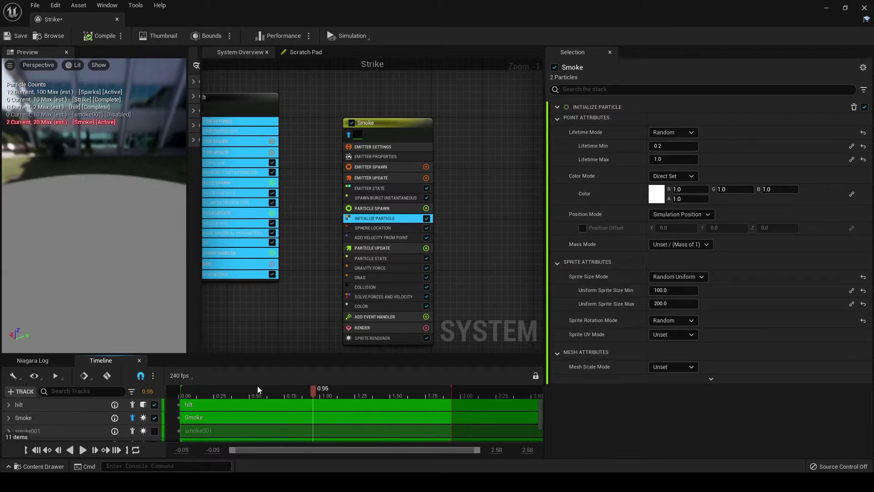
{"action": "left_click", "coordinate": [190, 391]}
{"action": "key", "text": "space"}
{"action": "key", "text": "space"}
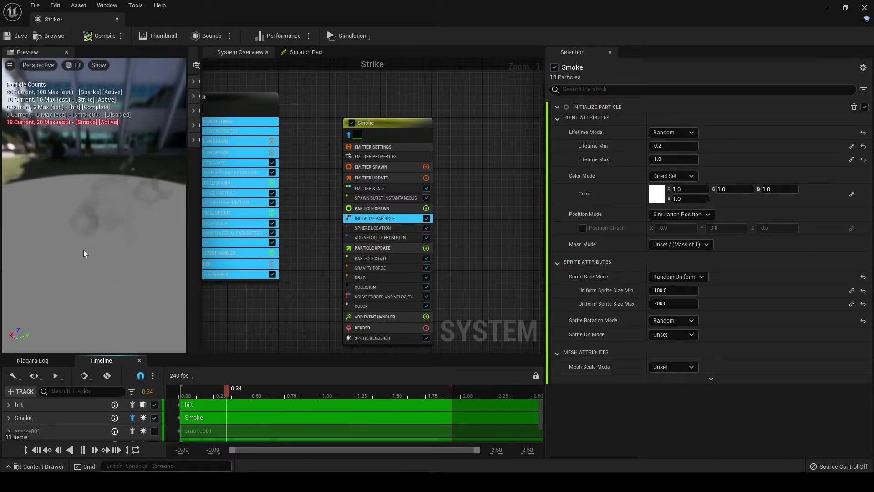
{"action": "left_click", "coordinate": [198, 391]}
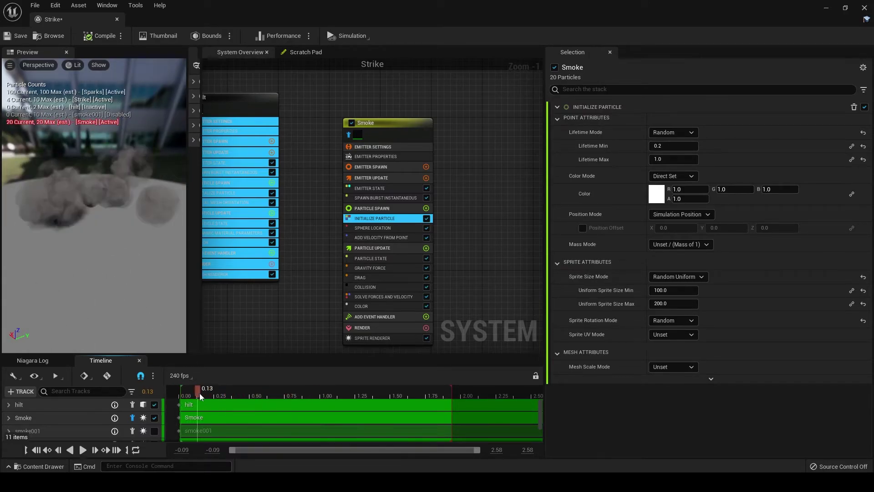
Add a Dynamic Material Parameters module to Smoke's Particle Update and drive its Opacity with Float from Curve
{"action": "left_click", "coordinate": [426, 248]}
{"action": "type", "text": "dyn"}
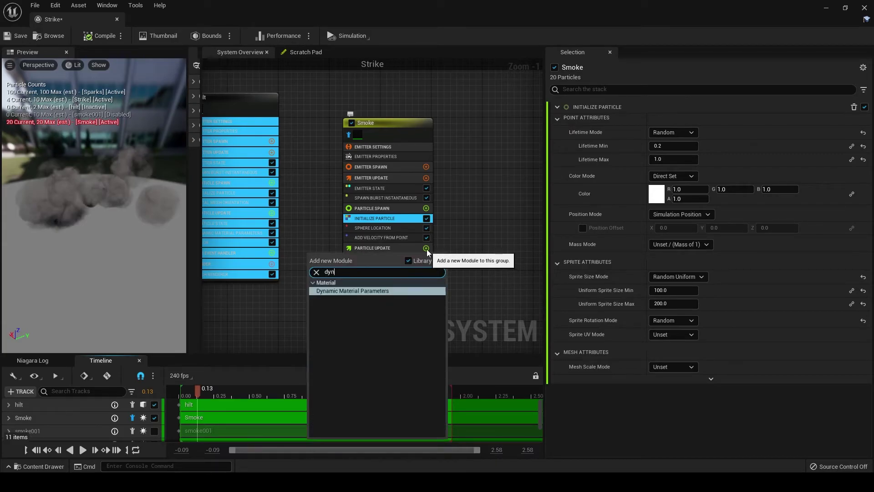
{"action": "key", "text": "Return"}
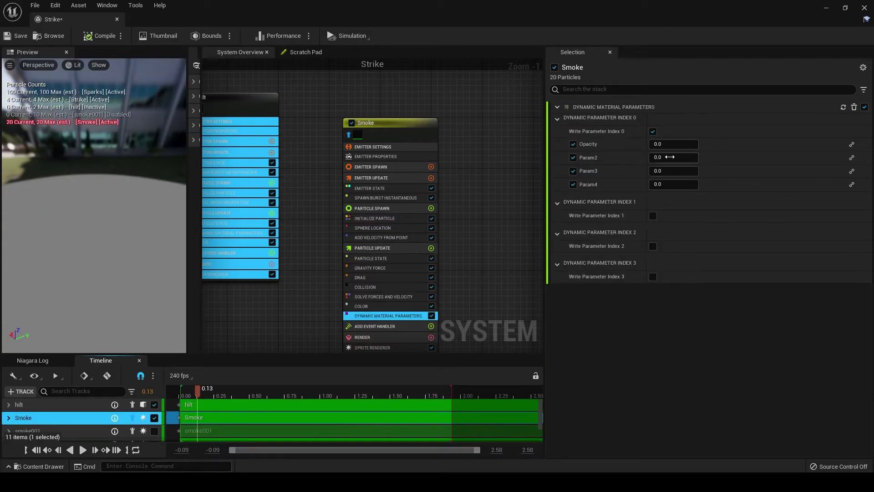
{"action": "left_click", "coordinate": [852, 145]}
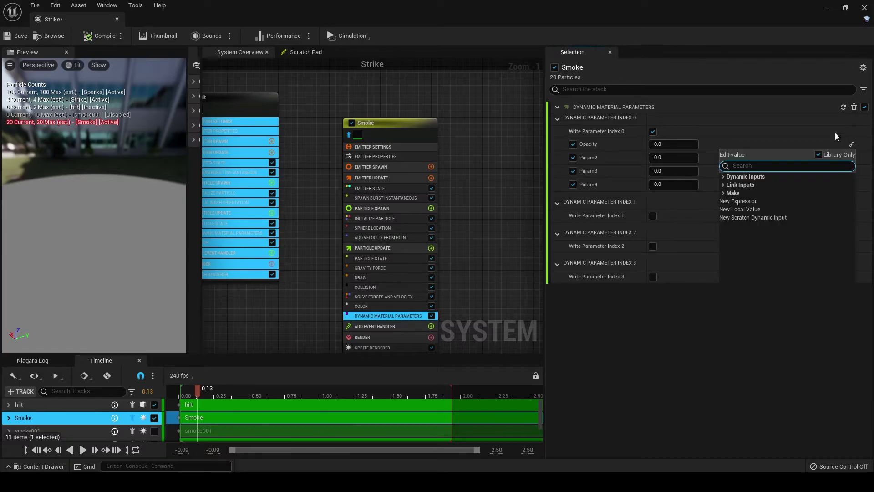
{"action": "type", "text": "curve"}
{"action": "key", "text": "Return"}
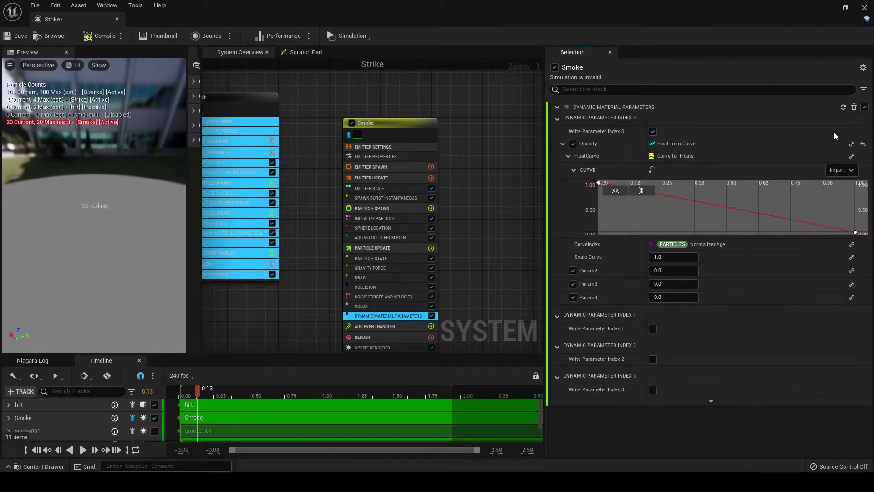
Set the Opacity curve's start and end keys to Auto interpolation and smooth the fade towards the end, checking the smoke around 0.27
{"action": "left_click", "coordinate": [599, 183]}
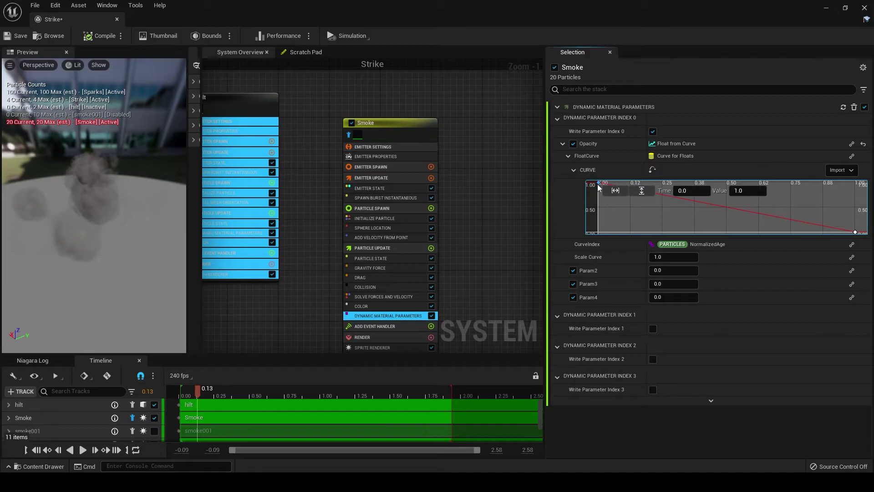
{"action": "right_click", "coordinate": [600, 183]}
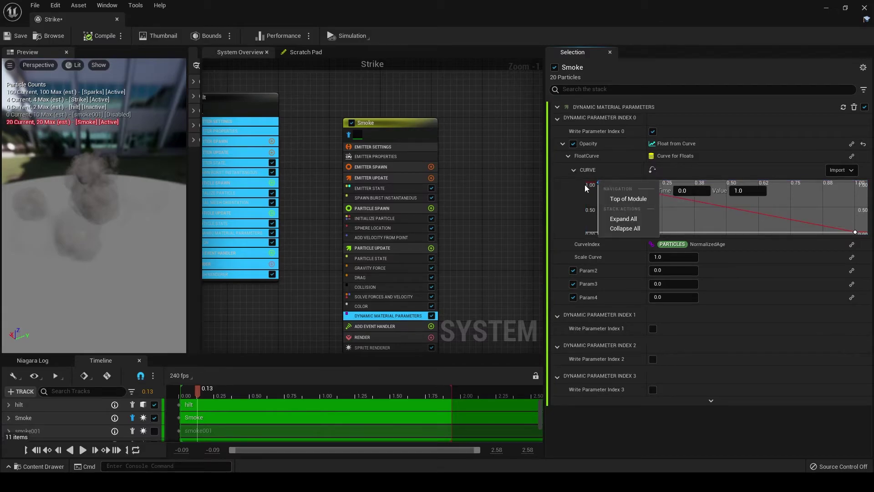
{"action": "left_click", "coordinate": [856, 232]}
{"action": "right_click", "coordinate": [857, 234]}
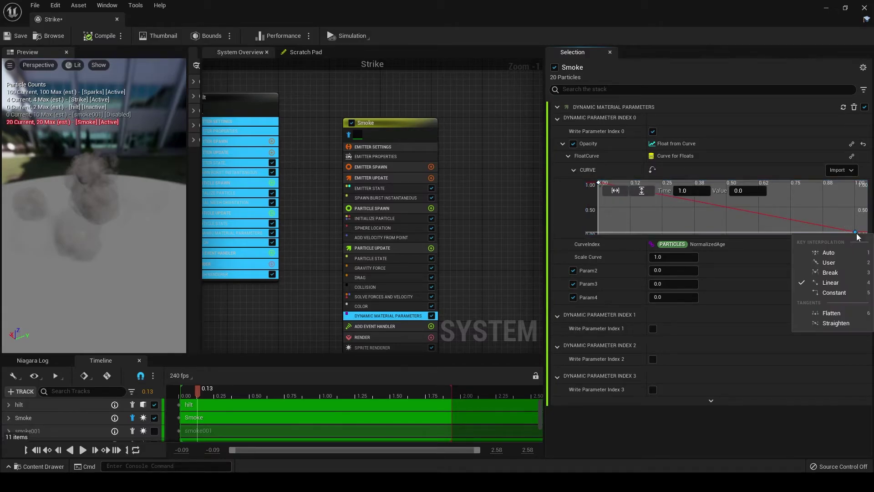
{"action": "left_click", "coordinate": [828, 252]}
{"action": "left_click_drag", "start_coordinate": [594, 196], "coordinate": [593, 182]}
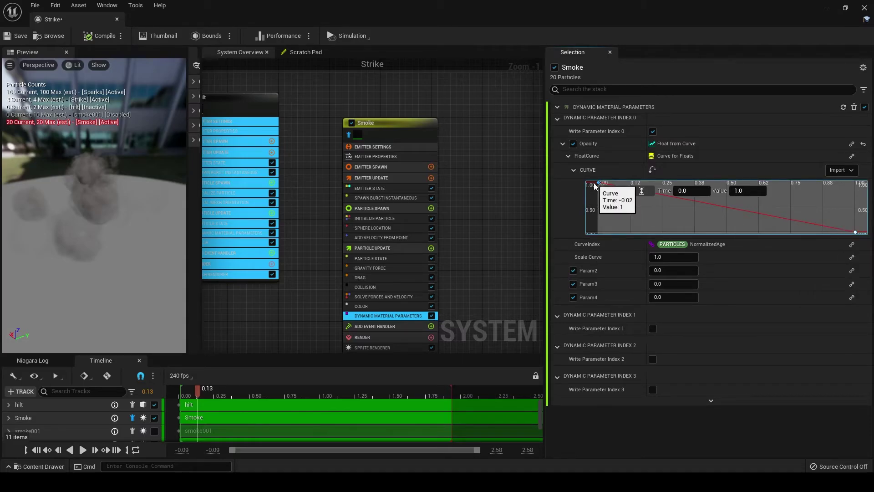
{"action": "right_click", "coordinate": [596, 183]}
{"action": "left_click", "coordinate": [628, 221]}
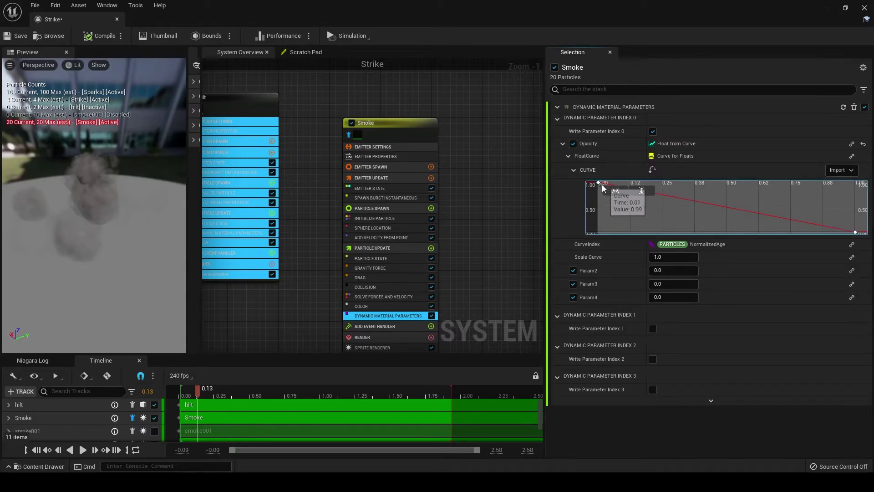
{"action": "left_click", "coordinate": [599, 183]}
{"action": "right_click", "coordinate": [598, 183]}
{"action": "left_click", "coordinate": [629, 200]}
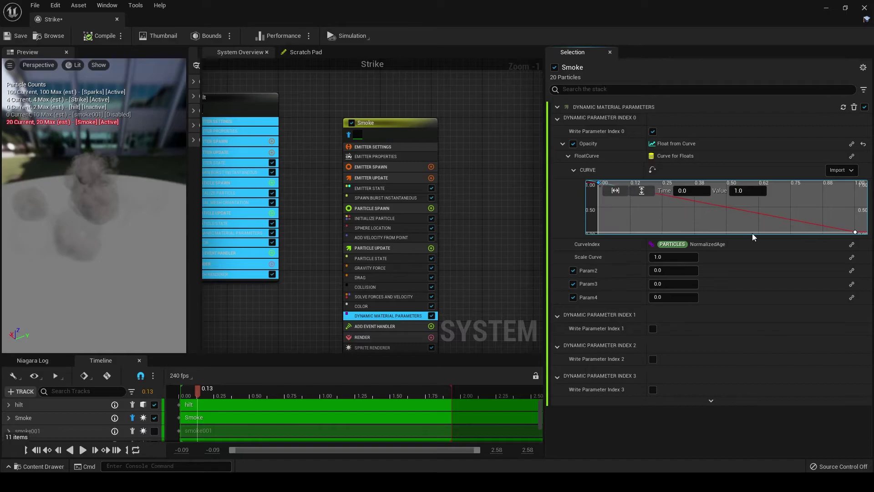
{"action": "left_click_drag", "start_coordinate": [860, 237], "coordinate": [827, 231]}
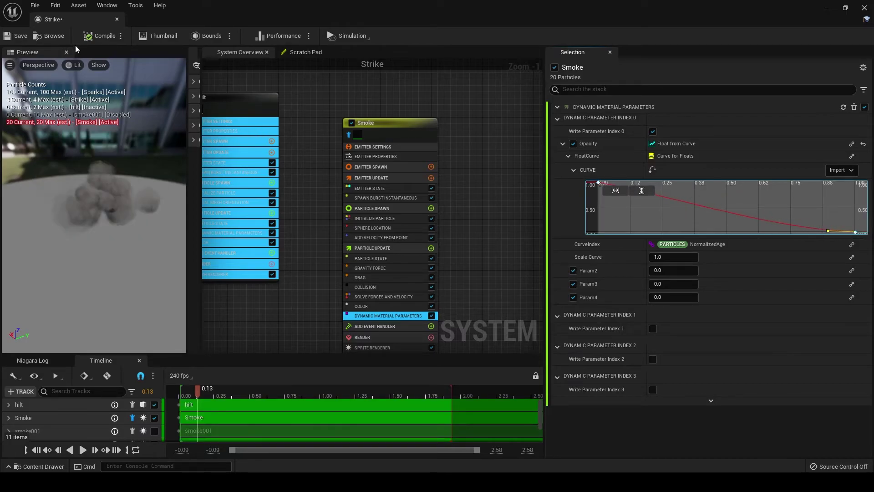
{"action": "left_click_drag", "start_coordinate": [196, 387], "coordinate": [217, 398]}
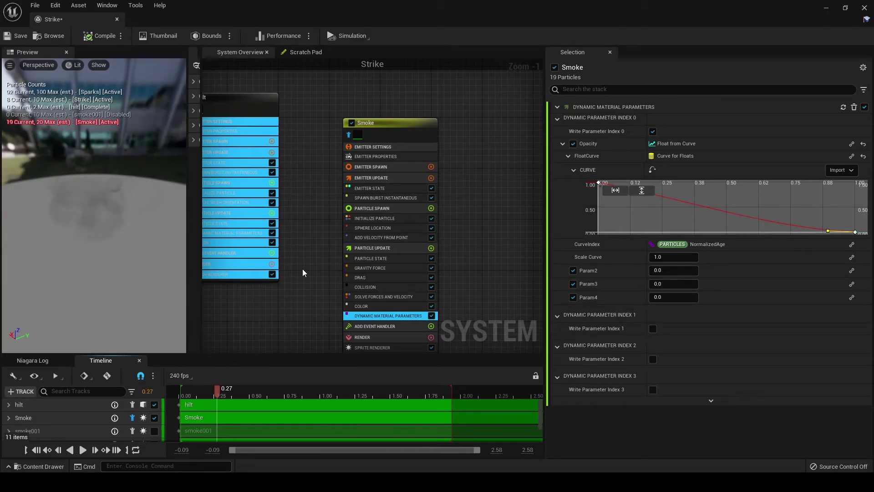
Set the Smoke emitter's Add Velocity from Point strength to a minimum of 50 and maximum of 150, and scrub to check the motion
{"action": "left_click", "coordinate": [394, 238]}
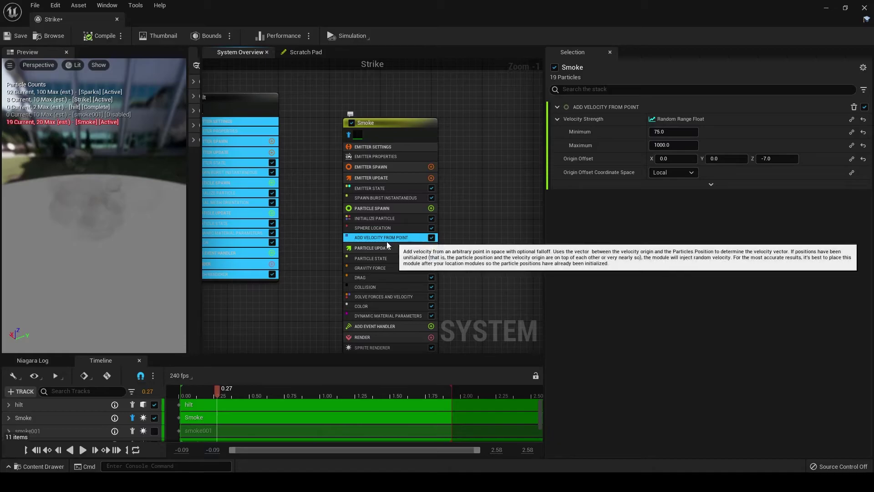
{"action": "type", "text": "5"}
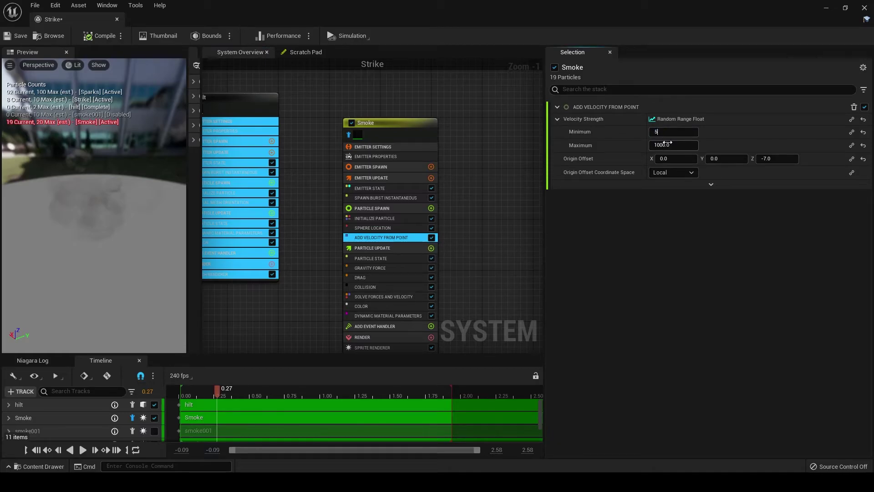
{"action": "type", "text": "0"}
{"action": "left_click", "coordinate": [666, 145]}
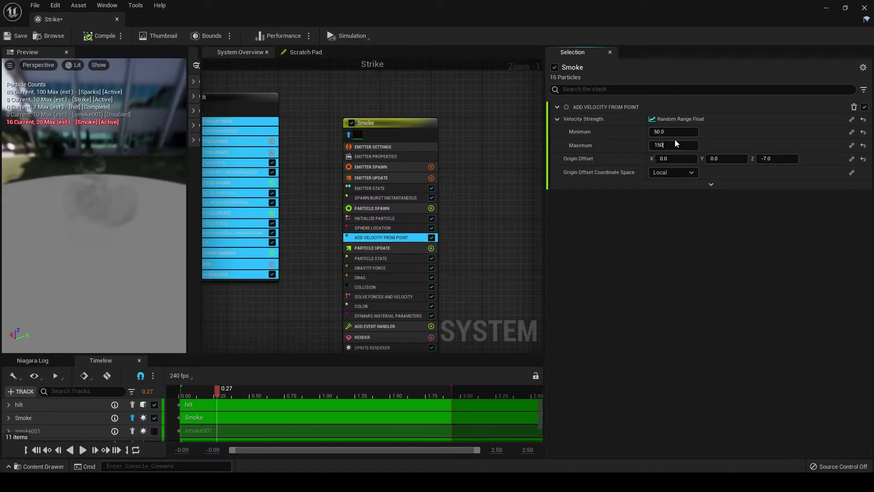
{"action": "key", "text": "Return"}
{"action": "left_click_drag", "start_coordinate": [216, 394], "coordinate": [202, 405]}
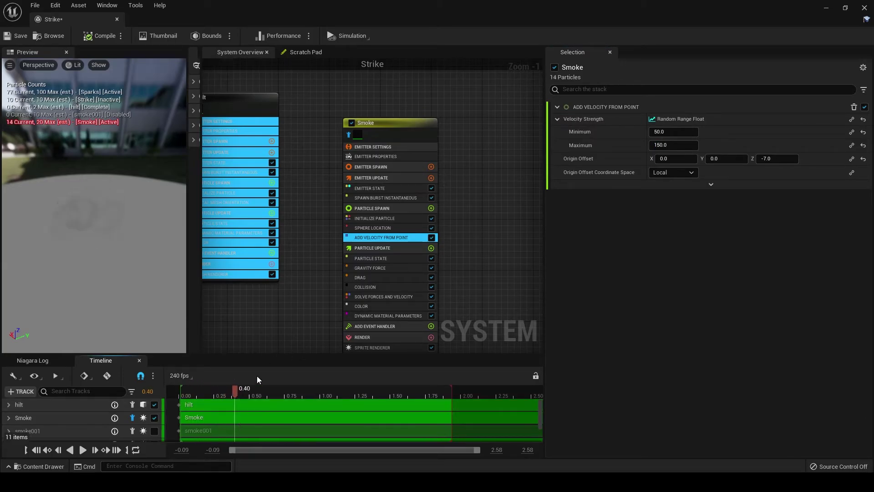
Disable the Smoke emitter's Gravity Force module and scrub the timeline to check the smoke's movement
{"action": "left_click", "coordinate": [412, 268]}
{"action": "left_click", "coordinate": [431, 268]}
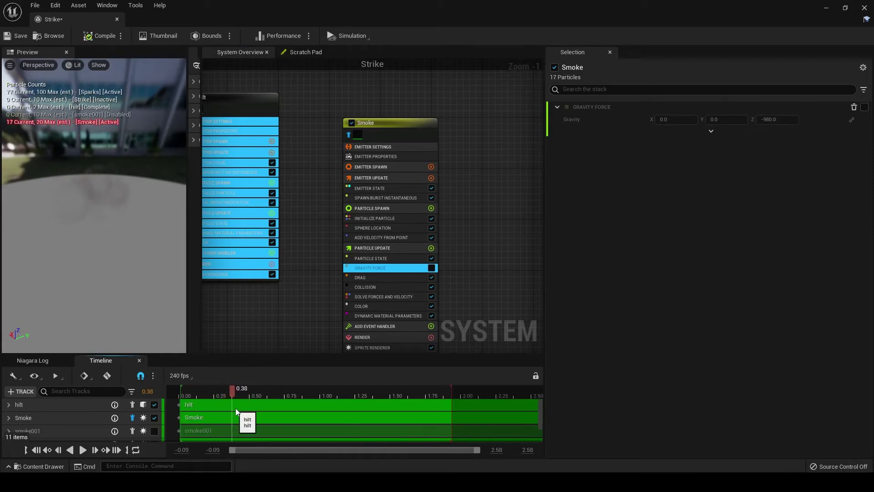
{"action": "left_click_drag", "start_coordinate": [193, 413], "coordinate": [233, 413]}
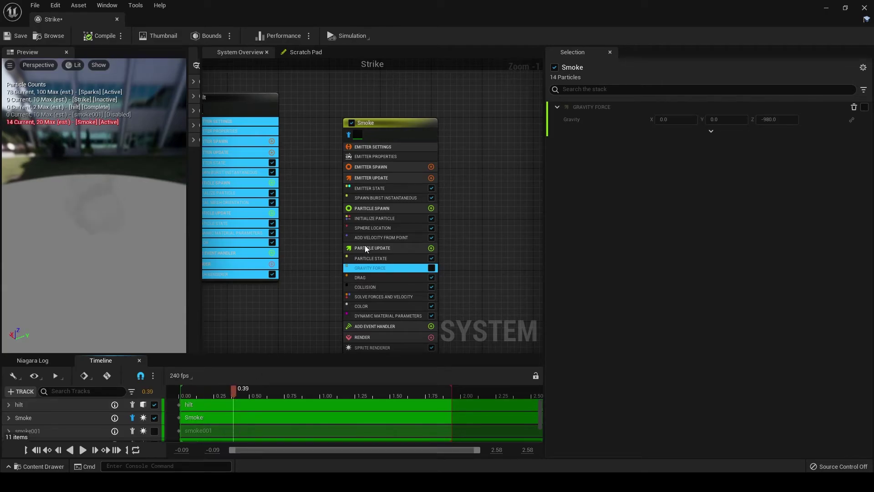
Set the Smoke particles' Lifetime Max to 2 and scrub to about 0.95 to check how long they persist
{"action": "left_click", "coordinate": [380, 218]}
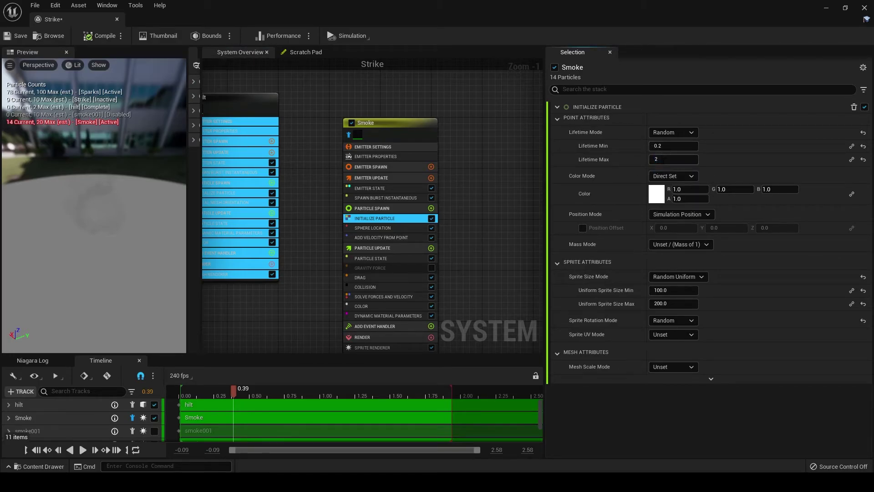
{"action": "key", "text": "Return"}
{"action": "left_click_drag", "start_coordinate": [190, 397], "coordinate": [313, 404]}
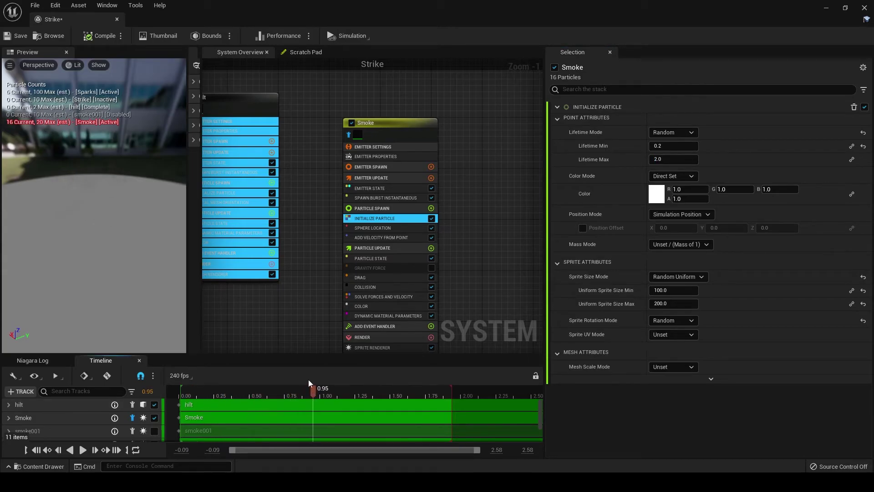
Return the timeline to the start and examine the combined effect alongside the hilt, Strike and Sparks emitters
{"action": "right_click_drag", "start_coordinate": [303, 288], "coordinate": [384, 279]}
{"action": "left_click", "coordinate": [429, 125]}
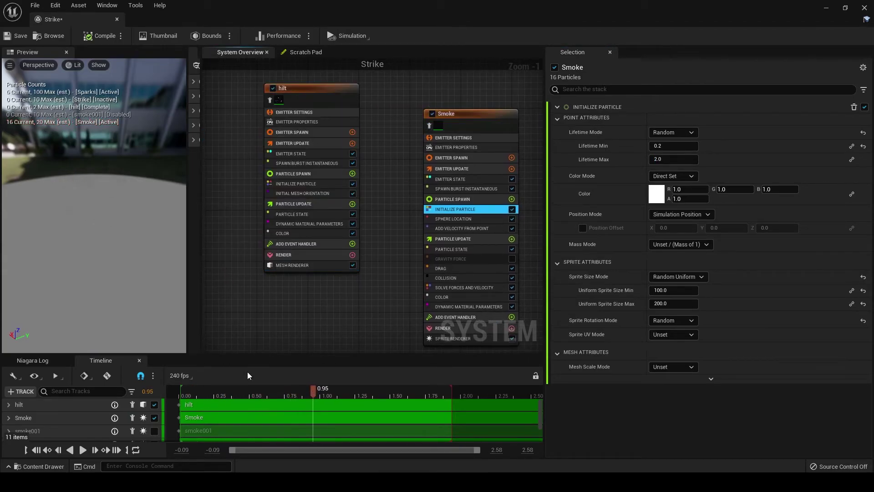
{"action": "left_click_drag", "start_coordinate": [204, 397], "coordinate": [178, 404]}
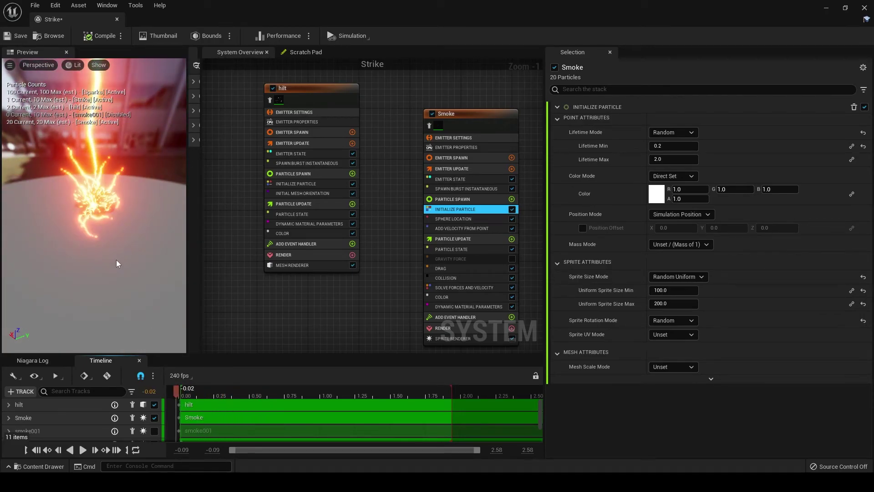
{"action": "right_click_drag", "start_coordinate": [225, 274], "coordinate": [378, 297]}
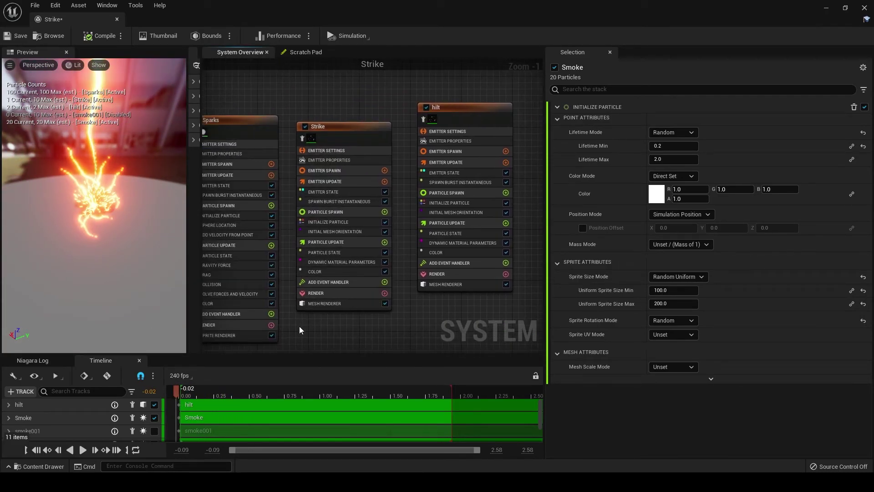
{"action": "right_click_drag", "start_coordinate": [299, 326], "coordinate": [411, 320]}
{"action": "right_click_drag", "start_coordinate": [464, 325], "coordinate": [422, 334]}
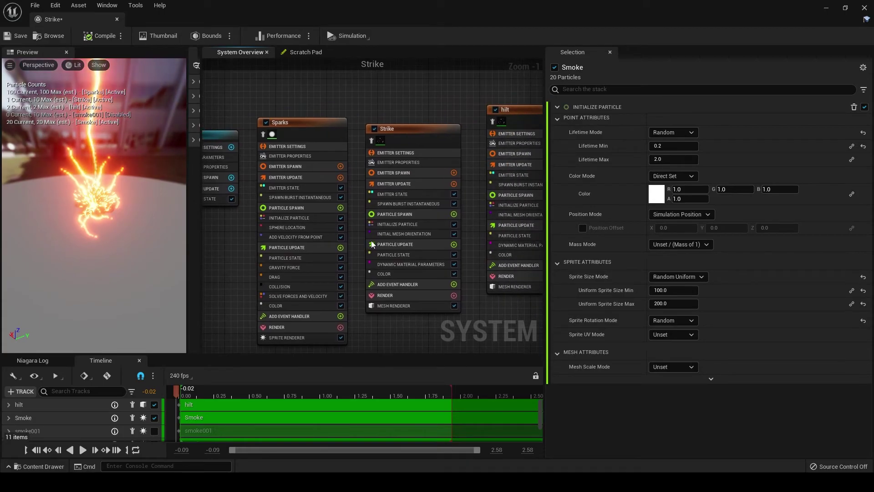
Open Strike's Dynamic Material Parameters, isolate the Strike emitter and the hilt emitter in turn, and scrub the timeline to examine their glow
{"action": "left_click", "coordinate": [405, 264]}
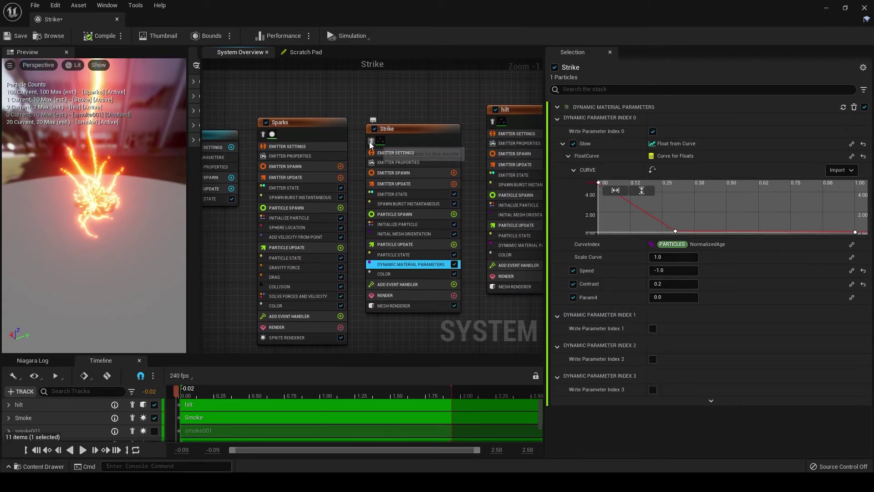
{"action": "left_click_drag", "start_coordinate": [200, 390], "coordinate": [232, 394]}
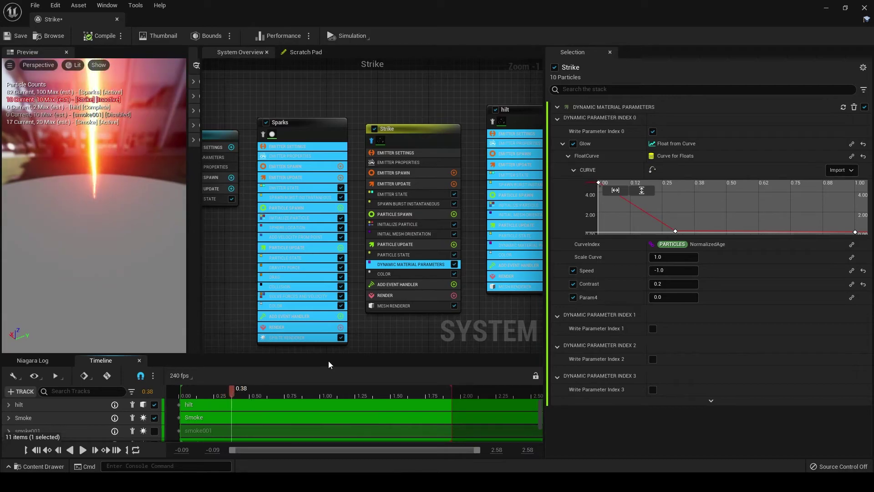
{"action": "right_click_drag", "start_coordinate": [417, 344], "coordinate": [359, 352]}
{"action": "left_click", "coordinate": [456, 122]}
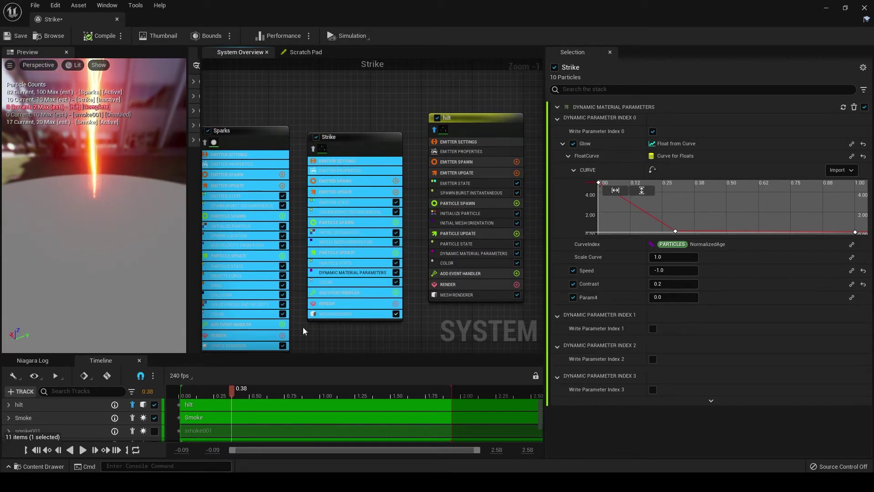
{"action": "left_click_drag", "start_coordinate": [206, 389], "coordinate": [196, 403]}
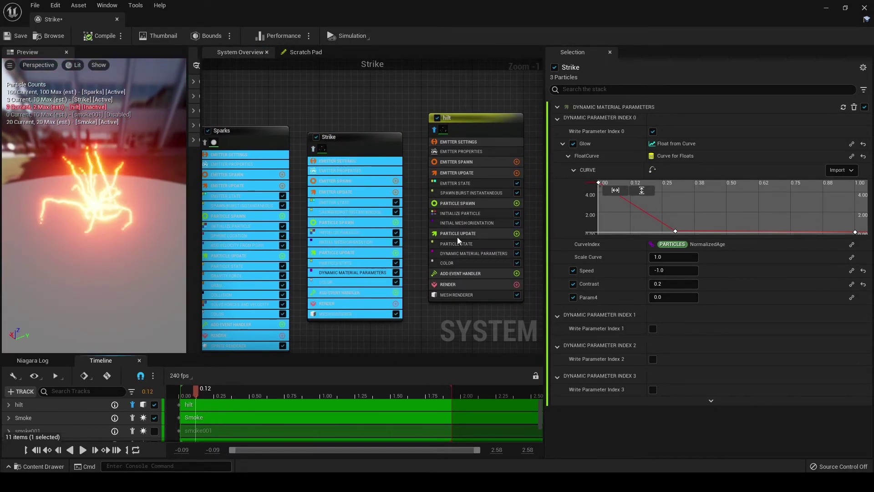
Drive the hilt emitter's Glow dynamic material parameter with Float from Curve and select the curve's first key
{"action": "left_click", "coordinate": [468, 255]}
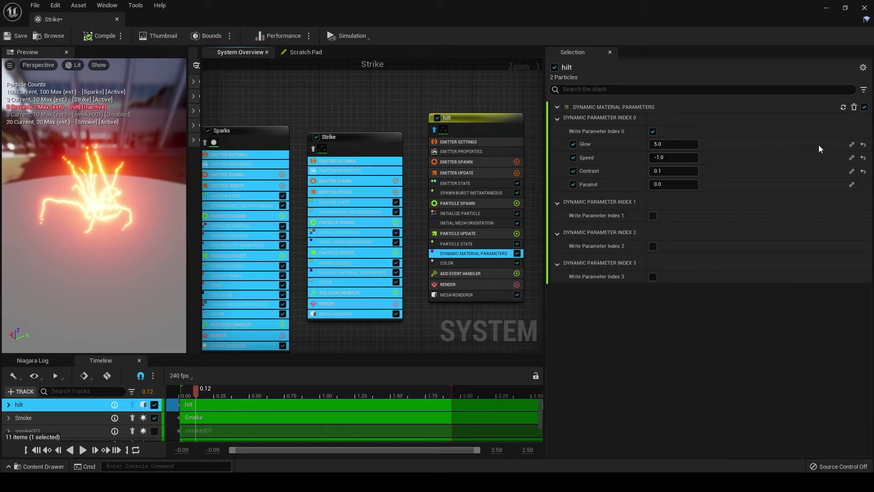
{"action": "left_click", "coordinate": [852, 145]}
{"action": "type", "text": "cu"}
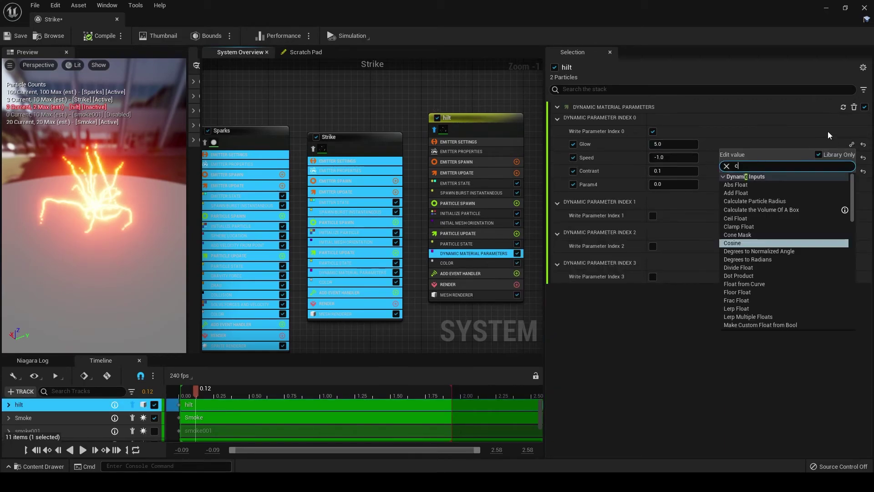
{"action": "type", "text": "curv"}
{"action": "key", "text": "Return"}
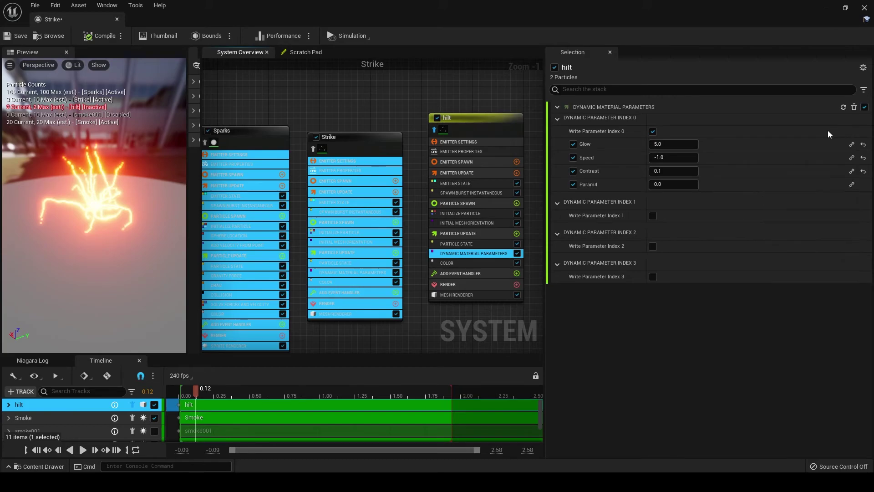
{"action": "left_click_drag", "start_coordinate": [634, 222], "coordinate": [572, 165]}
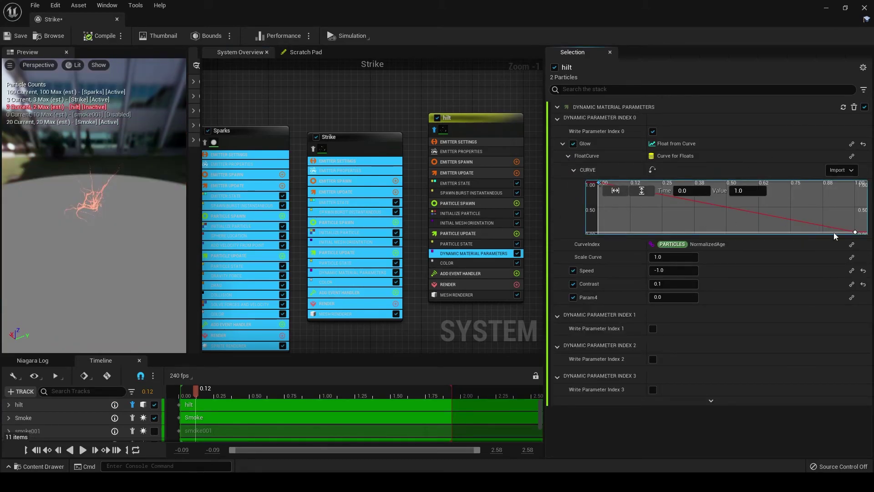
Add a key to the hilt emitter's Glow curve at time 0.3 with a value of 0.1
{"action": "right_click", "coordinate": [701, 201]}
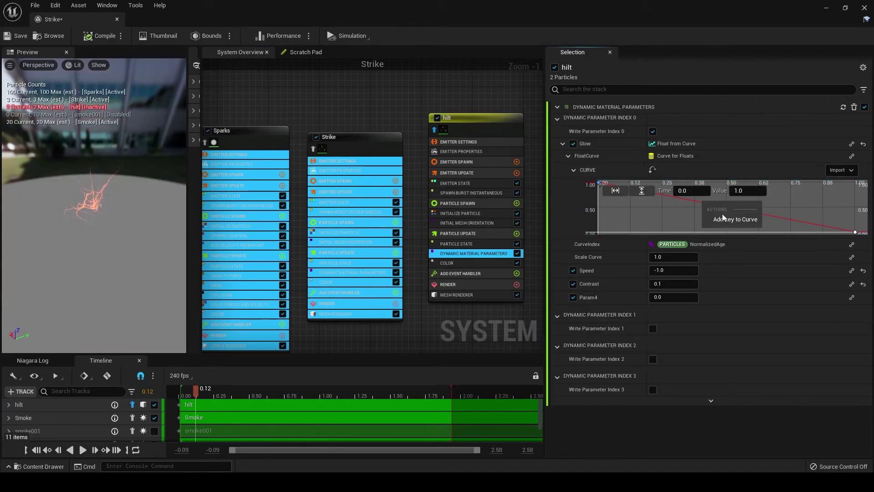
{"action": "left_click", "coordinate": [725, 217]}
{"action": "left_click", "coordinate": [691, 190]}
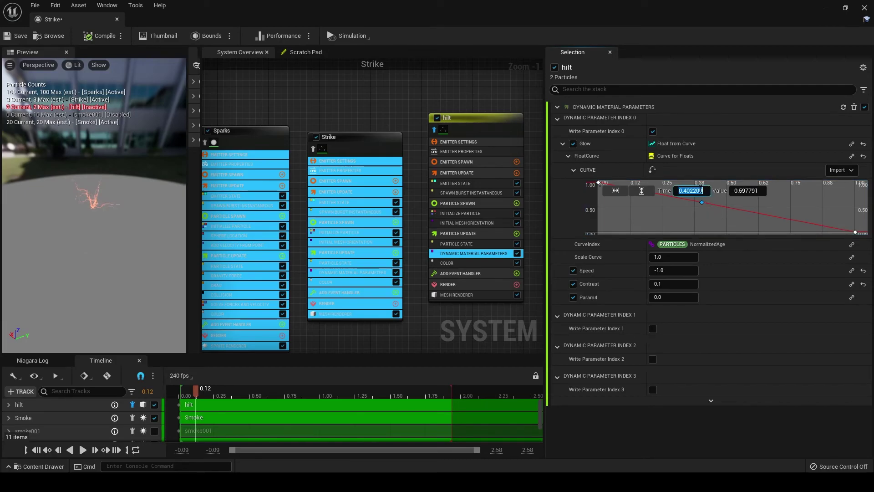
{"action": "type", "text": ".3"}
{"action": "key", "text": "Tab"}
{"action": "type", "text": ".1"}
{"action": "key", "text": "Return"}
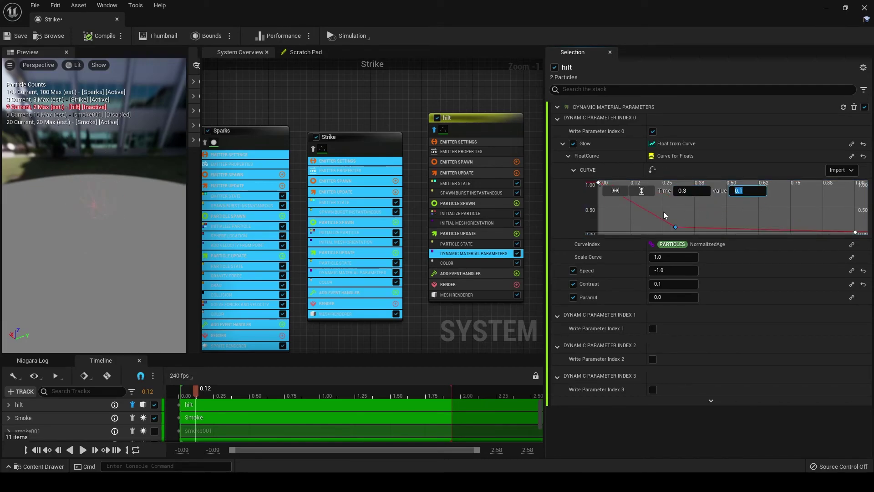
Set the hilt particles' Lifetime to a minimum of 0.2 and maximum of 0.3, end the emitter isolation, and play the effect
{"action": "left_click", "coordinate": [493, 214]}
{"action": "left_click", "coordinate": [683, 171]}
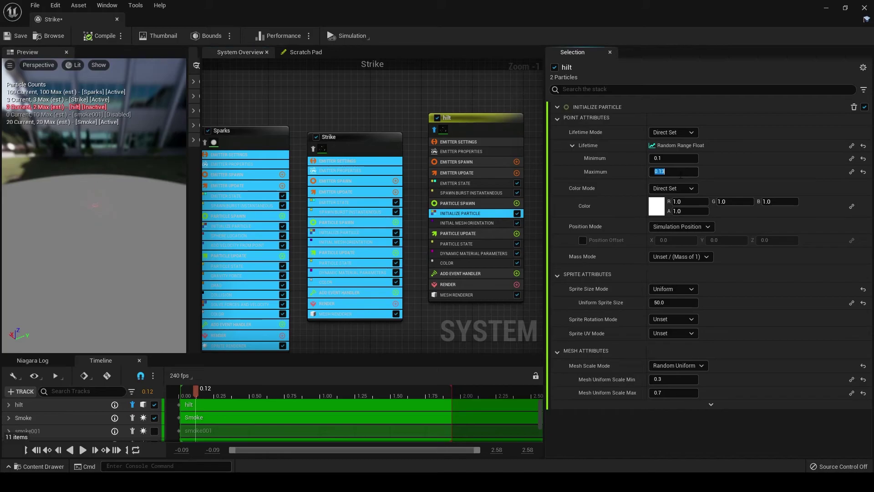
{"action": "left_click", "coordinate": [682, 160]}
{"action": "type", "text": ".2"}
{"action": "left_click", "coordinate": [674, 173]}
{"action": "type", "text": "0.3"}
{"action": "key", "text": "Return"}
{"action": "mouse_move", "coordinate": [187, 390]}
{"action": "left_mouse_down"}
{"action": "mouse_move", "coordinate": [215, 395]}
{"action": "mouse_move", "coordinate": [188, 390]}
{"action": "left_mouse_up"}
{"action": "left_click", "coordinate": [436, 130]}
{"action": "key", "text": "space"}
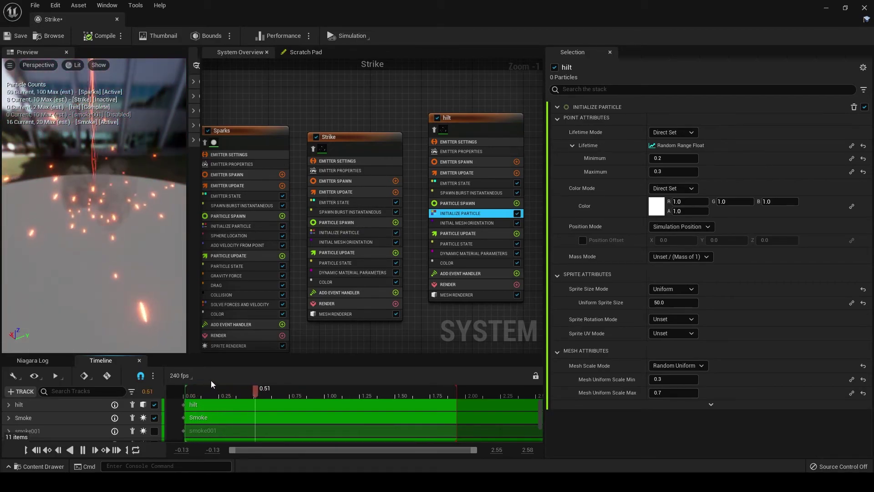
{"action": "key", "text": "space"}
Raise the hilt particles' Lifetime Minimum to 0.3 and replay the effect
{"action": "left_click", "coordinate": [666, 161]}
{"action": "type", "text": ".3"}
{"action": "key", "text": "Return"}
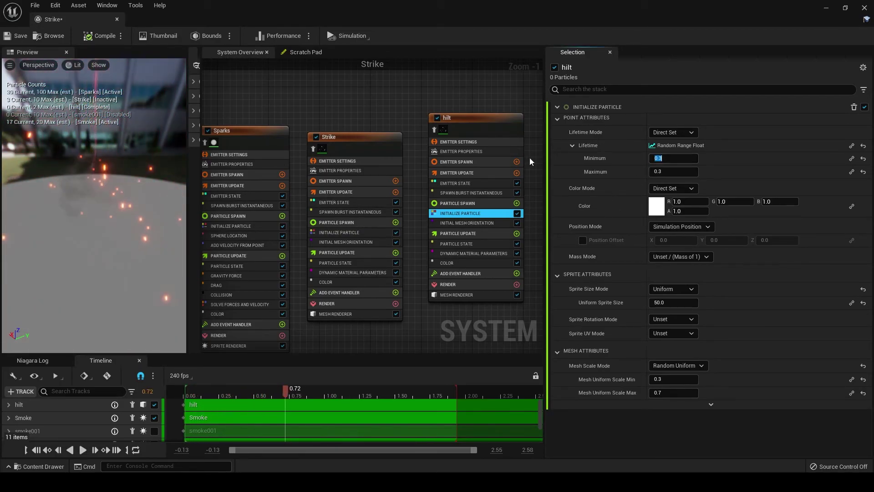
{"action": "key", "text": "space"}
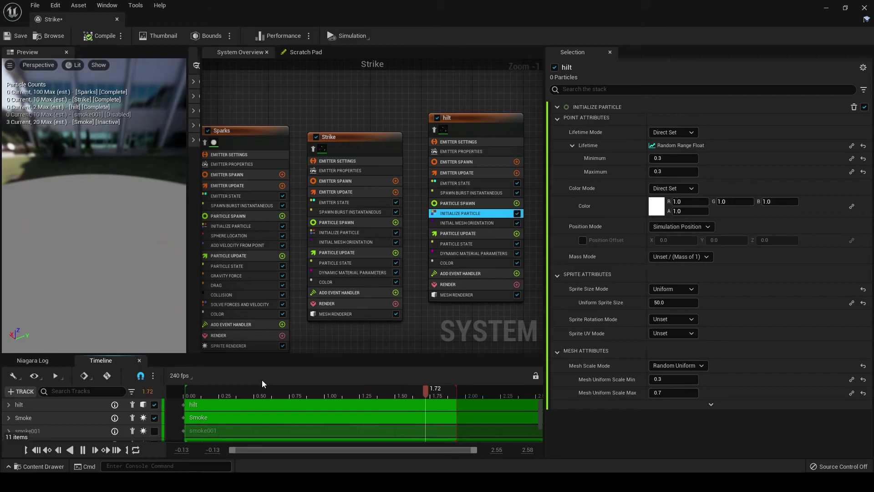
{"action": "key", "text": "space"}
Set the first key of the hilt emitter's Glow curve to a value of 5, compile, and scrub the timeline
{"action": "left_click", "coordinate": [473, 253]}
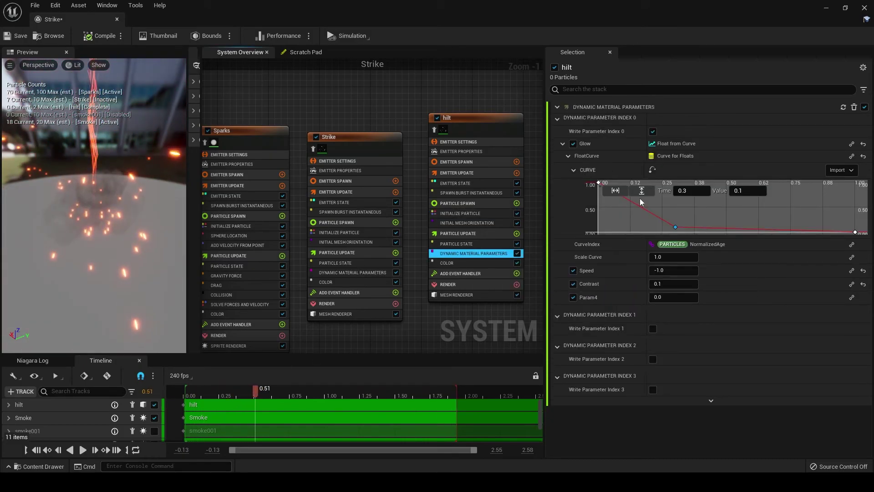
{"action": "right_click_drag", "start_coordinate": [699, 210], "coordinate": [718, 229]}
{"action": "left_click", "coordinate": [749, 193]}
{"action": "type", "text": "5"}
{"action": "key", "text": "Return"}
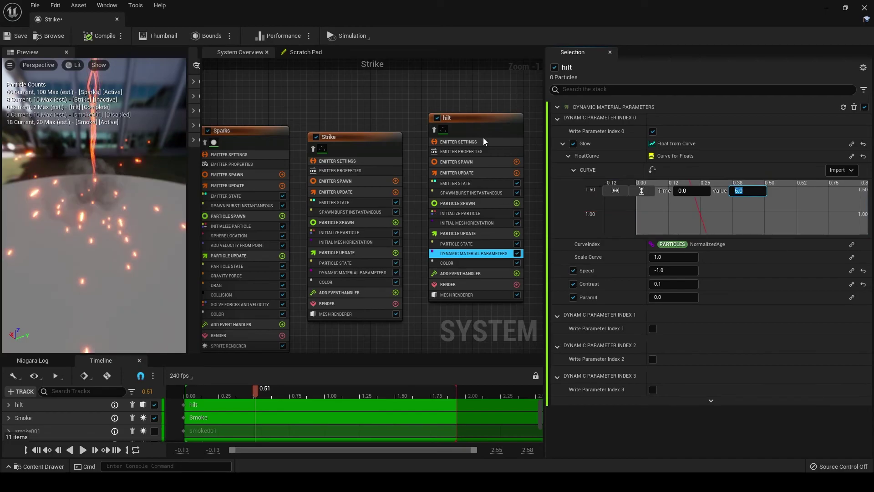
{"action": "left_click", "coordinate": [103, 40]}
{"action": "mouse_move", "coordinate": [200, 390]}
{"action": "left_mouse_down"}
{"action": "mouse_move", "coordinate": [188, 392]}
{"action": "mouse_move", "coordinate": [223, 400]}
{"action": "mouse_move", "coordinate": [202, 390]}
{"action": "left_mouse_up"}
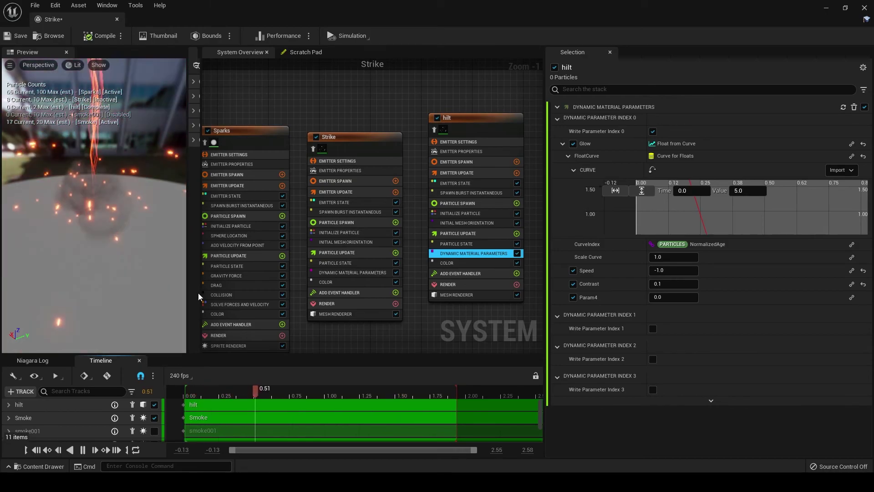
{"action": "left_click", "coordinate": [196, 405]}
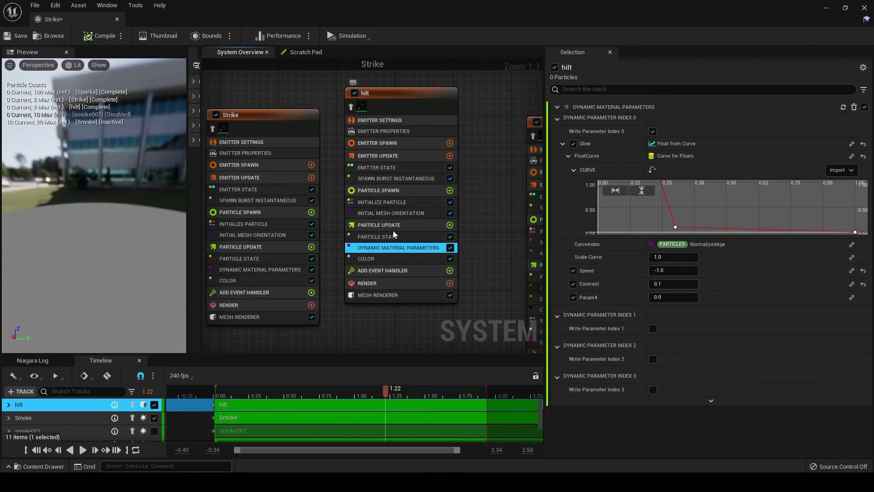
Rename the hilt emitter as Ground_Tendrils
{"action": "right_click", "coordinate": [389, 98]}
{"action": "left_click", "coordinate": [423, 137]}
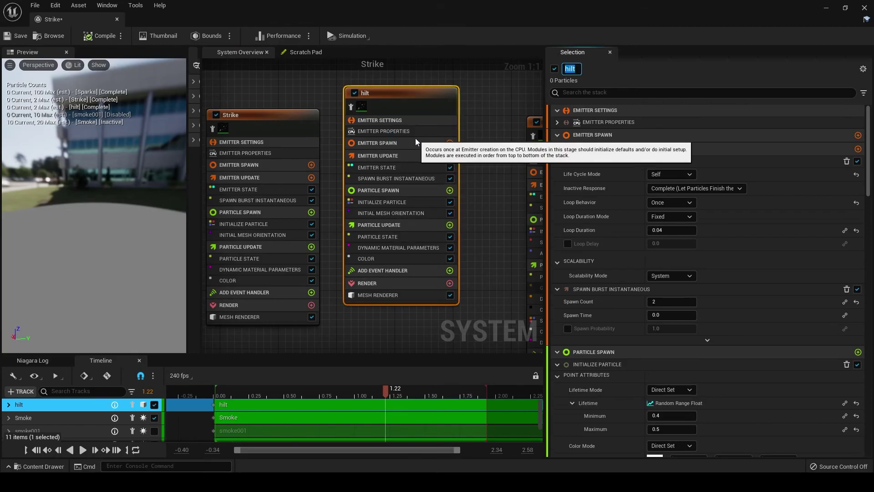
{"action": "type", "text": "Ground_d"}
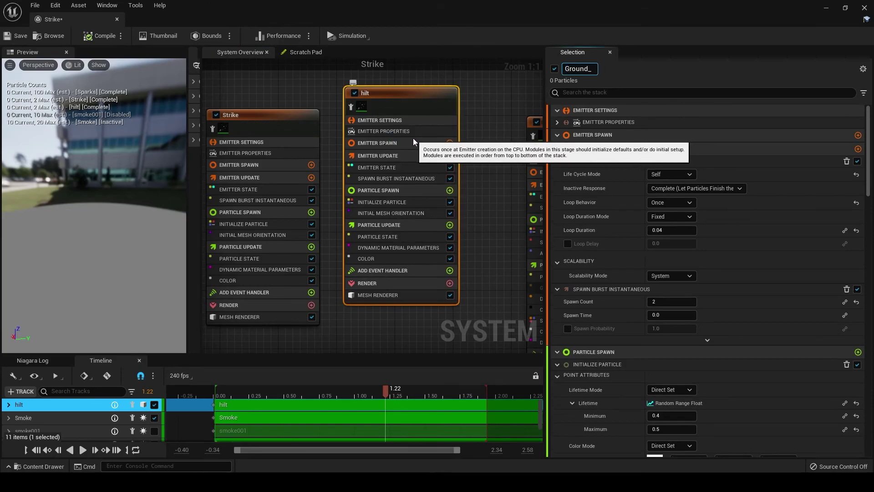
{"action": "type", "text": "endrils"}
{"action": "key", "text": "Return"}
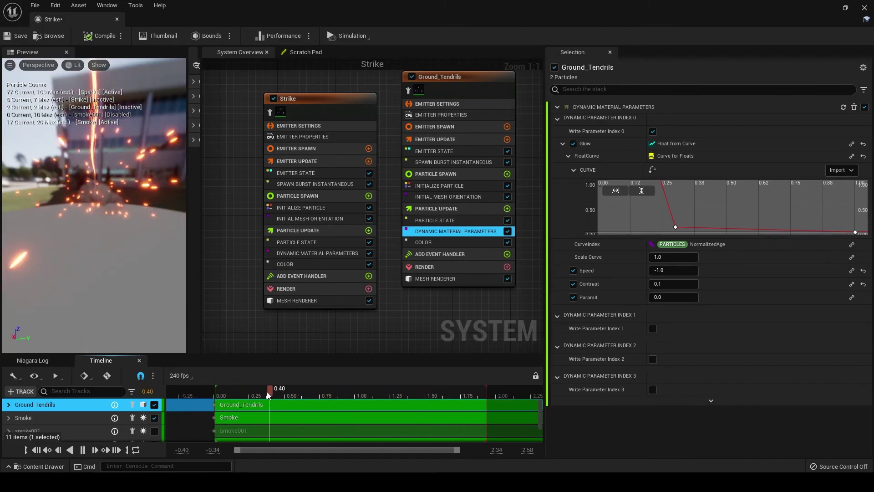
Move the timeline to 0.88 and set the Strike emitter's Loop Behavior to Once
{"action": "left_click", "coordinate": [338, 394]}
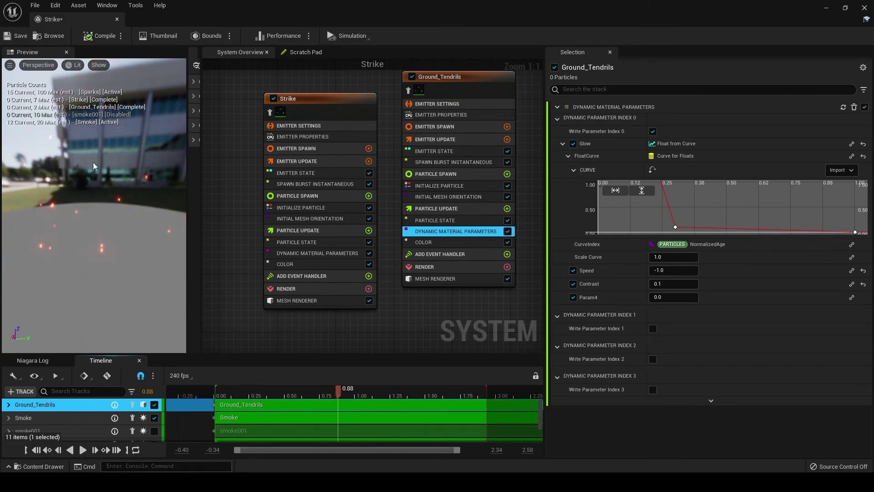
{"action": "left_click", "coordinate": [337, 176]}
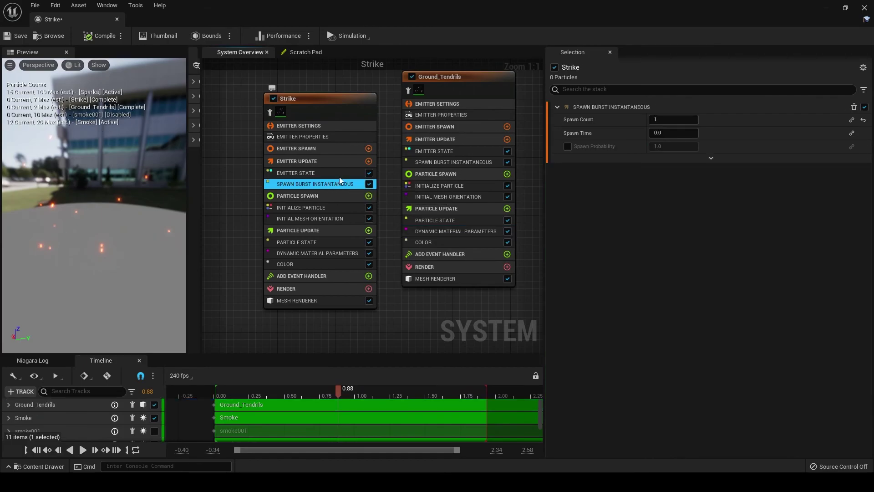
{"action": "left_click", "coordinate": [678, 150]}
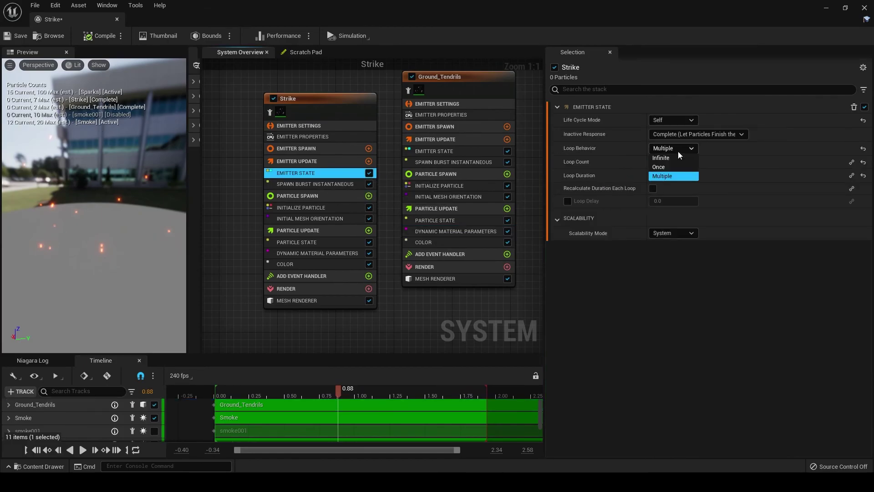
{"action": "left_click", "coordinate": [676, 157]}
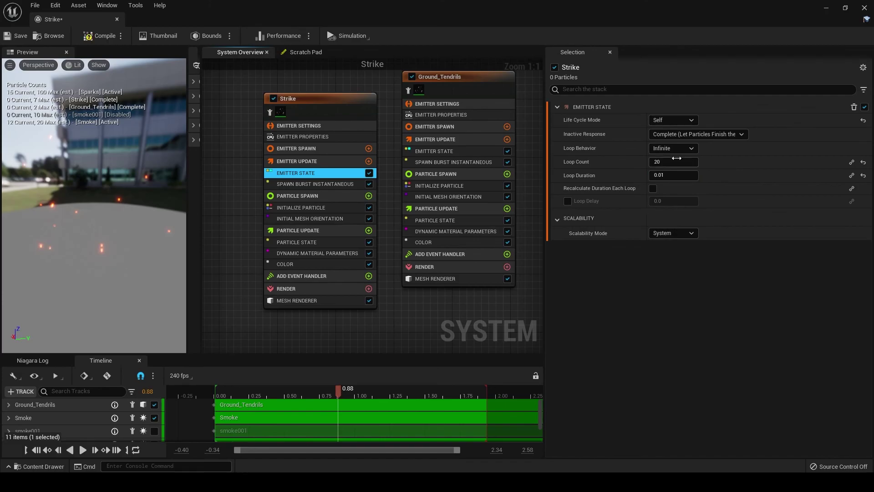
{"action": "left_click", "coordinate": [682, 149]}
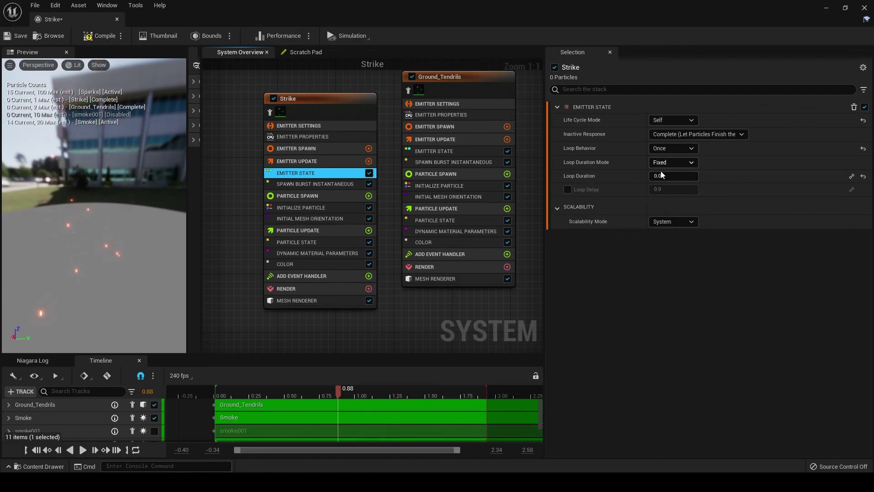
Set the Strike emitter's instantaneous burst Spawn Count to 2
{"action": "left_click", "coordinate": [339, 184]}
{"action": "left_click", "coordinate": [664, 119]}
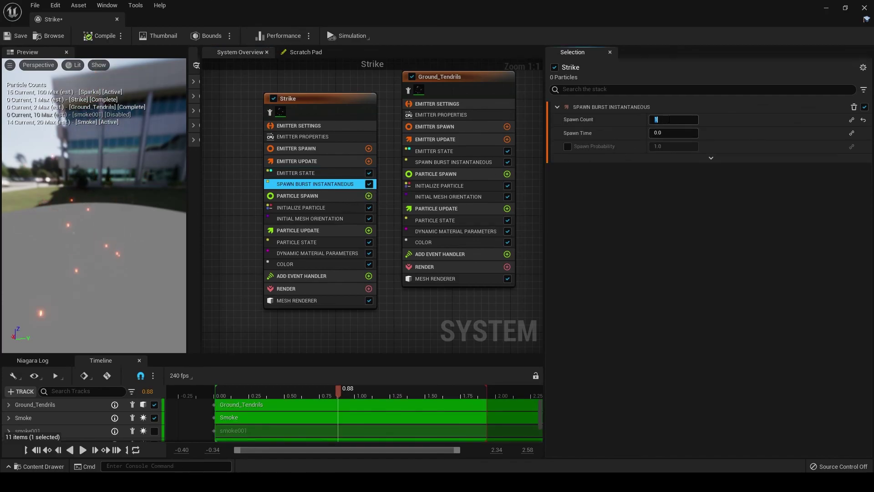
{"action": "type", "text": "2"}
{"action": "key", "text": "Return"}
Set the Strike particles' Lifetime to 0.3 and scrub to about 0.33 to check the lightning
{"action": "left_click", "coordinate": [294, 207]}
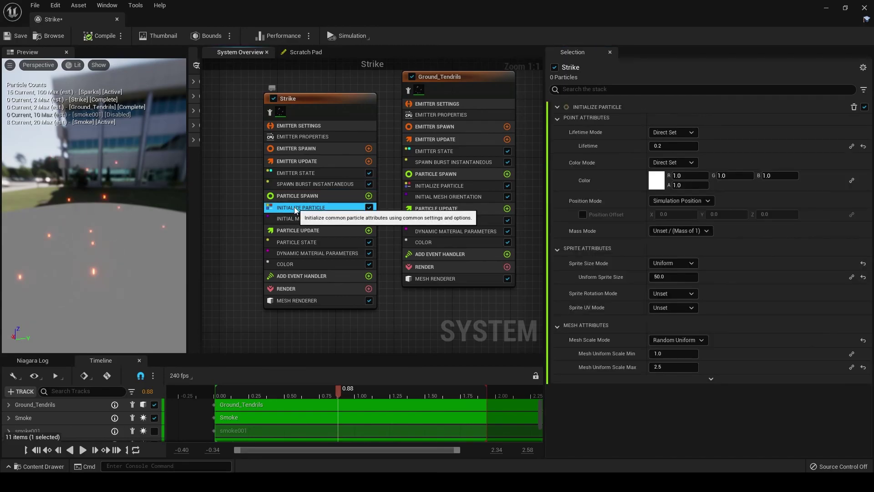
{"action": "left_click", "coordinate": [673, 146]}
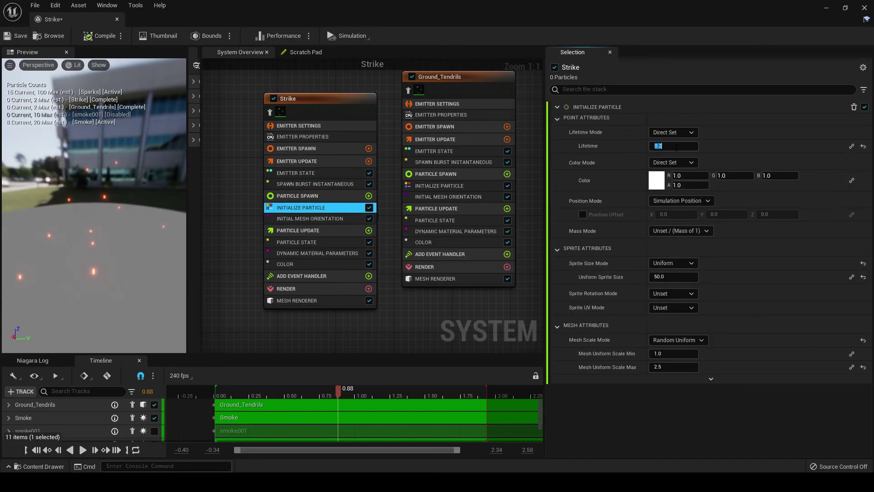
{"action": "key", "text": "Return"}
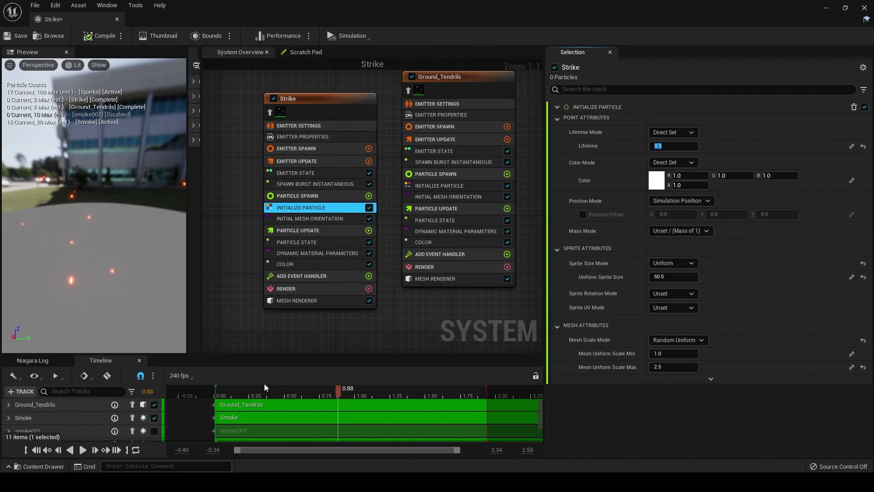
{"action": "mouse_move", "coordinate": [256, 389]}
{"action": "left_mouse_down"}
{"action": "mouse_move", "coordinate": [207, 405]}
{"action": "mouse_move", "coordinate": [241, 405]}
{"action": "mouse_move", "coordinate": [232, 393]}
{"action": "mouse_move", "coordinate": [261, 387]}
{"action": "left_mouse_up"}
{"action": "key", "text": "space"}
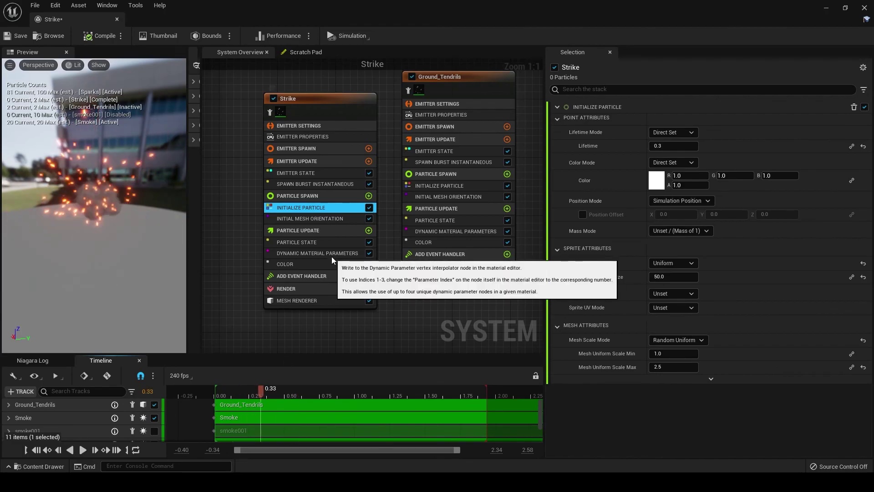
Set the first key of the Strike emitter's Glow curve to a value of 10
{"action": "left_click", "coordinate": [332, 253]}
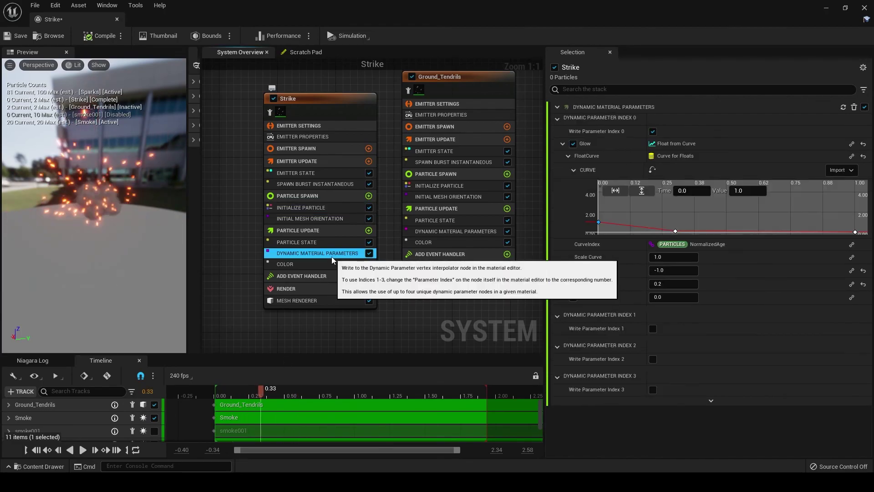
{"action": "left_click", "coordinate": [748, 195]}
{"action": "type", "text": "10"}
{"action": "key", "text": "Return"}
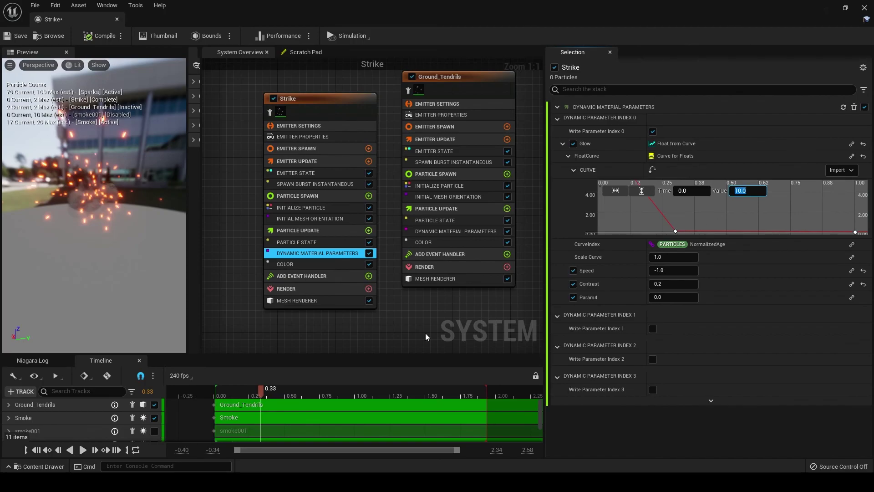